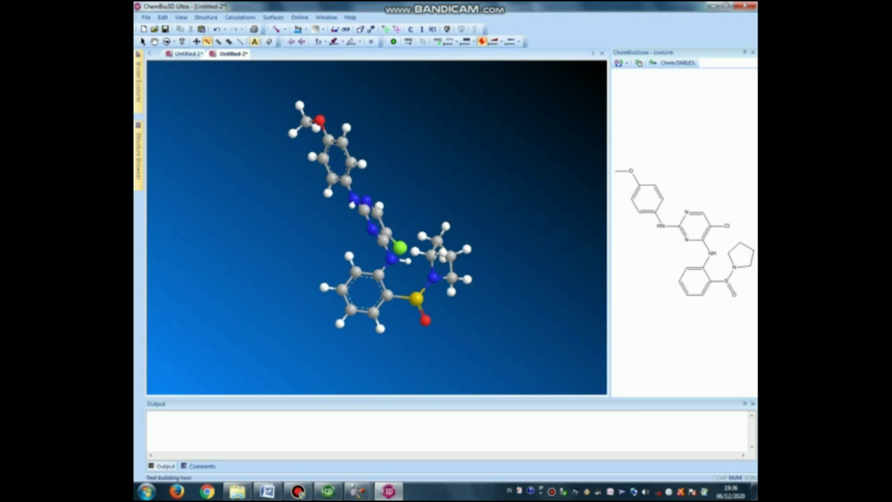
Run an MM2 energy minimization on the molecule with a minimum RMS gradient of 0.0100.
{"action": "left_click", "coordinate": [240, 17]}
{"action": "mouse_move", "coordinate": [244, 62]}
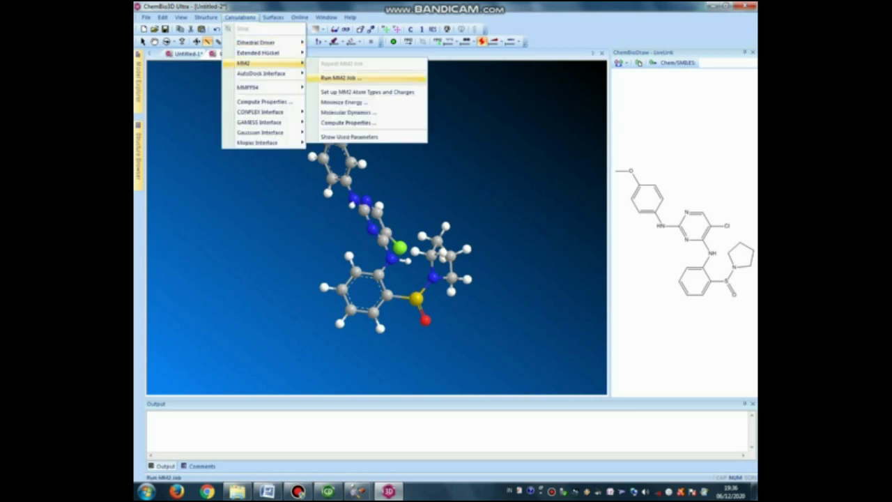
{"action": "left_click", "coordinate": [343, 101]}
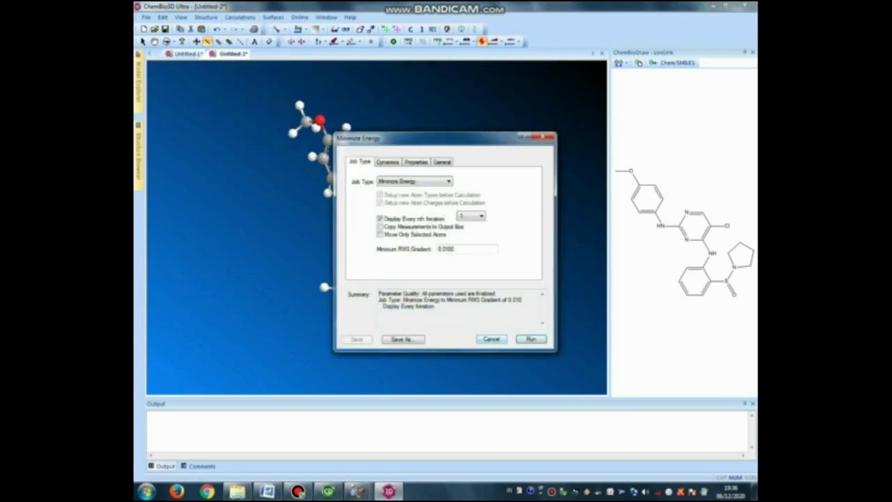
{"action": "left_click", "coordinate": [531, 339]}
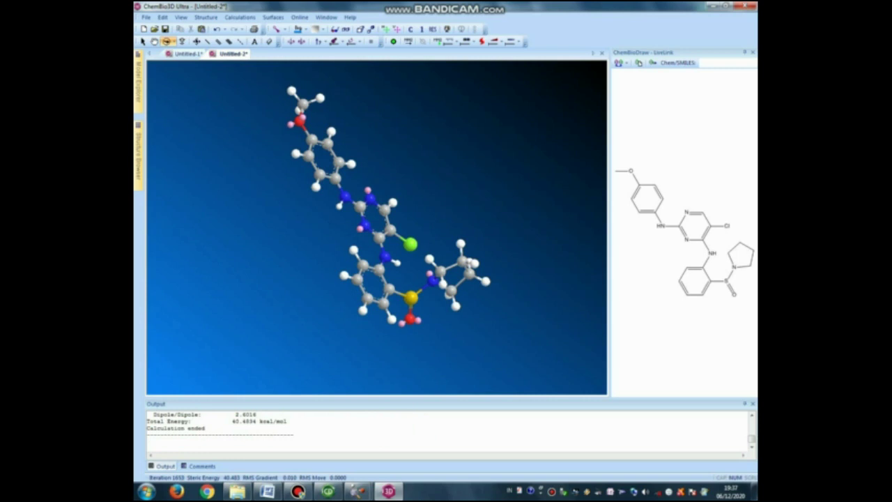
Save the minimized molecule as MDL MolFile senyawa3 in a new folder s3 inside dock prak.
{"action": "left_click", "coordinate": [146, 17]}
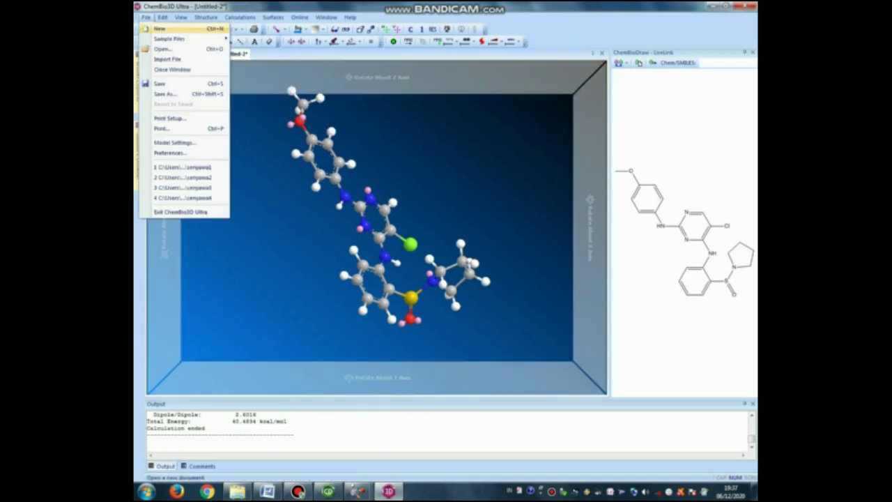
{"action": "left_click", "coordinate": [168, 83]}
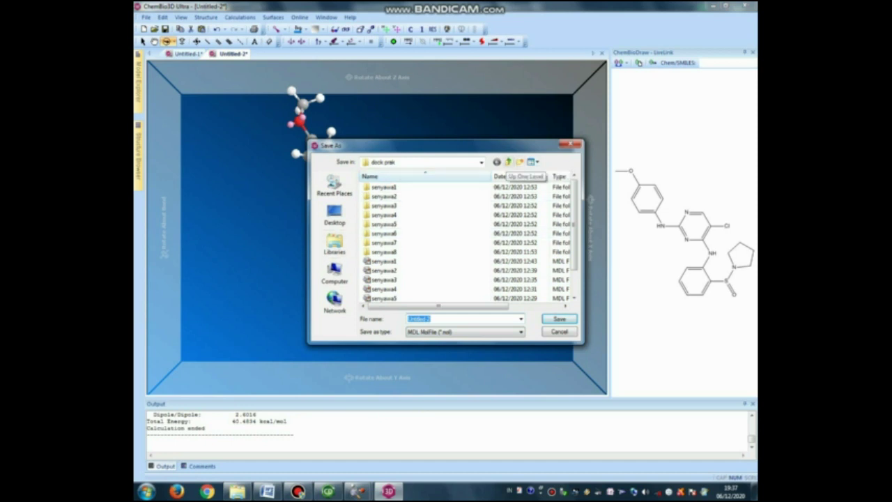
{"action": "left_click", "coordinate": [520, 162]}
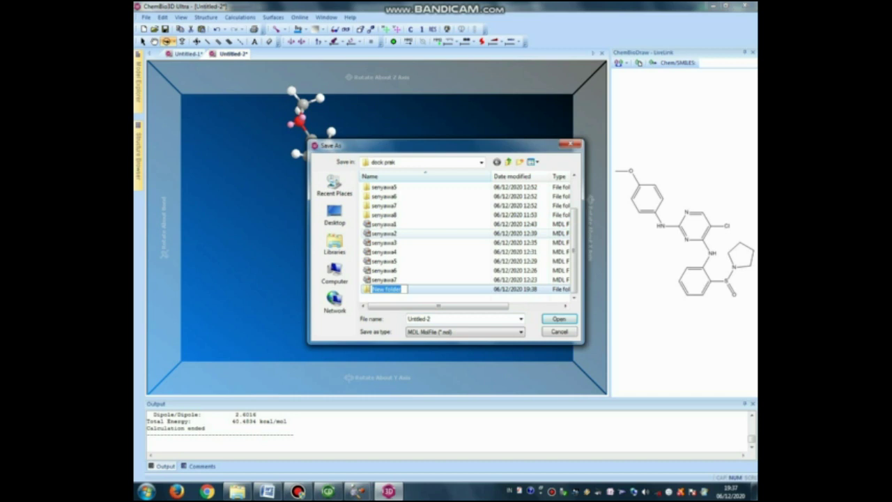
{"action": "type", "text": "st"}
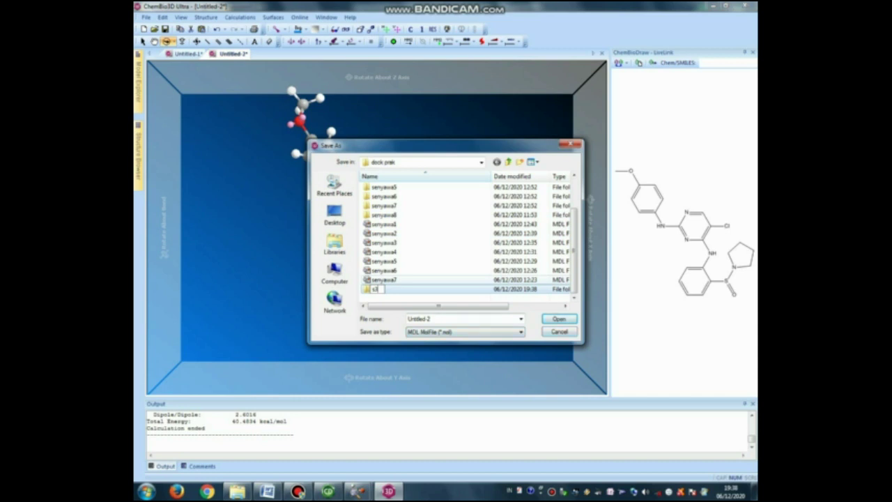
{"action": "key", "text": "Return"}
{"action": "key", "text": "Return"}
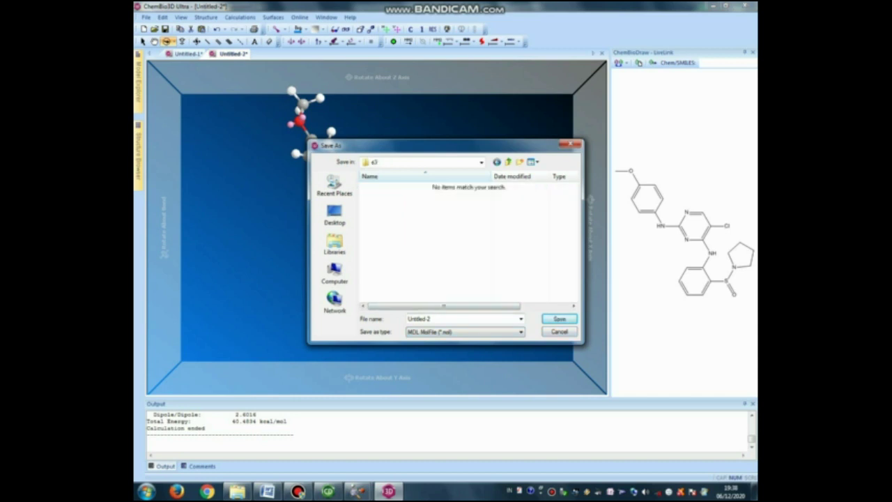
{"action": "type", "text": "senyawa3"}
{"action": "key", "text": "Return"}
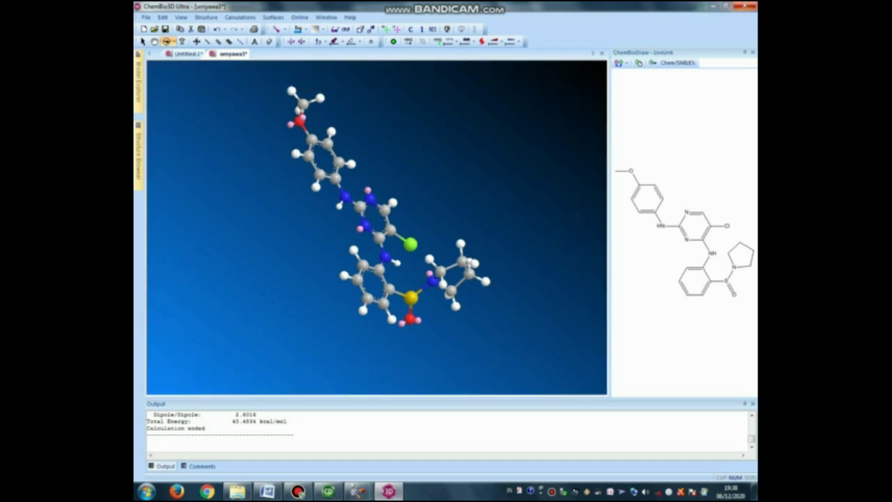
Switch to GaussView and open the MDL file senyawa3 from the s3 folder.
{"action": "mouse_move", "coordinate": [358, 491]}
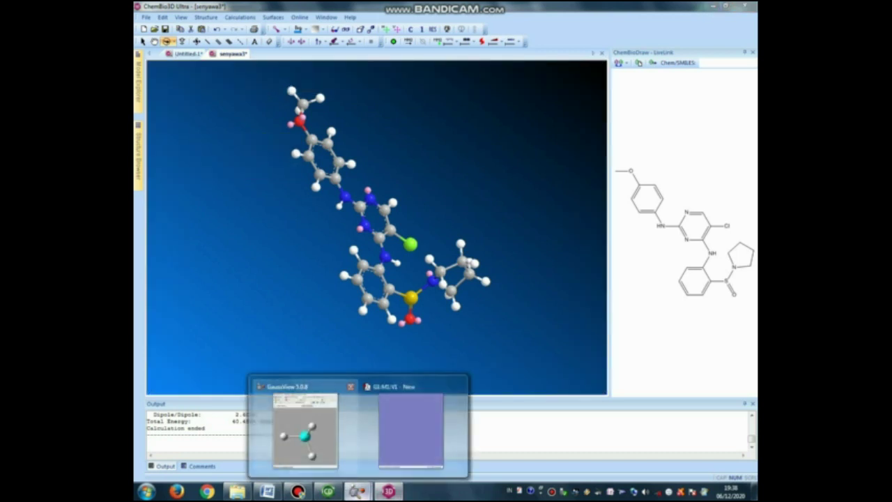
{"action": "left_click", "coordinate": [293, 425]}
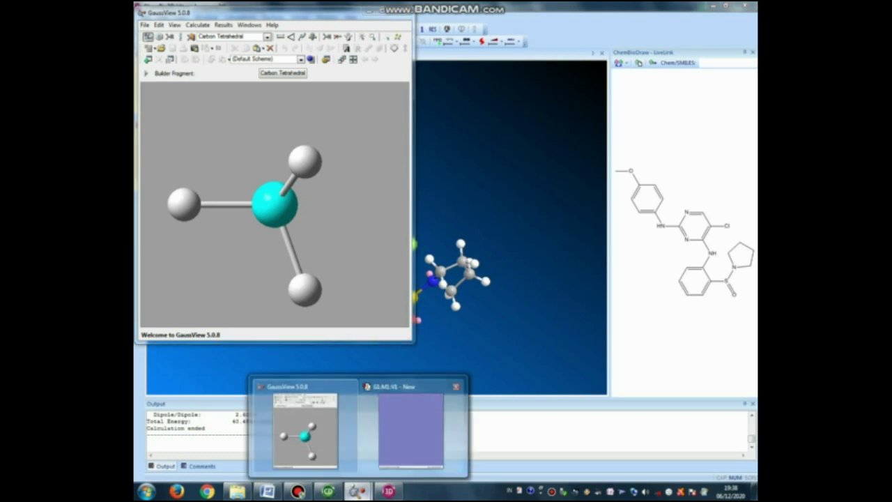
{"action": "left_click", "coordinate": [420, 428]}
{"action": "left_click", "coordinate": [145, 24]}
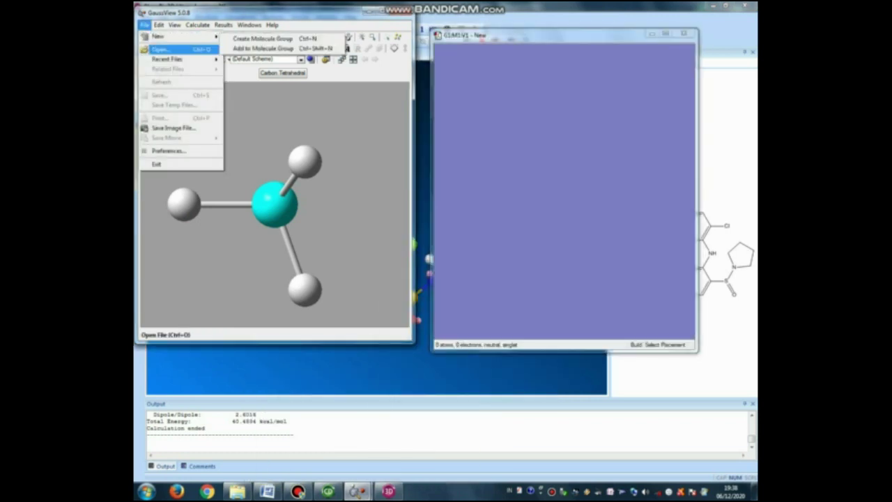
{"action": "left_click", "coordinate": [164, 46]}
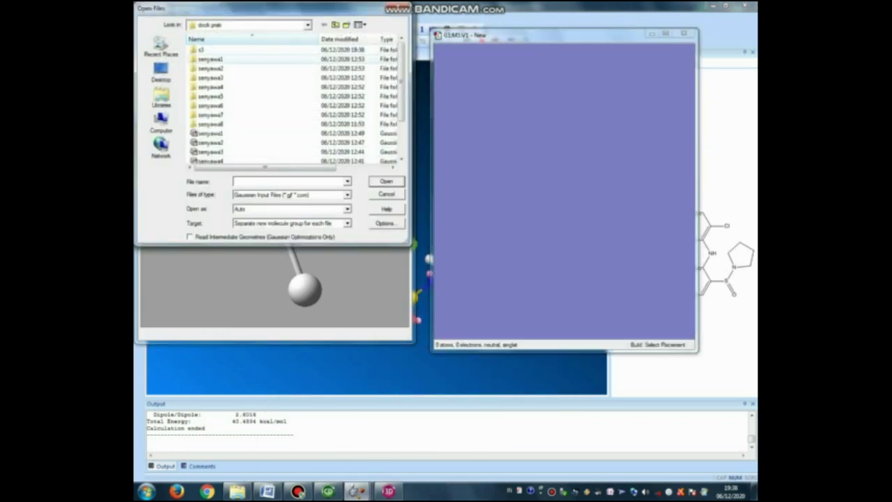
{"action": "double_click", "coordinate": [200, 50]}
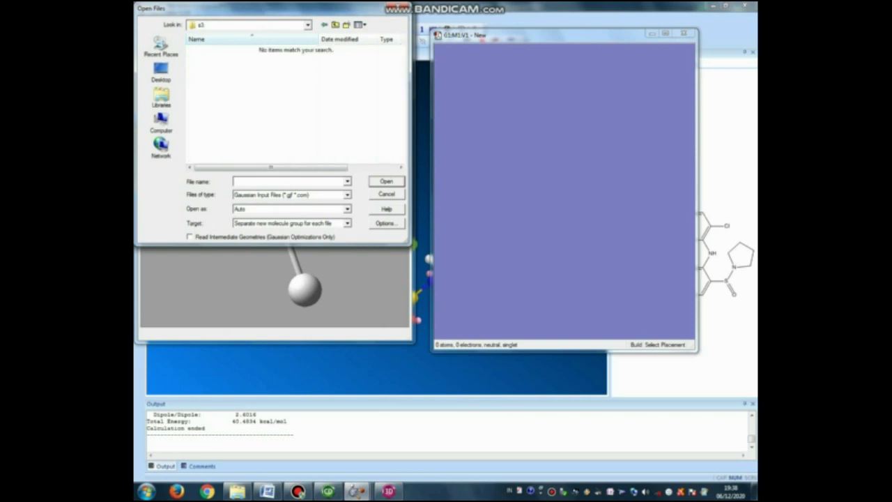
{"action": "left_click", "coordinate": [347, 194]}
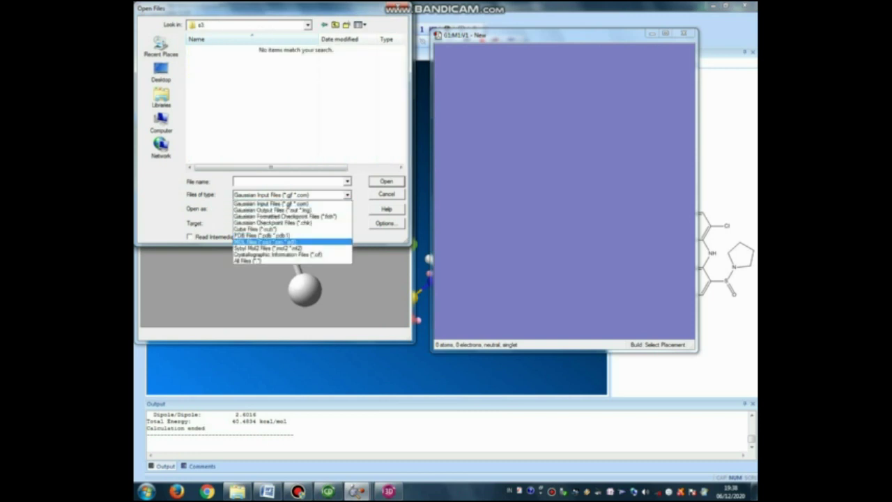
{"action": "left_click", "coordinate": [293, 239]}
{"action": "left_click", "coordinate": [209, 50]}
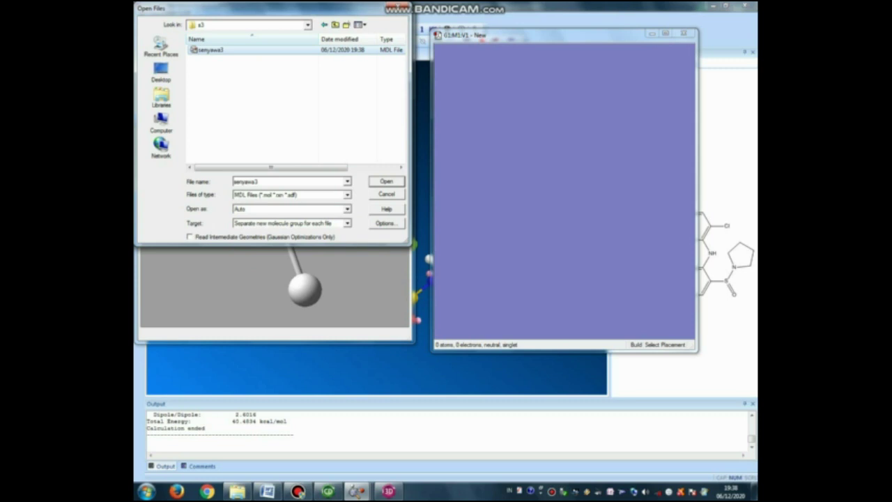
{"action": "left_click", "coordinate": [386, 181]}
Open the Gaussian calculation setup for the molecule and set the job type to optimization plus frequency.
{"action": "right_click", "coordinate": [541, 180]}
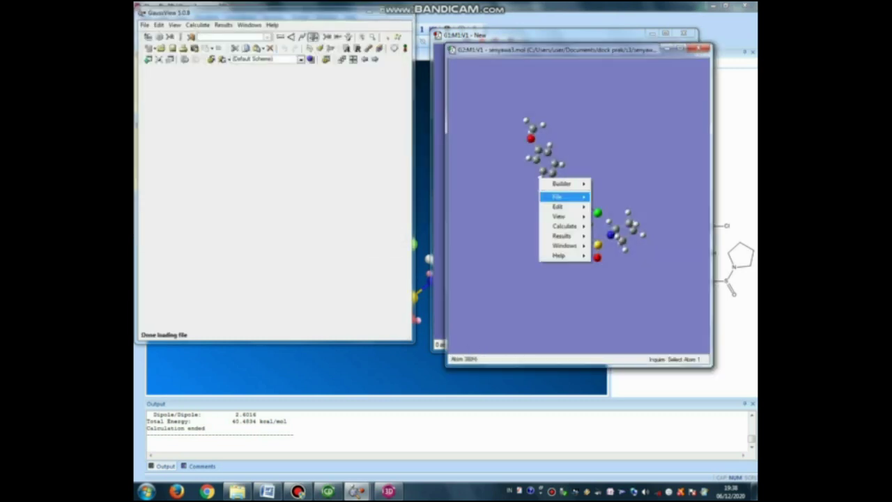
{"action": "mouse_move", "coordinate": [564, 226]}
{"action": "left_click", "coordinate": [628, 226]}
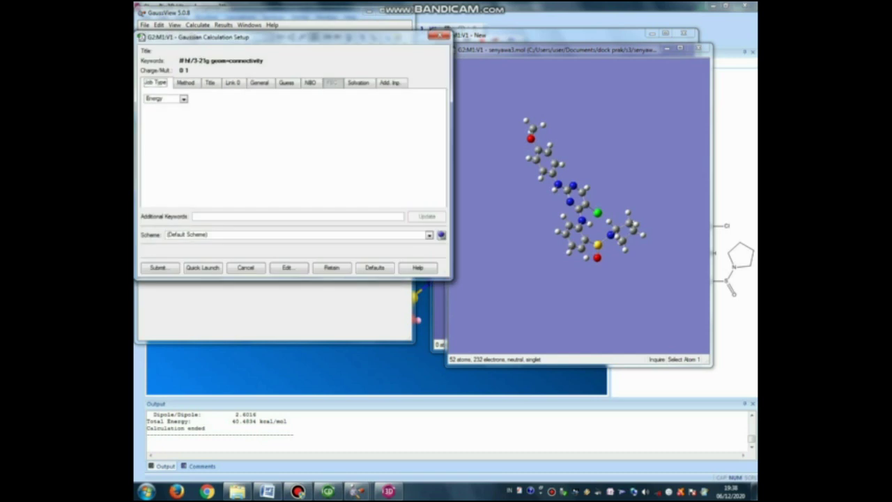
{"action": "left_click", "coordinate": [184, 98]}
{"action": "left_click", "coordinate": [160, 127]}
Set the calculation method to semi-empirical AM1 in the ground state.
{"action": "left_click", "coordinate": [185, 82]}
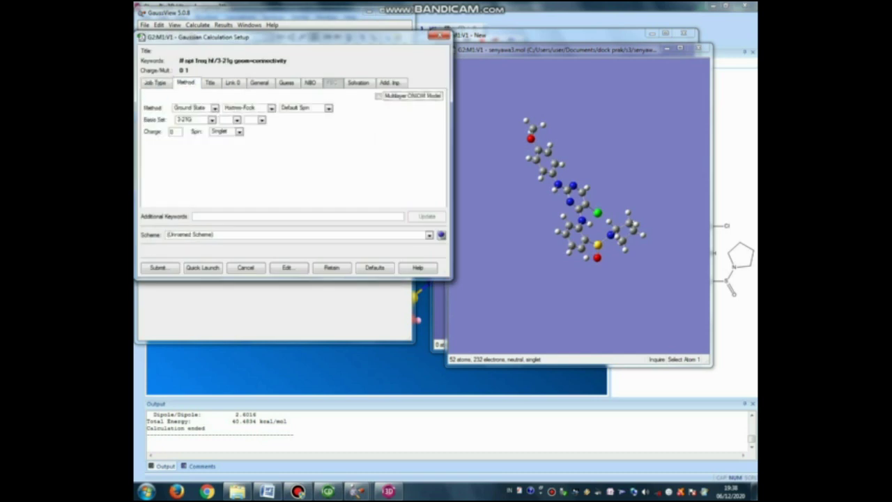
{"action": "left_click", "coordinate": [271, 108]}
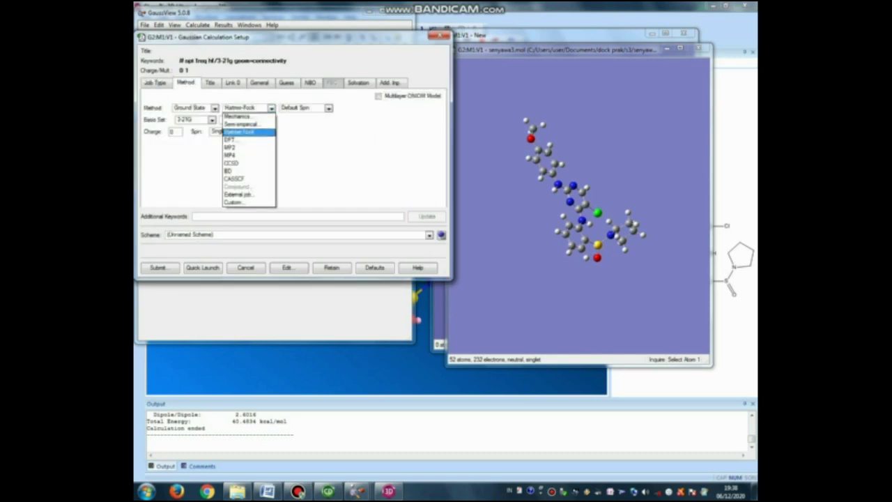
{"action": "left_click", "coordinate": [241, 123]}
{"action": "left_click", "coordinate": [368, 108]}
{"action": "key", "text": "Down"}
{"action": "key", "text": "Down"}
{"action": "key", "text": "Return"}
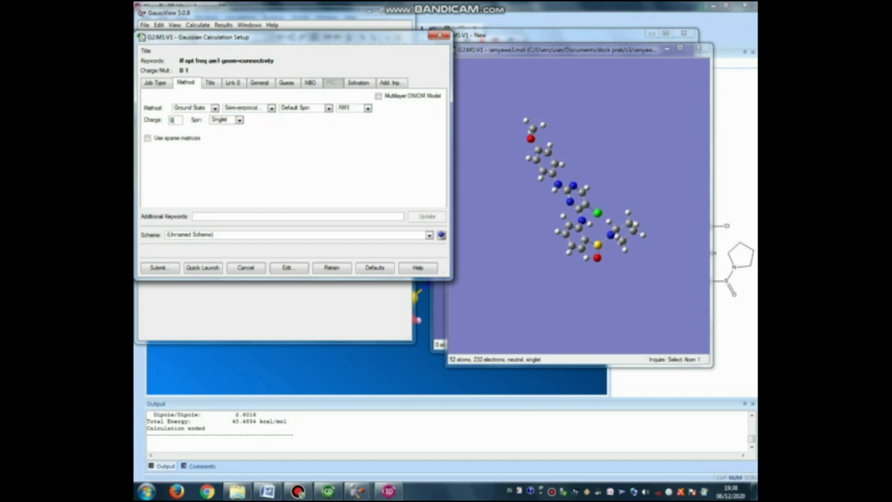
Submit the Gaussian job with its input file saved as senyawa3 in the s3 folder, closing the Gaussian window on completion.
{"action": "left_click", "coordinate": [158, 268]}
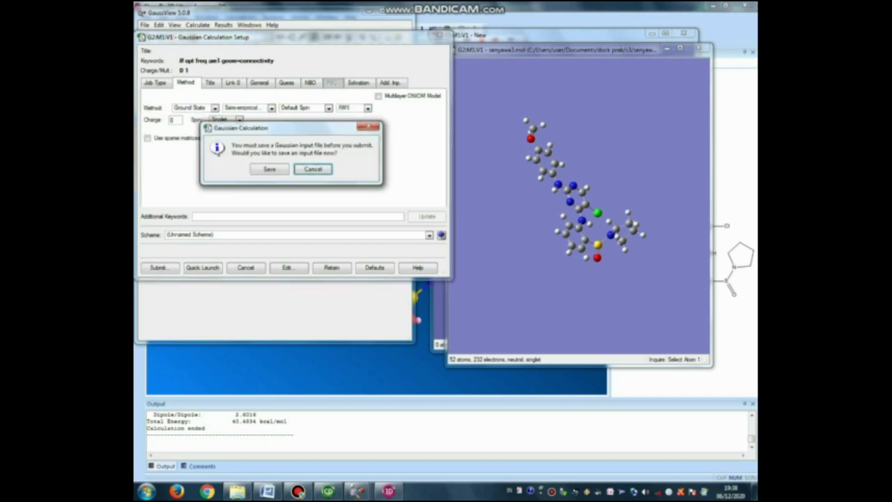
{"action": "left_click", "coordinate": [269, 169]}
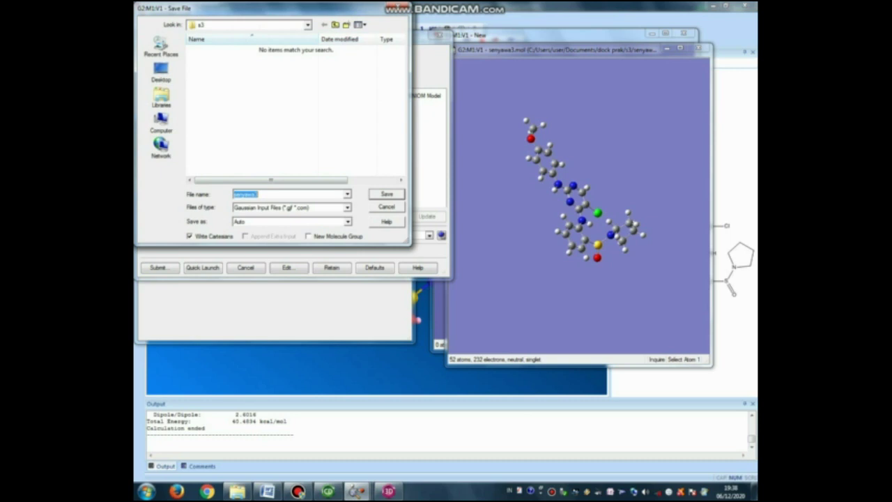
{"action": "key", "text": "Return"}
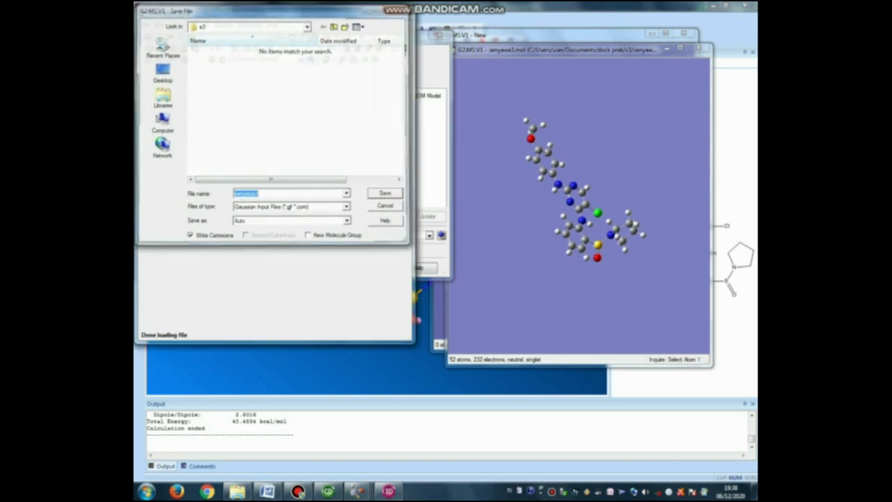
{"action": "key", "text": "Return"}
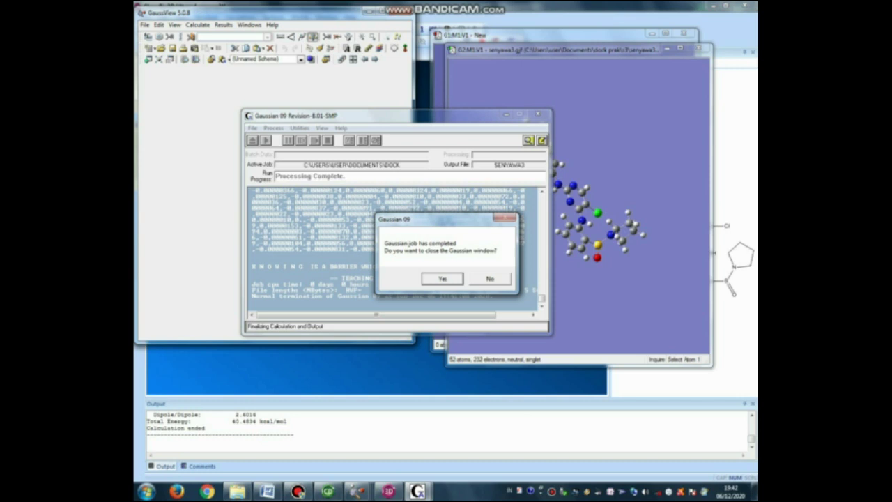
{"action": "key", "text": "Return"}
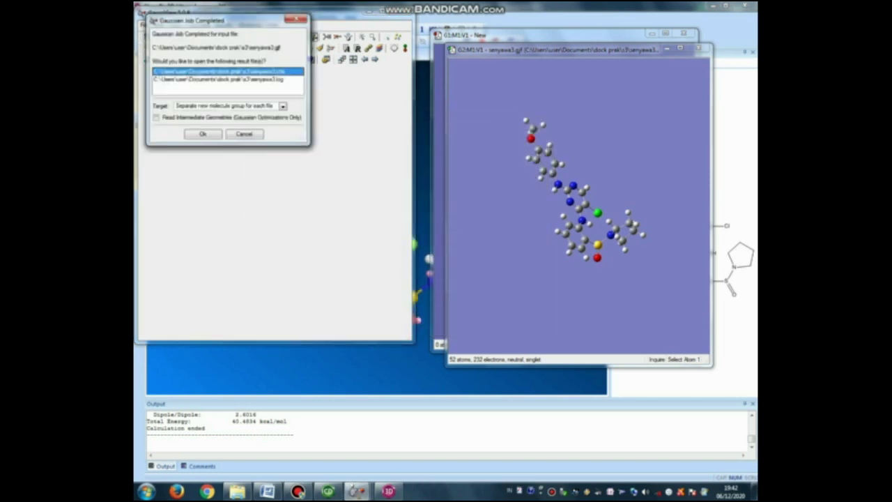
Open the senyawa3.chk result and save the optimized molecule as Sybyl Mol2 file senyawa3 in the s3 folder.
{"action": "key", "text": "Return"}
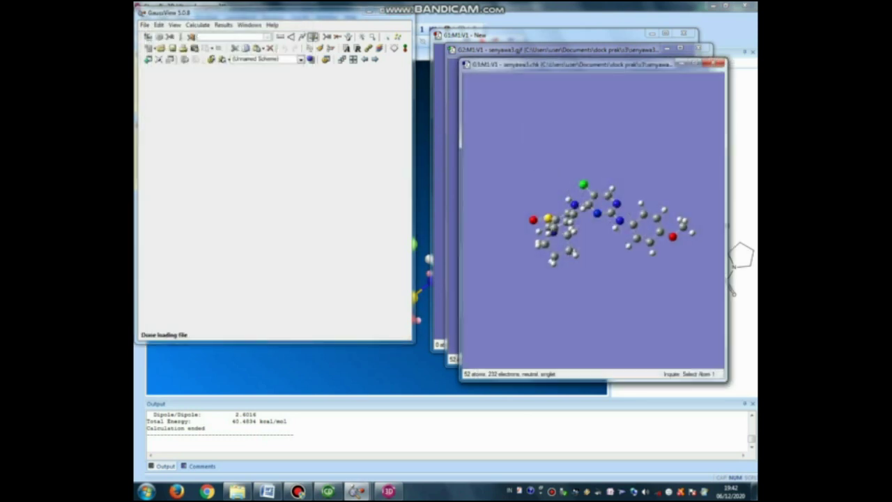
{"action": "right_click", "coordinate": [508, 175]}
{"action": "mouse_move", "coordinate": [526, 191]}
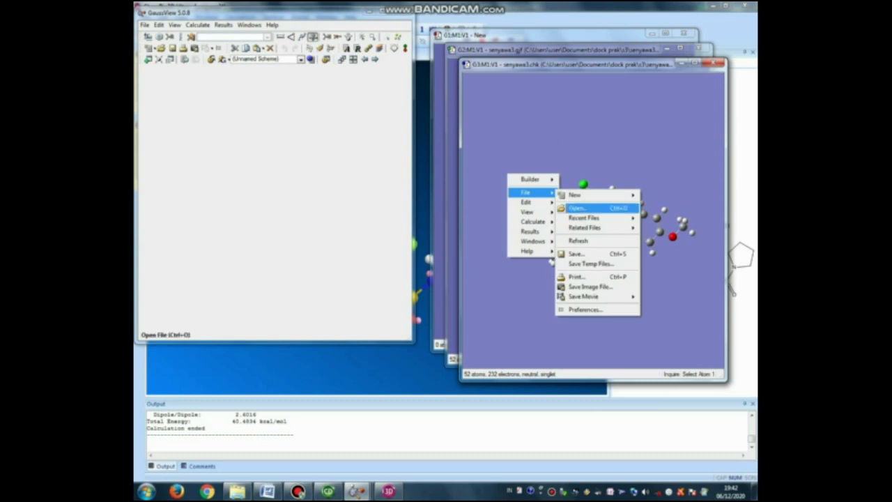
{"action": "left_click", "coordinate": [579, 253]}
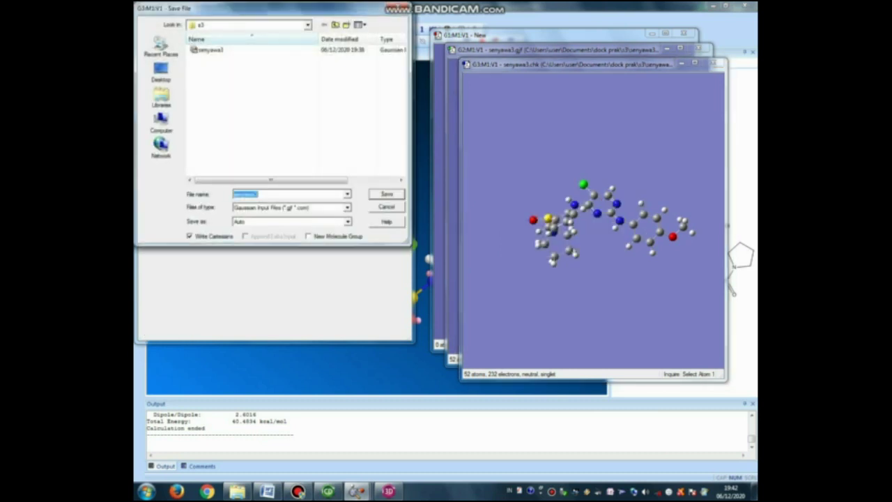
{"action": "key", "text": "Tab"}
{"action": "key", "text": "alt+Down"}
{"action": "key", "text": "Down"}
{"action": "key", "text": "Down"}
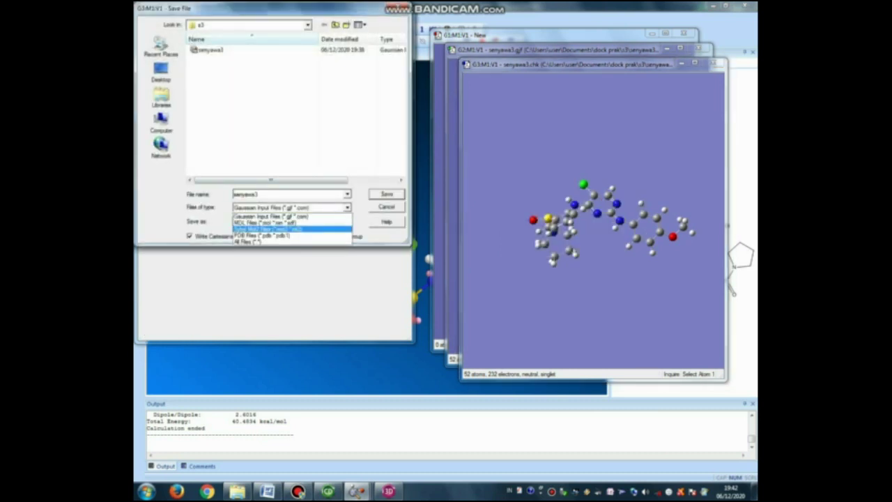
{"action": "key", "text": "Return"}
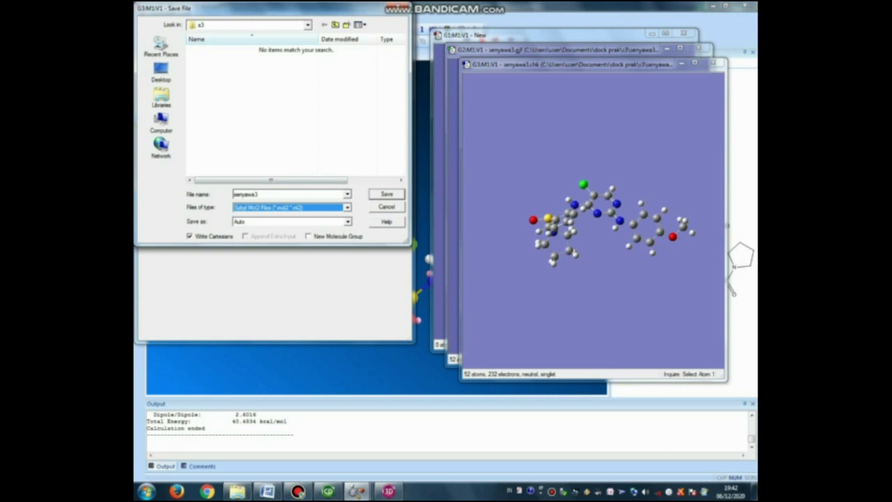
{"action": "key", "text": "shift+Tab"}
{"action": "key", "text": "Return"}
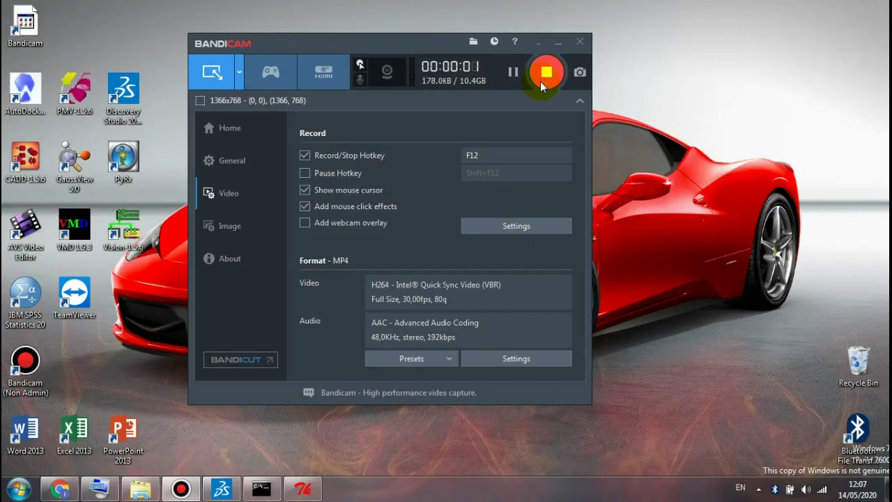
Show the docking folder on drive E in Windows Explorer and switch to AutoDockTools.
{"action": "left_click", "coordinate": [558, 43]}
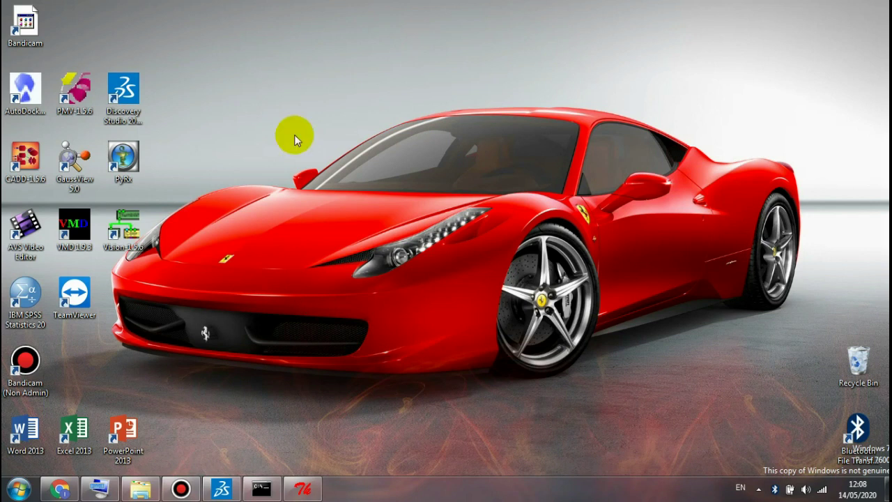
{"action": "left_click", "coordinate": [140, 490]}
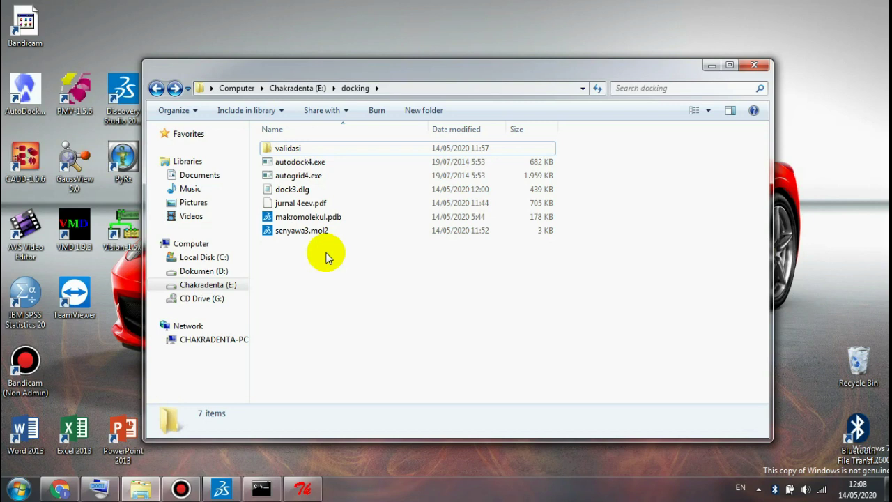
{"action": "left_click", "coordinate": [303, 488]}
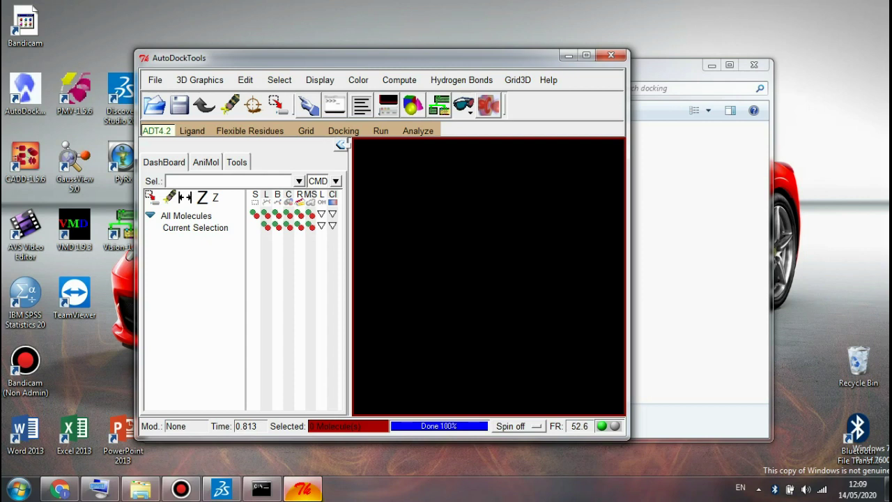
Open the user preferences and clear the startup directory.
{"action": "left_click", "coordinate": [155, 81]}
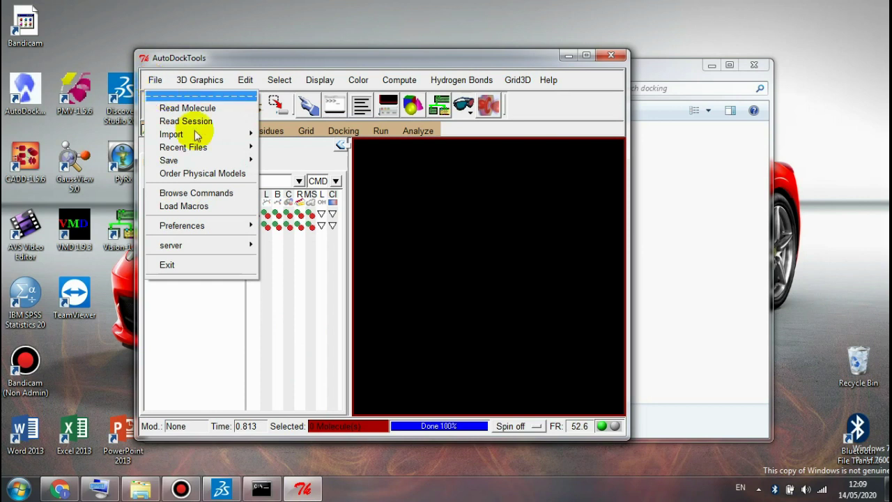
{"action": "mouse_move", "coordinate": [233, 225]}
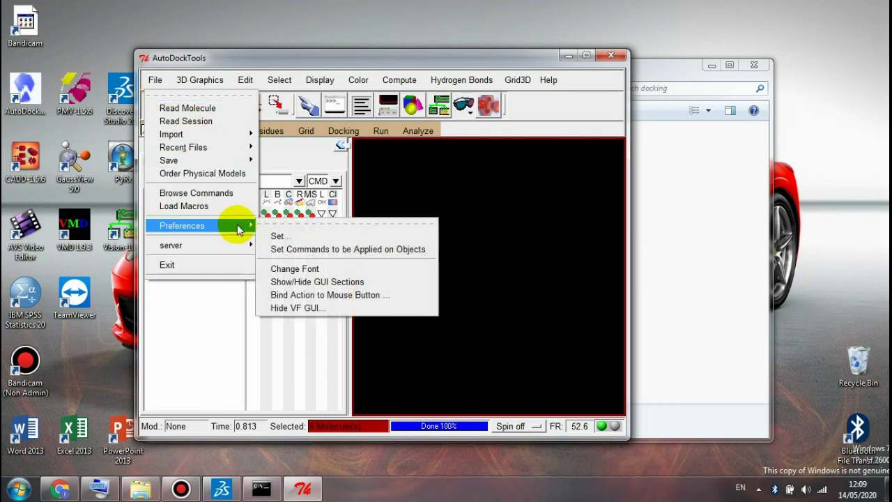
{"action": "left_click", "coordinate": [280, 237]}
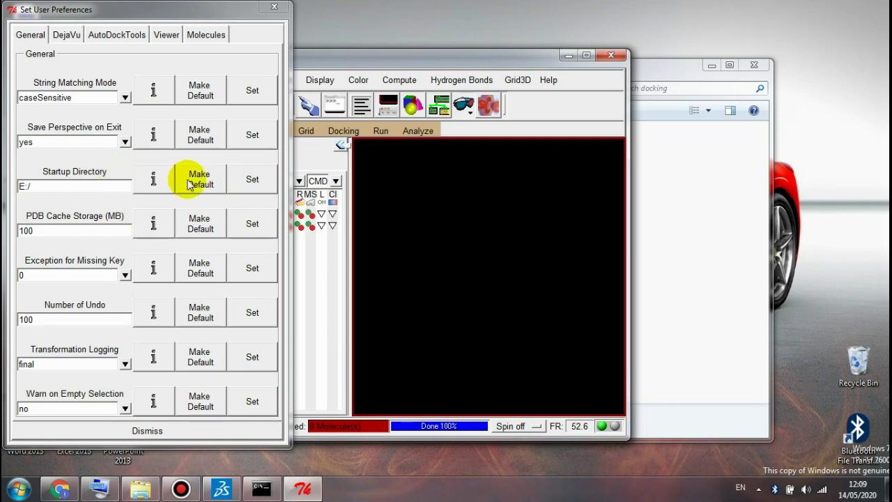
{"action": "left_click", "coordinate": [117, 185]}
{"action": "key", "text": "BackSpace"}
{"action": "key", "text": "BackSpace"}
{"action": "key", "text": "BackSpace"}
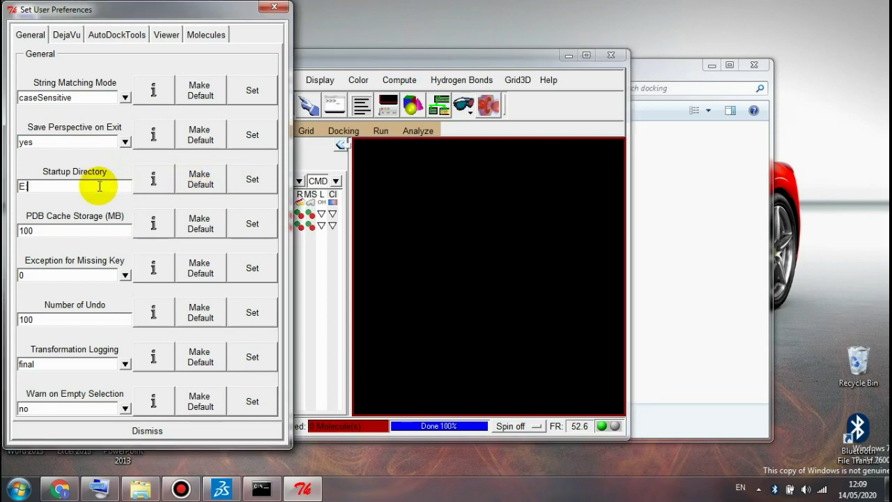
Choose the docking folder on drive E as the startup directory, make it the default and close the preferences.
{"action": "left_click", "coordinate": [199, 180]}
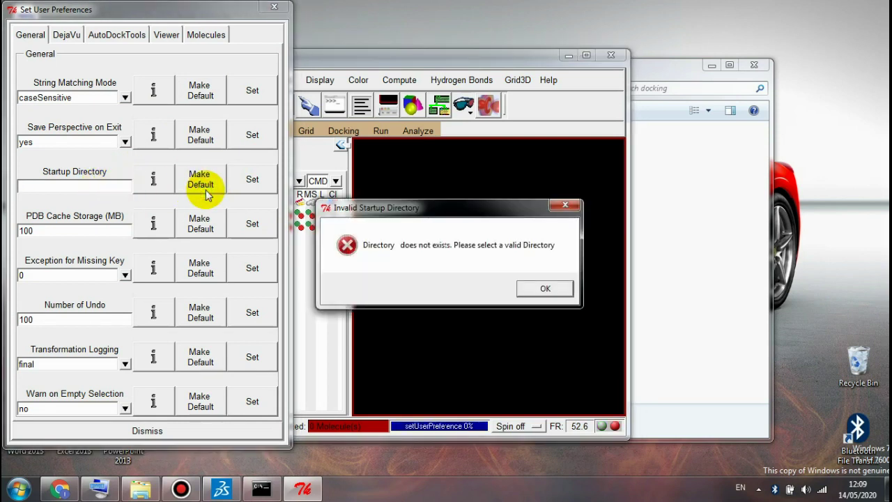
{"action": "key", "text": "Return"}
{"action": "left_click", "coordinate": [224, 191]}
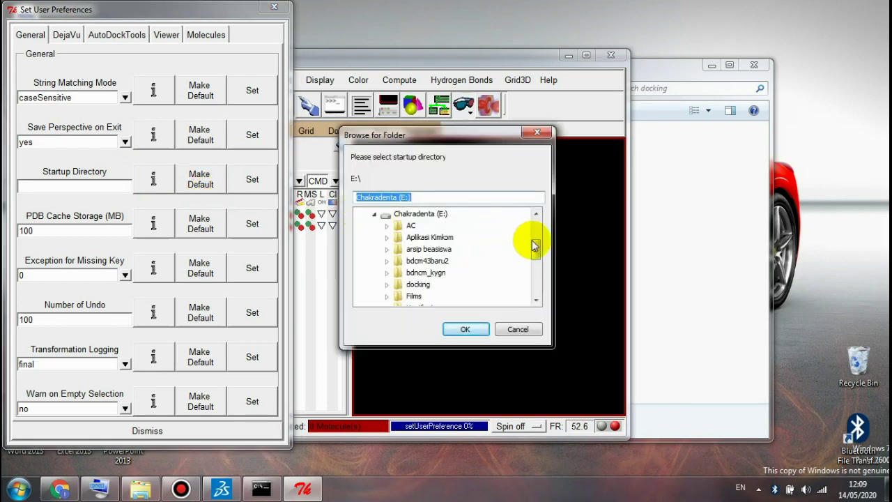
{"action": "left_click_drag", "start_coordinate": [534, 246], "coordinate": [535, 261]}
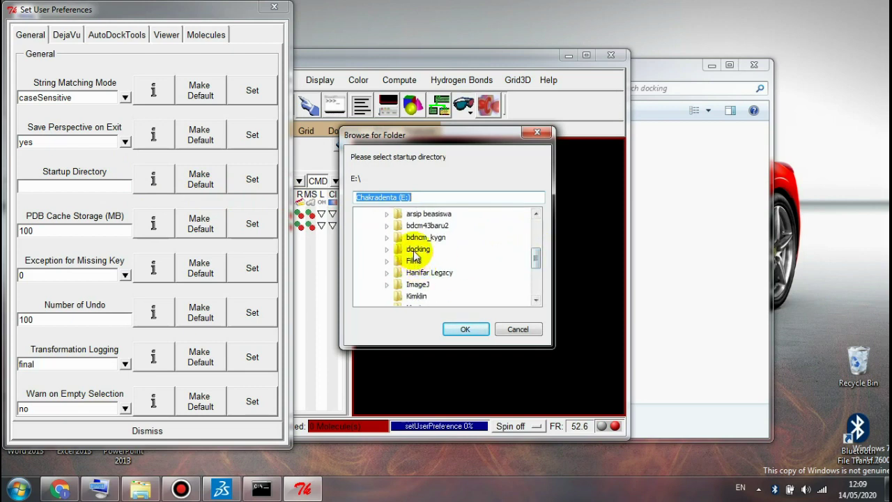
{"action": "left_click", "coordinate": [419, 249]}
{"action": "left_click", "coordinate": [464, 328]}
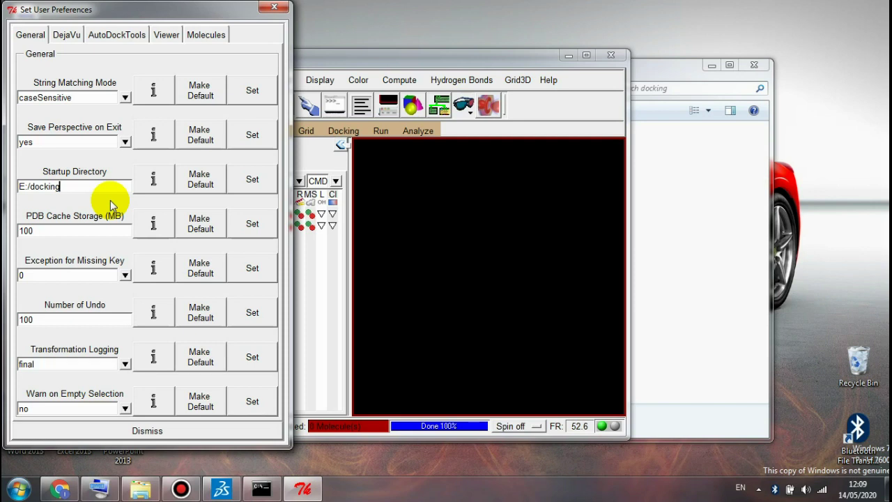
{"action": "left_click", "coordinate": [200, 180]}
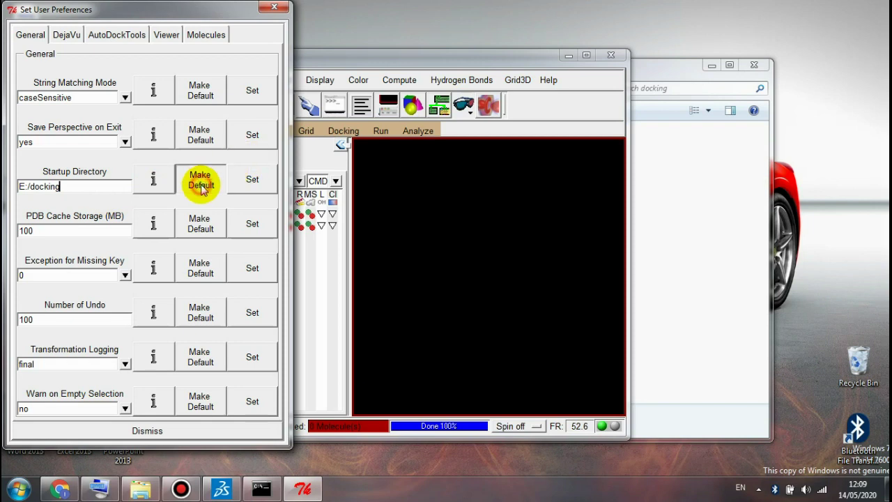
{"action": "left_click", "coordinate": [166, 430]}
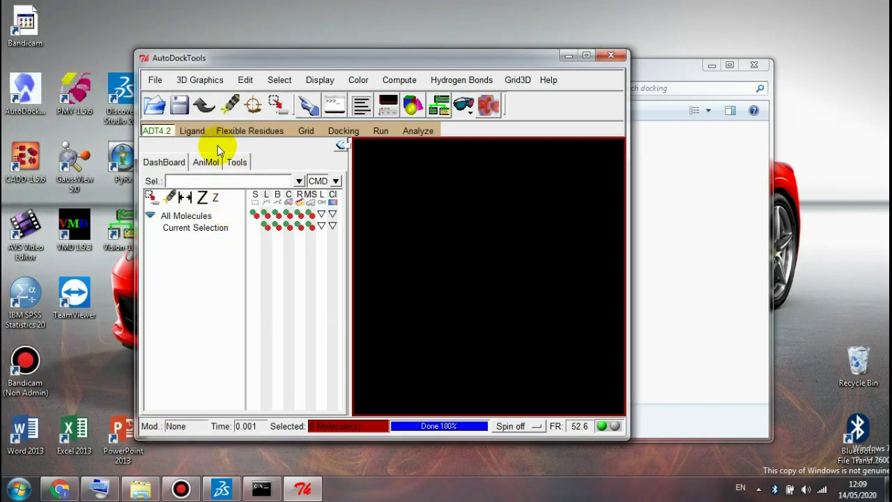
Load the macromolecule file makromolekul.pdb from the docking folder.
{"action": "left_click", "coordinate": [156, 80]}
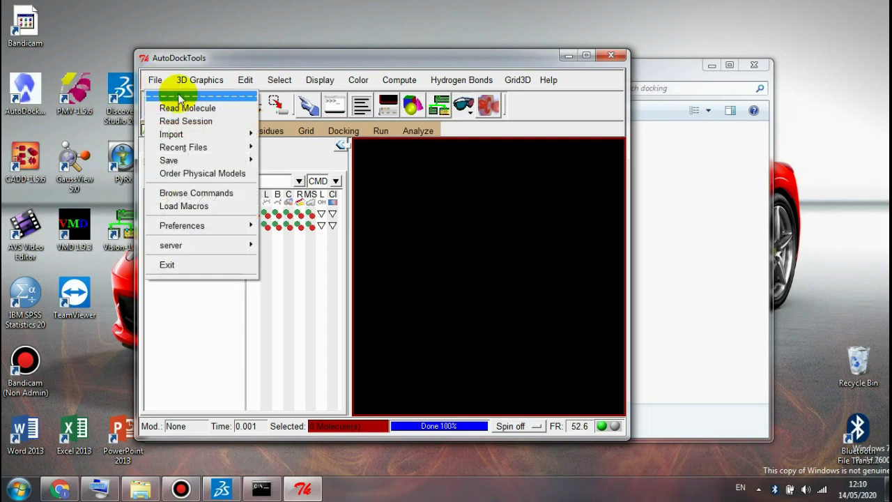
{"action": "left_click", "coordinate": [196, 110]}
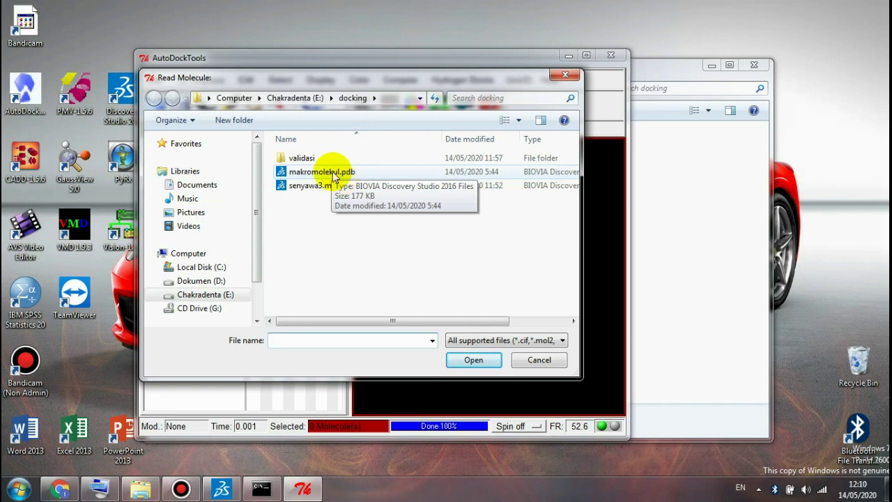
{"action": "double_click", "coordinate": [326, 173]}
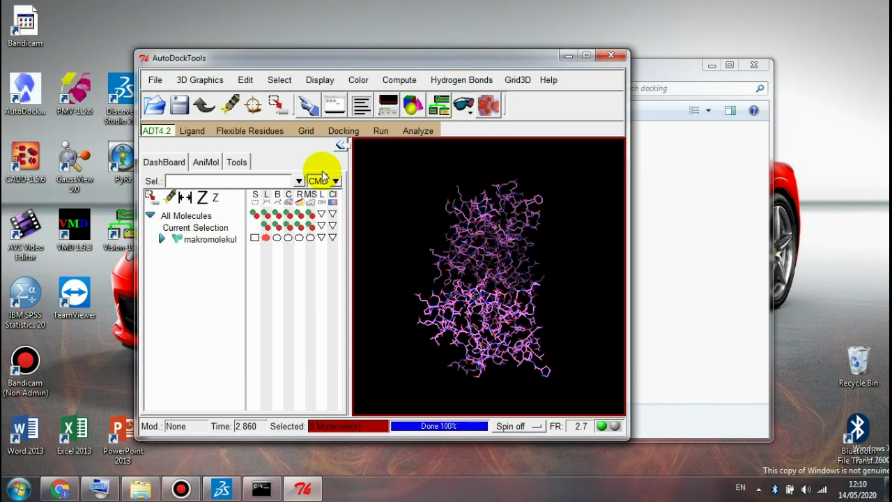
Add all hydrogens to the macromolecule using the noBondOrder method, renumbering atoms to include the new hydrogens.
{"action": "left_click", "coordinate": [247, 82]}
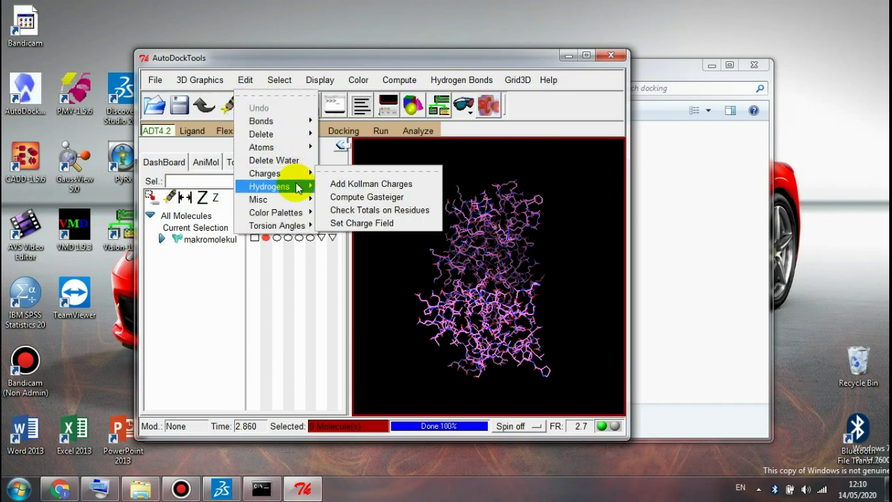
{"action": "mouse_move", "coordinate": [296, 187]}
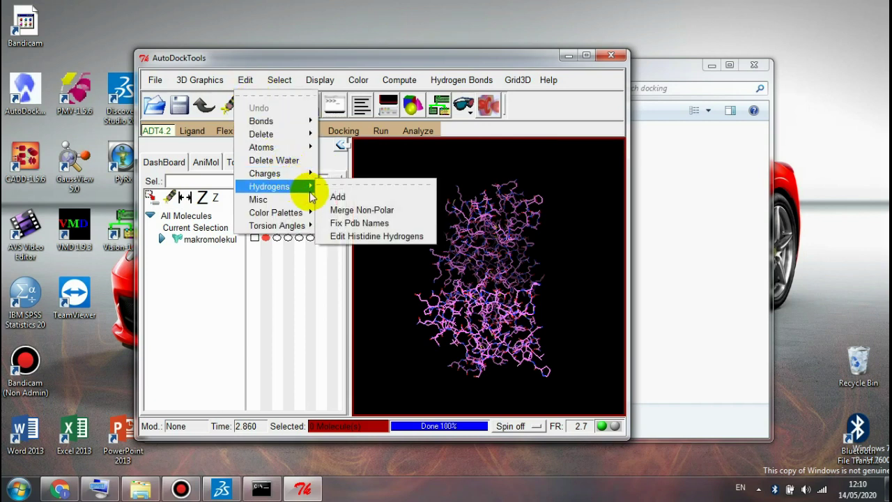
{"action": "left_click", "coordinate": [339, 198]}
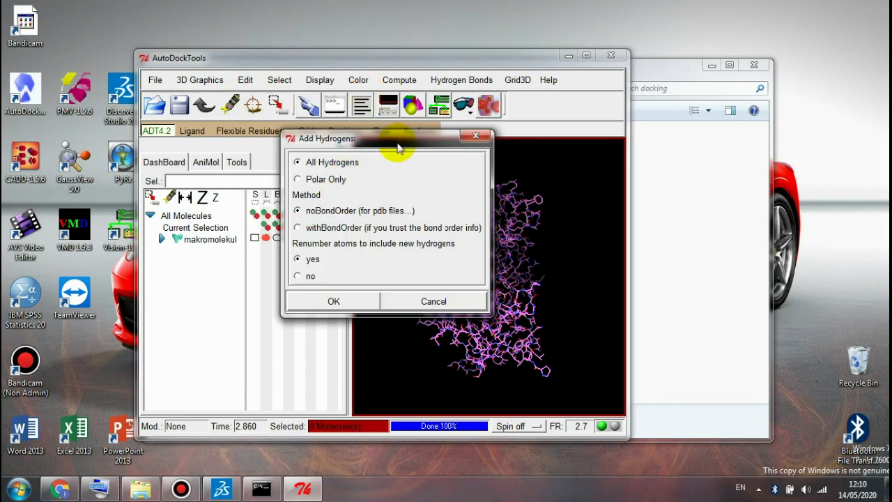
{"action": "left_click_drag", "start_coordinate": [397, 143], "coordinate": [276, 148]}
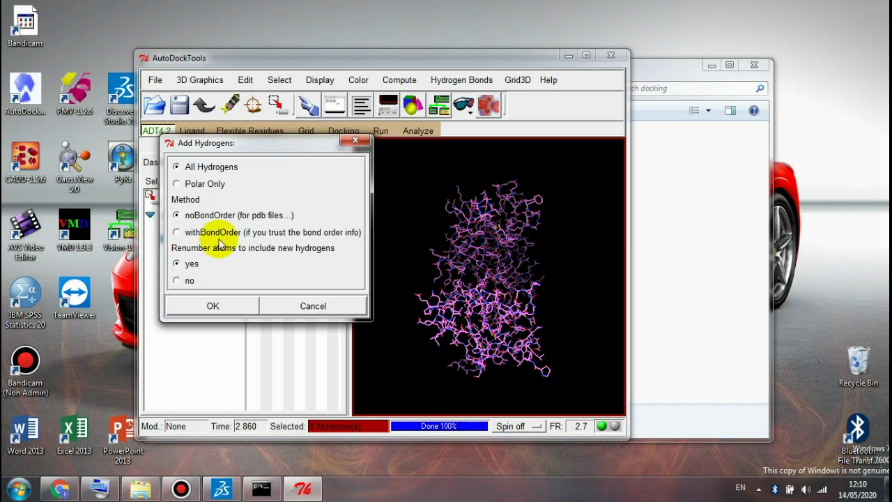
{"action": "left_click", "coordinate": [214, 307]}
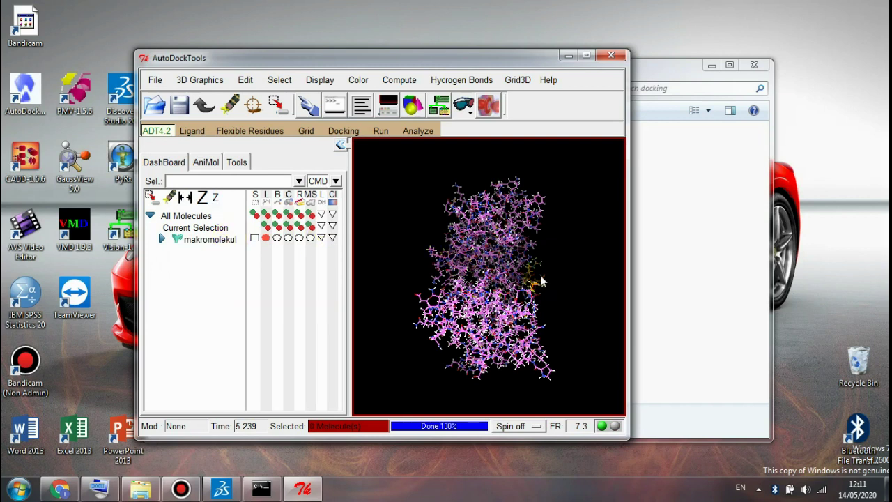
{"action": "left_click", "coordinate": [245, 79]}
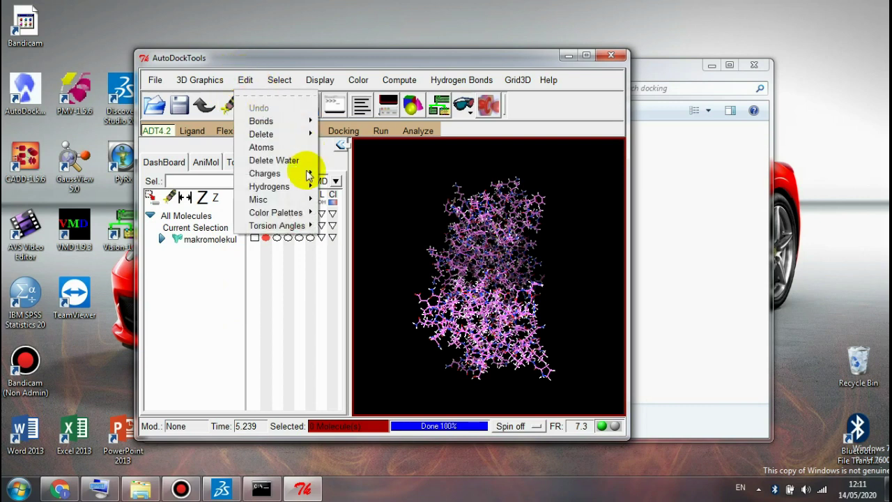
{"action": "mouse_move", "coordinate": [283, 173]}
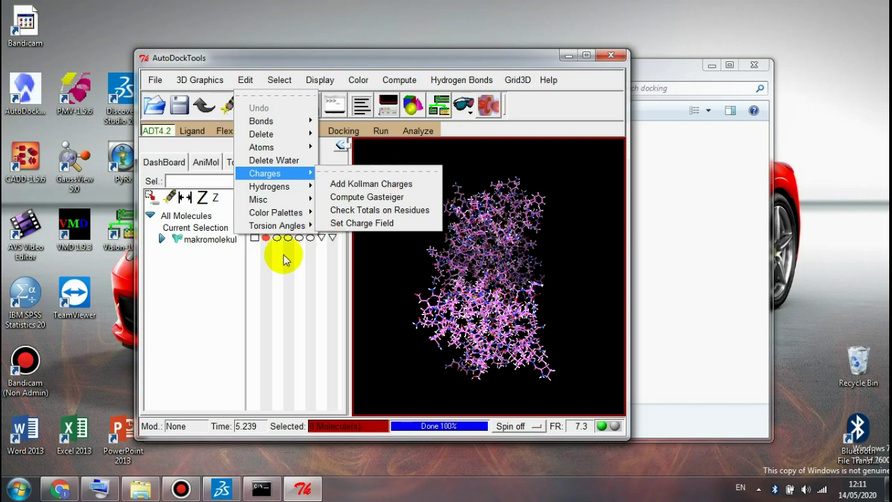
{"action": "left_click", "coordinate": [212, 280]}
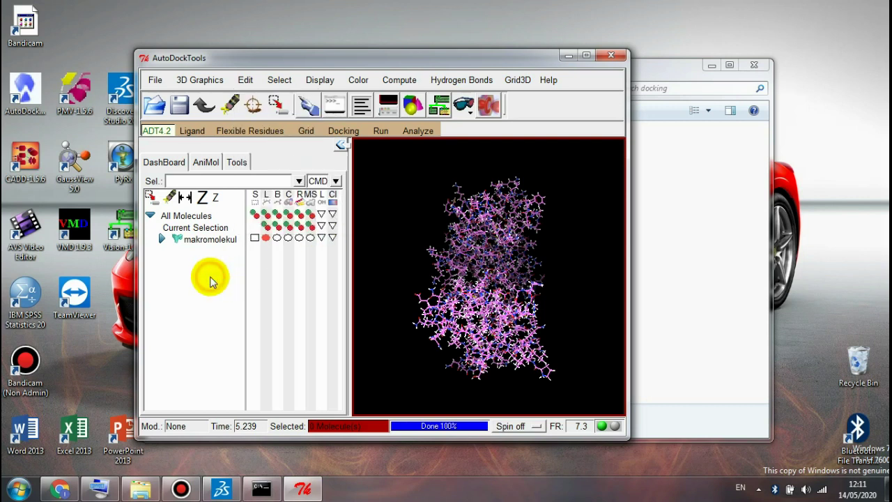
{"action": "left_click", "coordinate": [154, 82]}
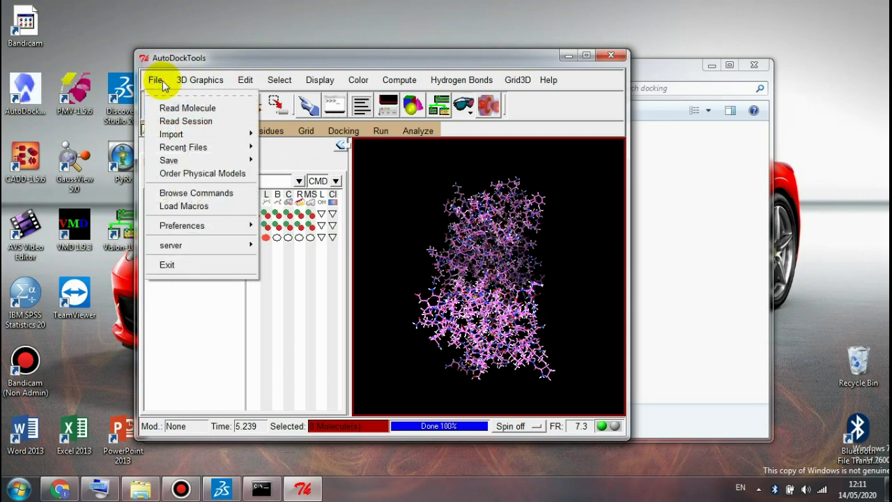
{"action": "left_click", "coordinate": [246, 80]}
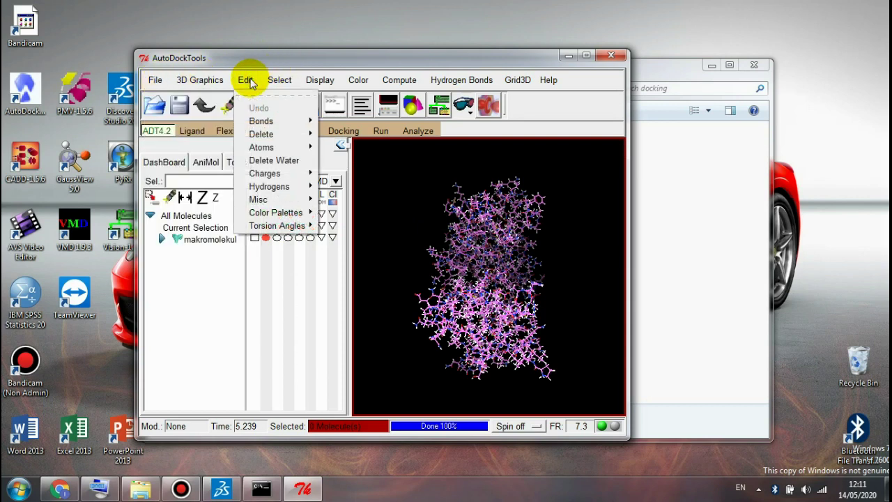
{"action": "left_click", "coordinate": [193, 132]}
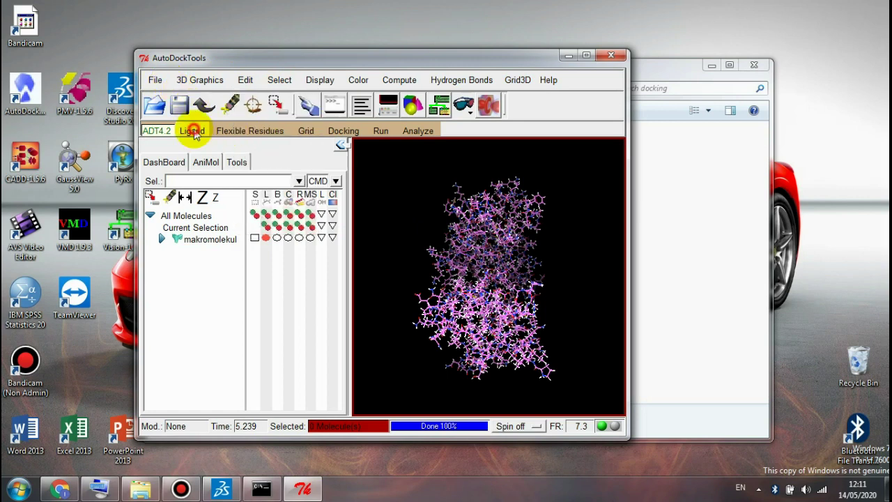
Open senyawa3.mol2 from the docking folder as the ligand, listing all file types, and dismiss its setup summary.
{"action": "left_click", "coordinate": [193, 132]}
{"action": "mouse_move", "coordinate": [224, 161]}
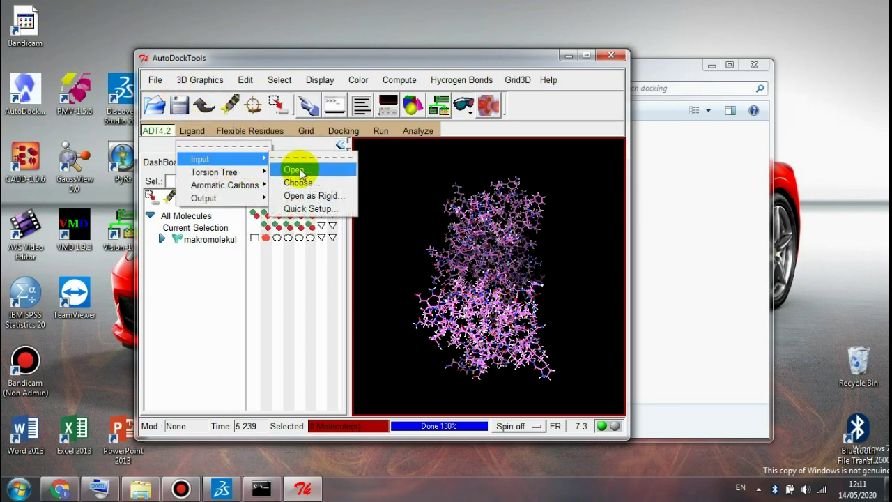
{"action": "left_click", "coordinate": [300, 168]}
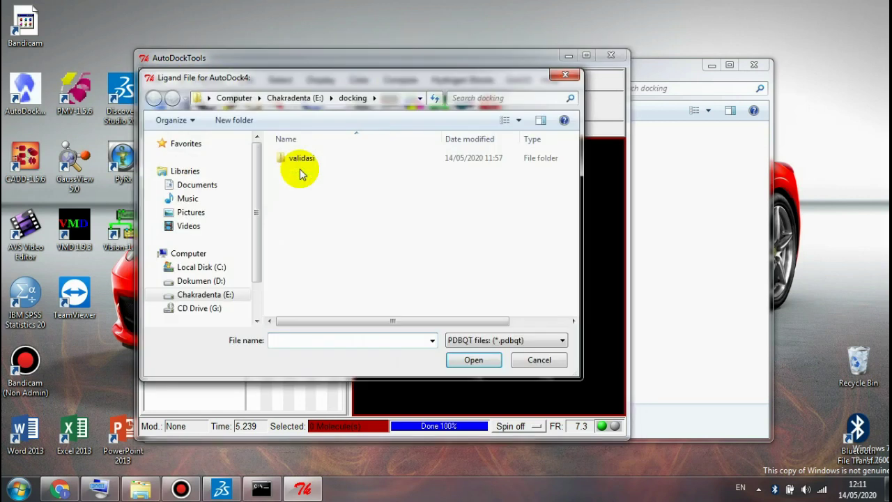
{"action": "left_click", "coordinate": [471, 342]}
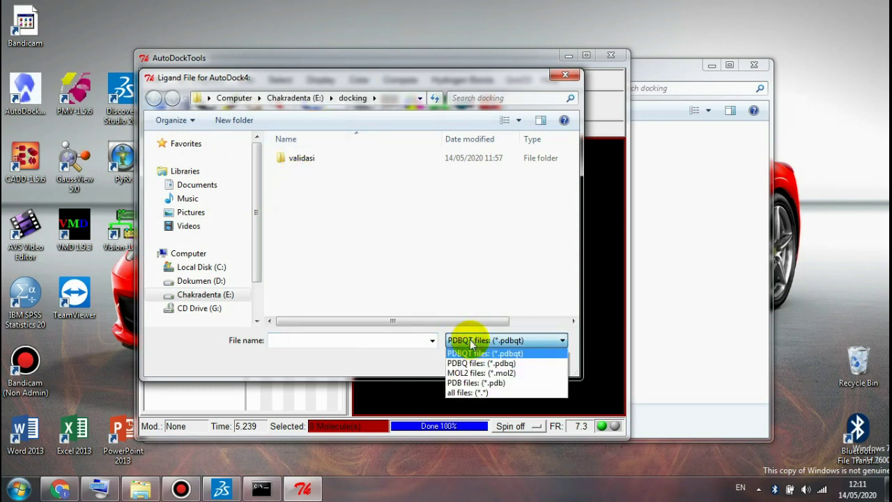
{"action": "left_click", "coordinate": [469, 392]}
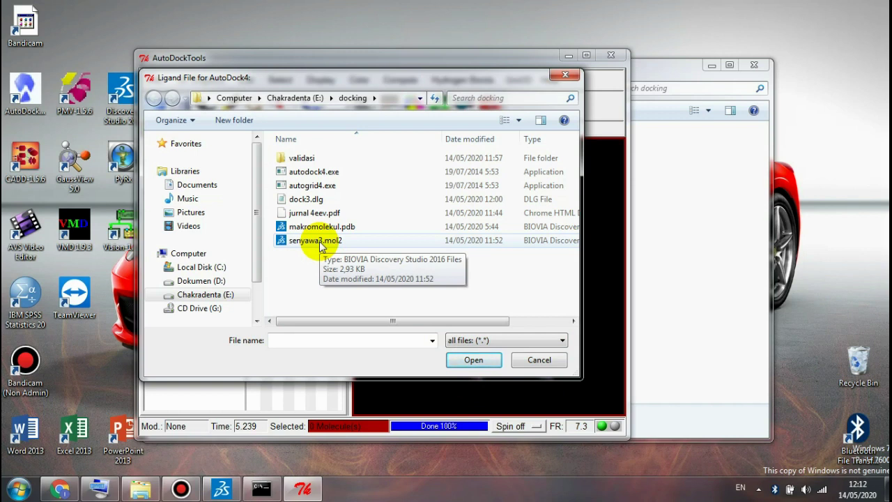
{"action": "double_click", "coordinate": [320, 241]}
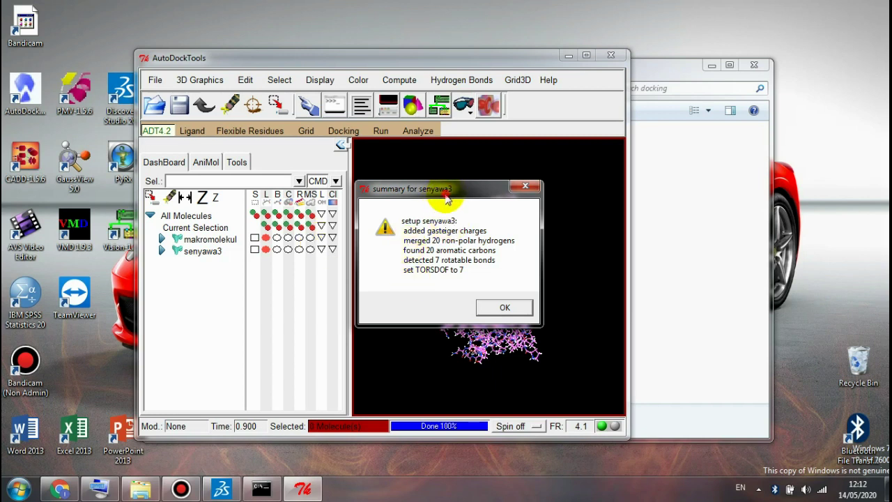
{"action": "left_click_drag", "start_coordinate": [447, 198], "coordinate": [407, 179]}
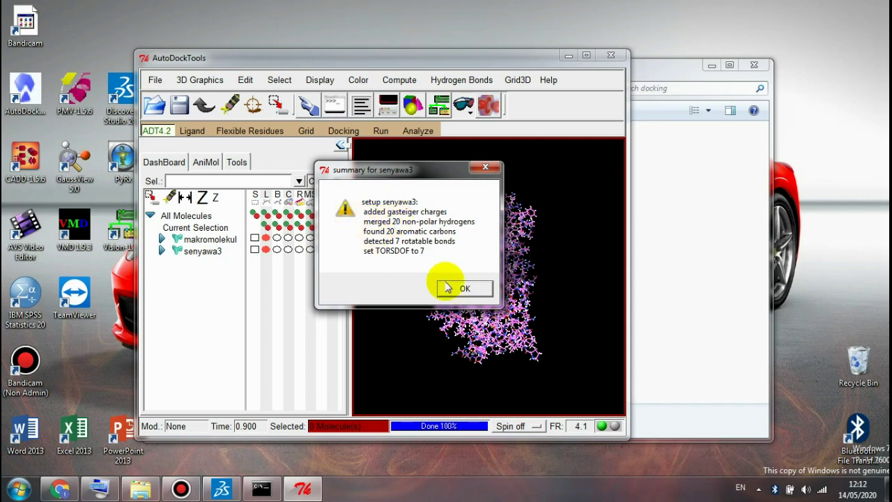
{"action": "left_click", "coordinate": [465, 289]}
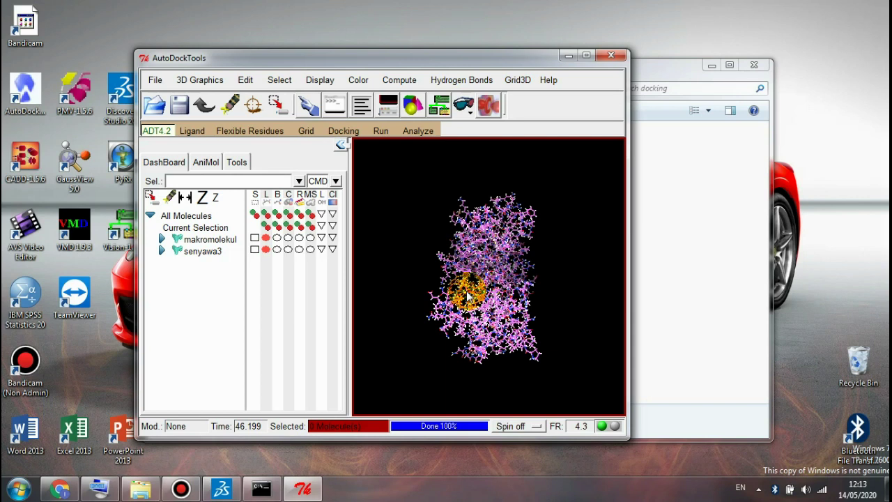
Check the contents of the docking folder in Windows Explorer, then minimize it to return to AutoDockTools.
{"action": "left_click", "coordinate": [683, 324]}
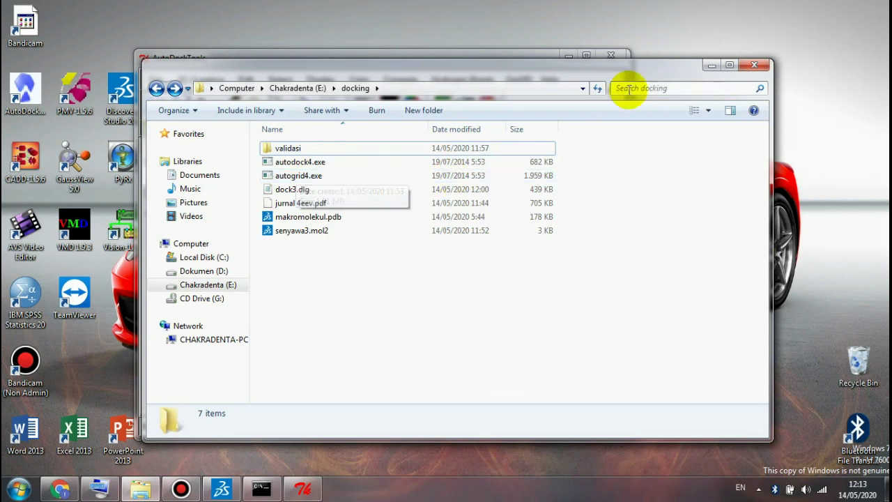
{"action": "left_click", "coordinate": [714, 67]}
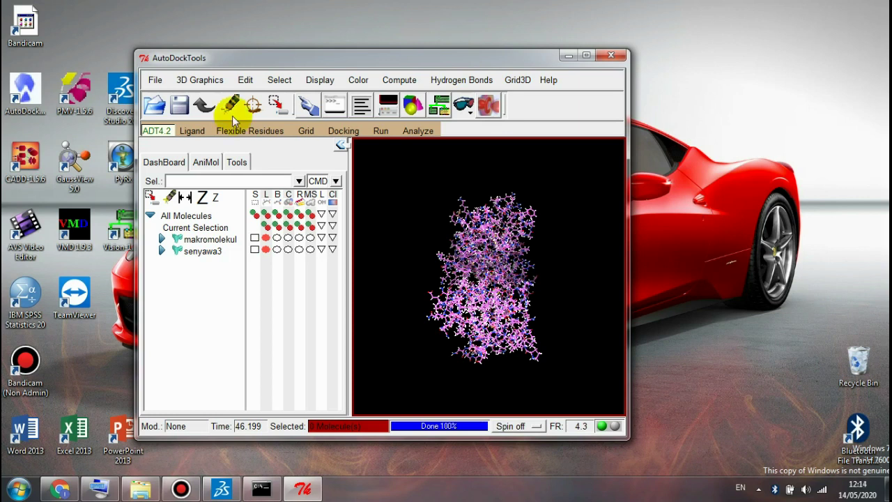
{"action": "left_click", "coordinate": [200, 132]}
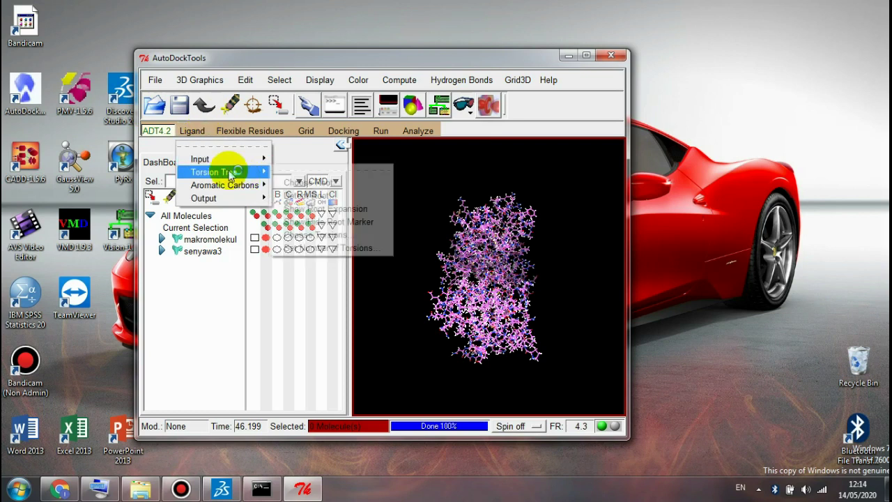
{"action": "mouse_move", "coordinate": [229, 172]}
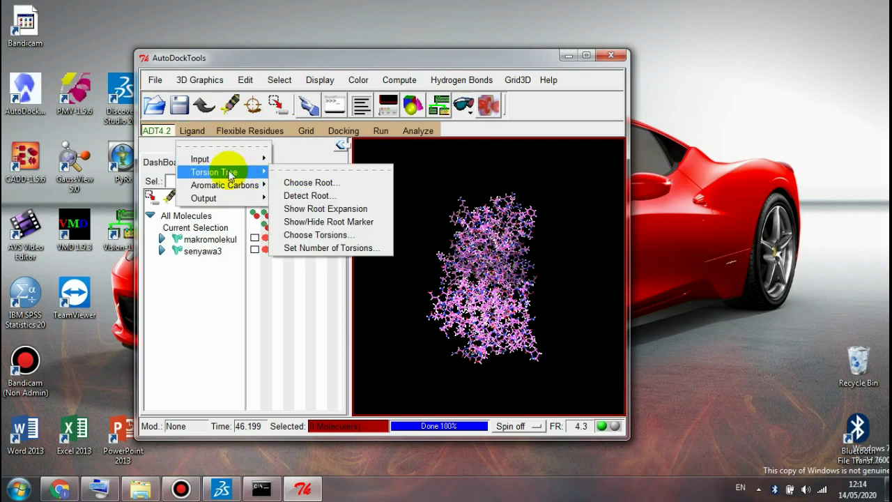
{"action": "left_click", "coordinate": [328, 184]}
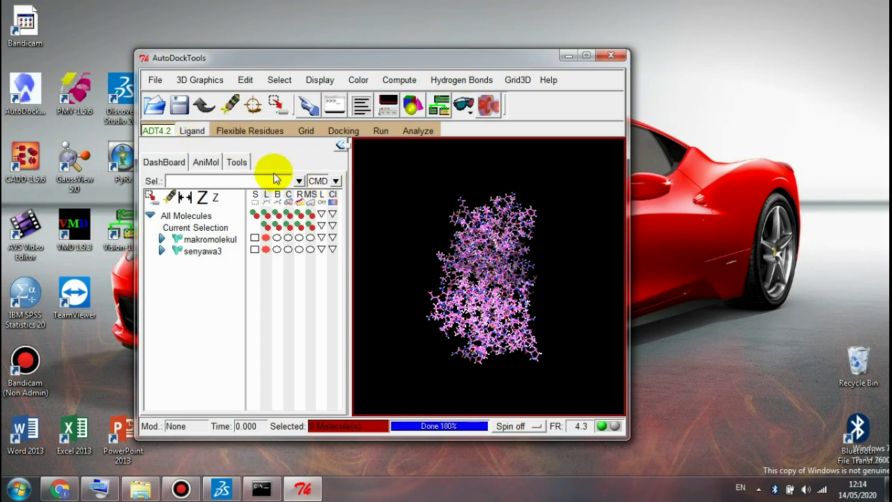
{"action": "left_click", "coordinate": [440, 256]}
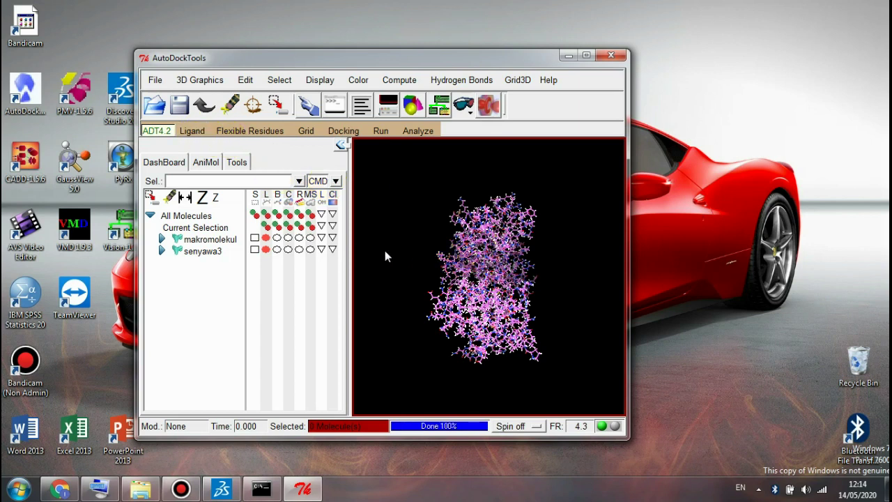
Detect the root of the ligand's torsion tree automatically.
{"action": "middle_click_drag", "start_coordinate": [385, 256], "coordinate": [410, 267]}
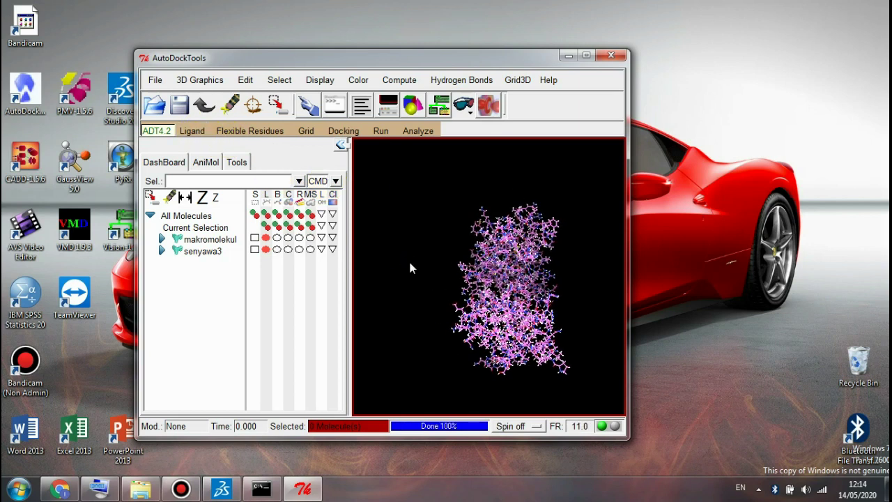
{"action": "left_click_drag", "start_coordinate": [410, 267], "coordinate": [417, 291]}
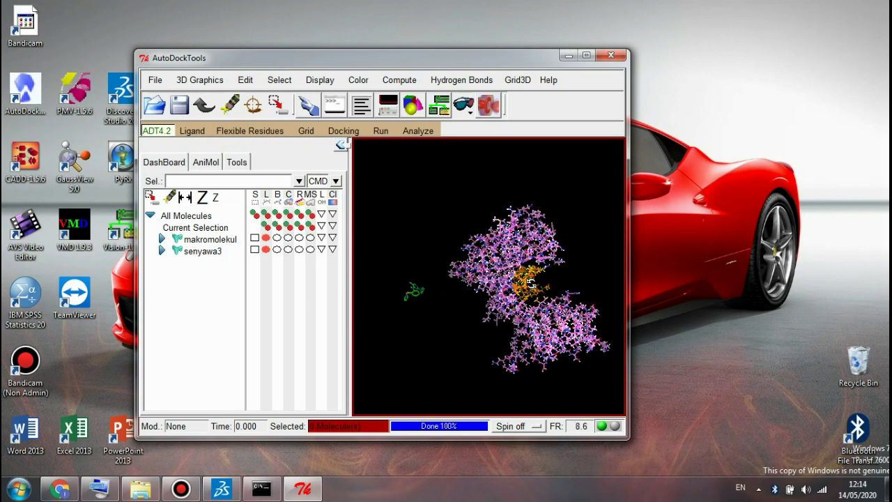
{"action": "left_click_drag", "start_coordinate": [531, 282], "coordinate": [580, 190]}
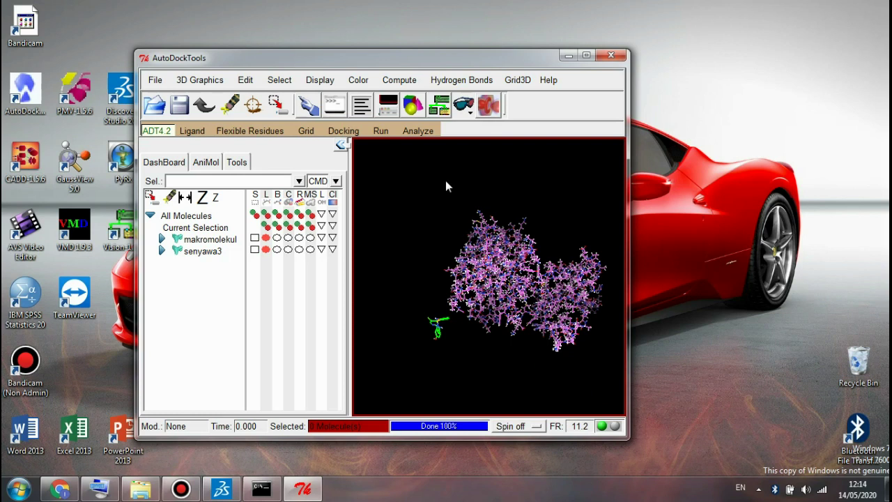
{"action": "left_click", "coordinate": [193, 130]}
{"action": "mouse_move", "coordinate": [237, 172]}
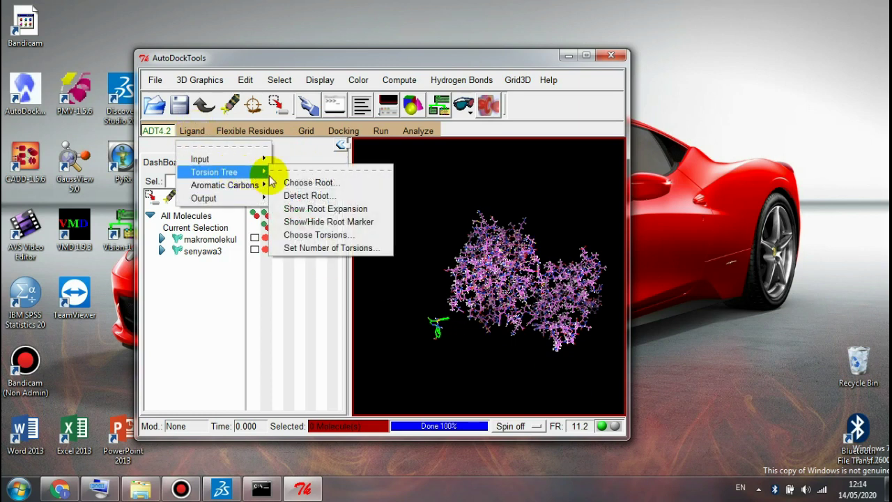
{"action": "left_click", "coordinate": [301, 194]}
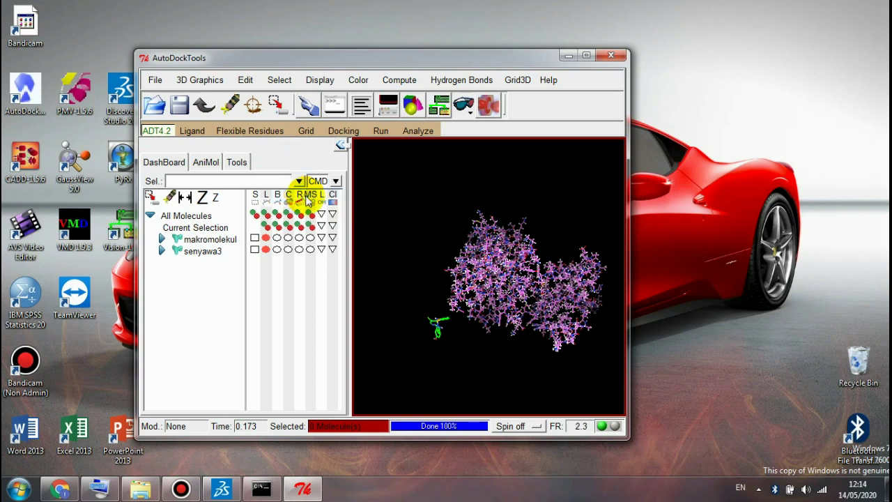
Display the ligand's rotatable bonds with Choose Torsions and accept the default torsion settings.
{"action": "left_click", "coordinate": [192, 131]}
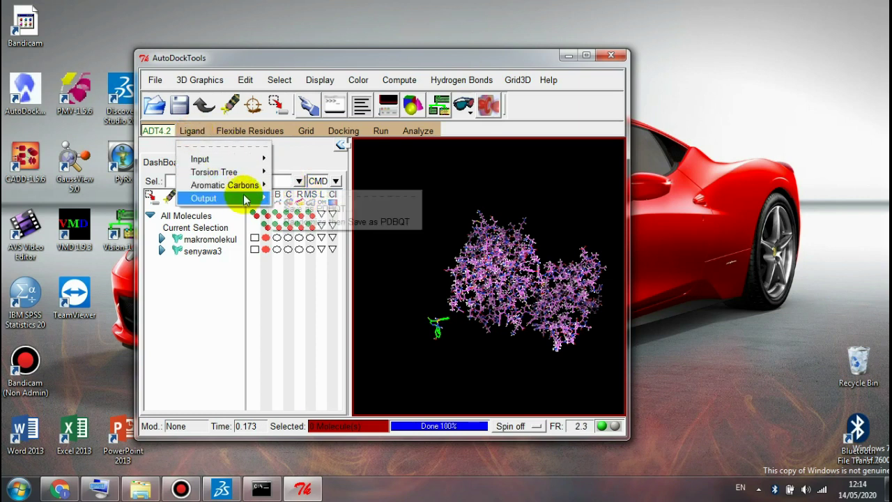
{"action": "mouse_move", "coordinate": [240, 185]}
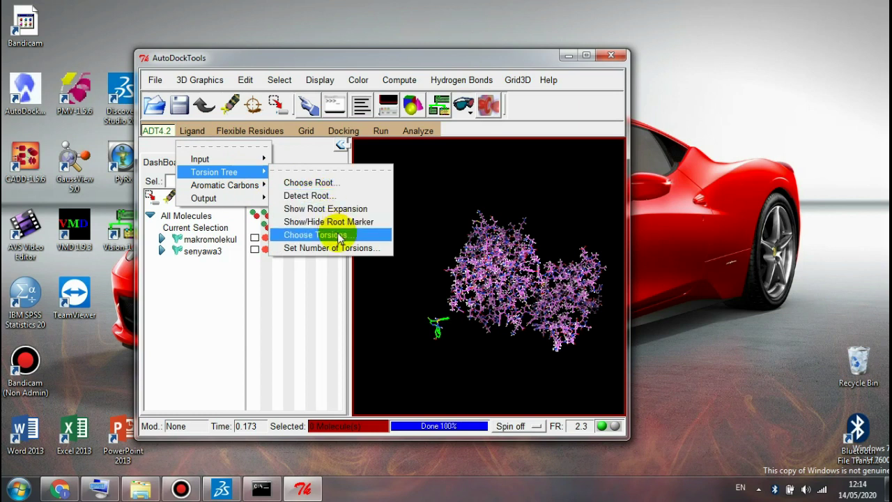
{"action": "left_click", "coordinate": [339, 237]}
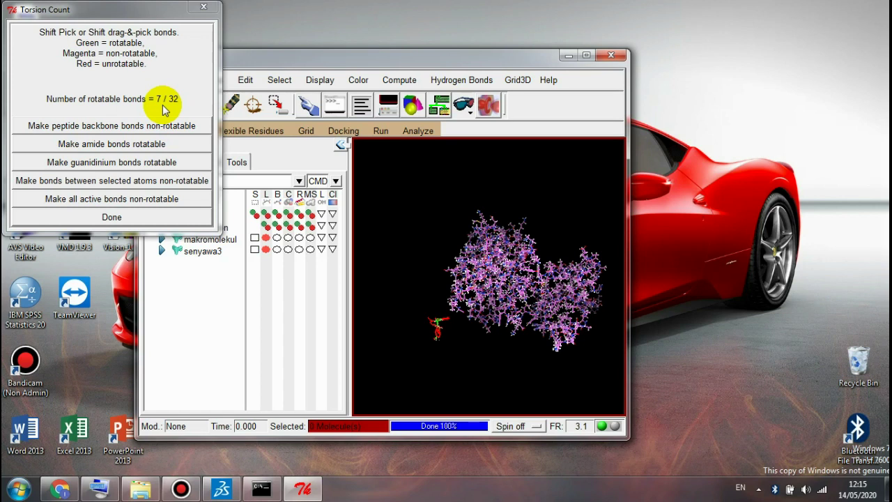
{"action": "left_click", "coordinate": [118, 218]}
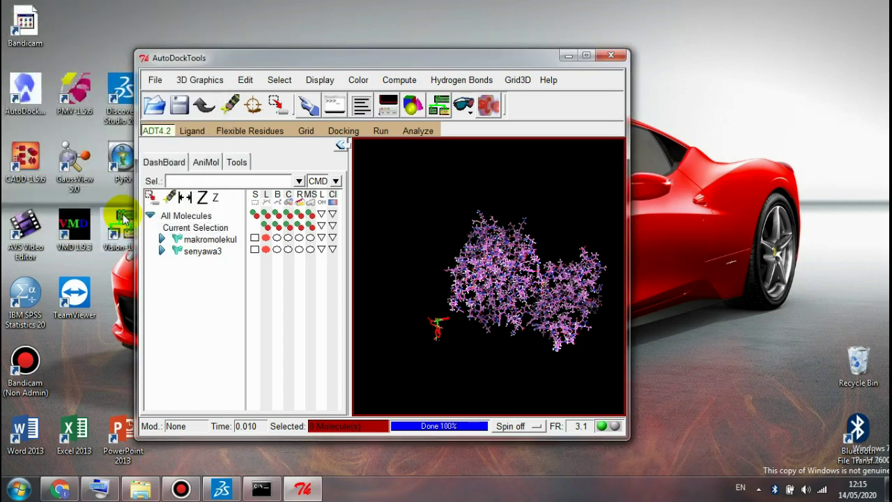
Save the prepared ligand as senyawa3.pdbqt in the docking folder.
{"action": "left_click", "coordinate": [196, 132]}
{"action": "mouse_move", "coordinate": [243, 198]}
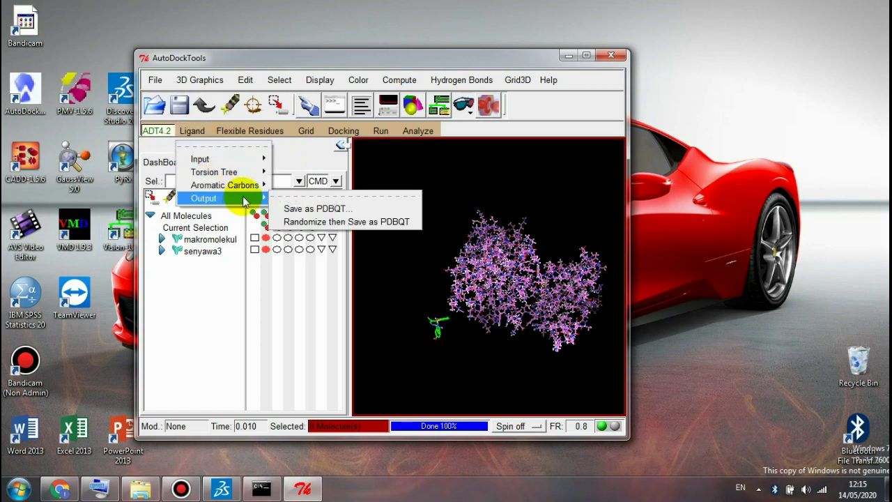
{"action": "left_click", "coordinate": [313, 209]}
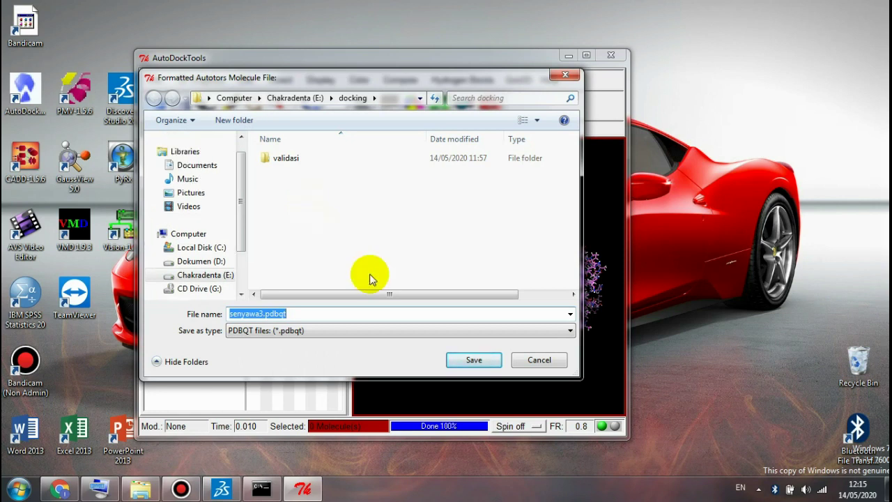
{"action": "left_click", "coordinate": [478, 360]}
{"action": "left_click", "coordinate": [478, 359]}
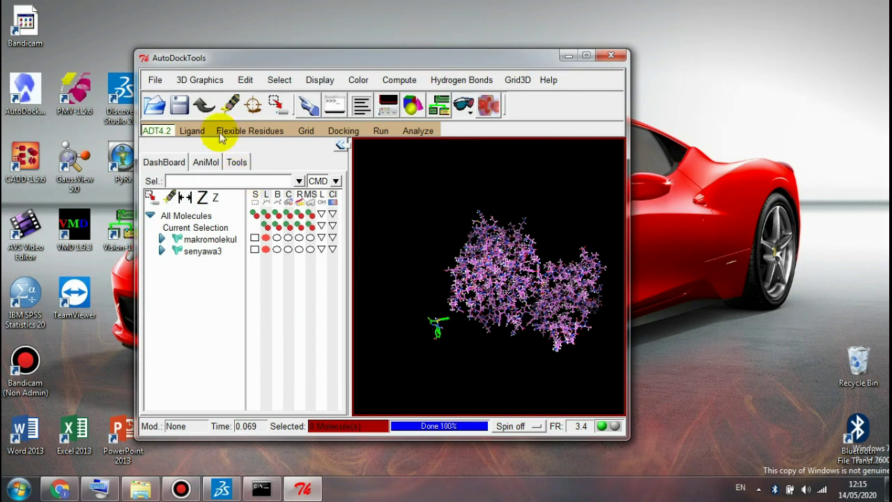
Choose the loaded makromolekul molecule as the macromolecule for the grid.
{"action": "left_click", "coordinate": [307, 132]}
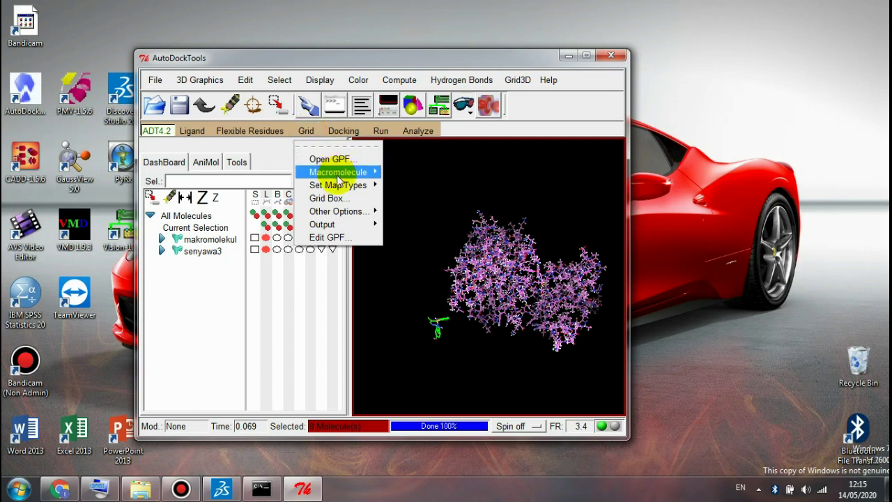
{"action": "mouse_move", "coordinate": [341, 174]}
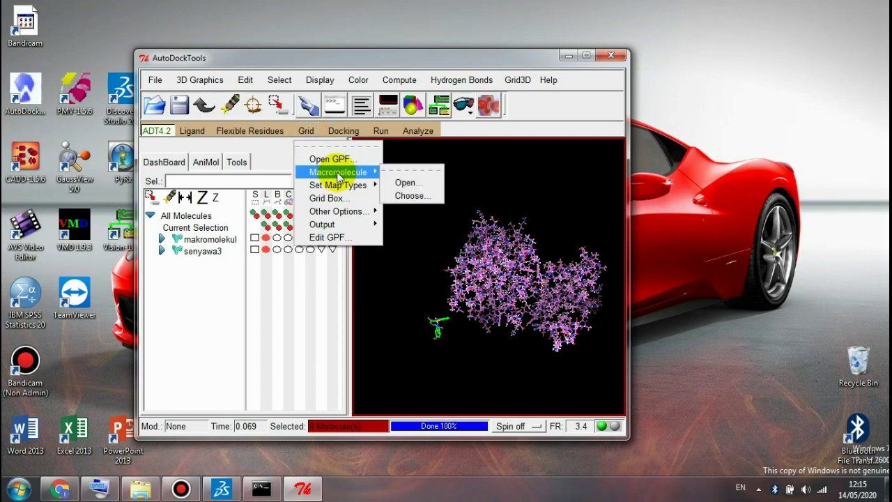
{"action": "left_click", "coordinate": [409, 196]}
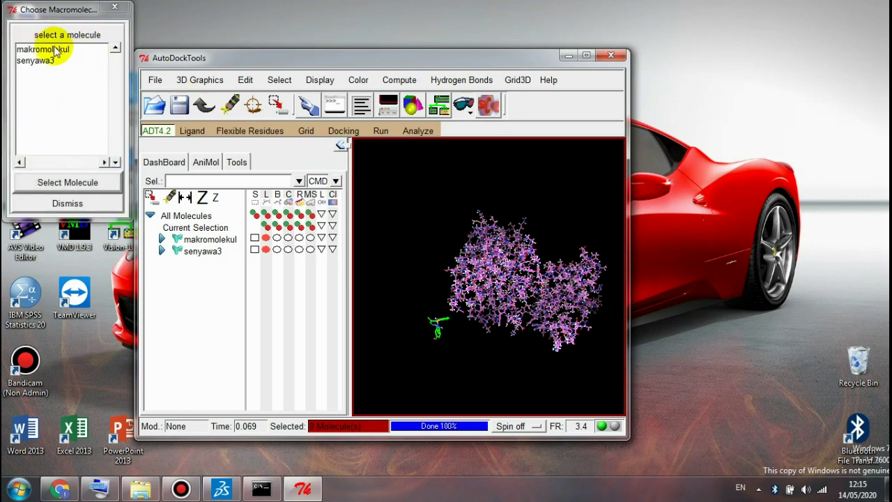
{"action": "left_click", "coordinate": [58, 51]}
{"action": "double_click", "coordinate": [58, 50]}
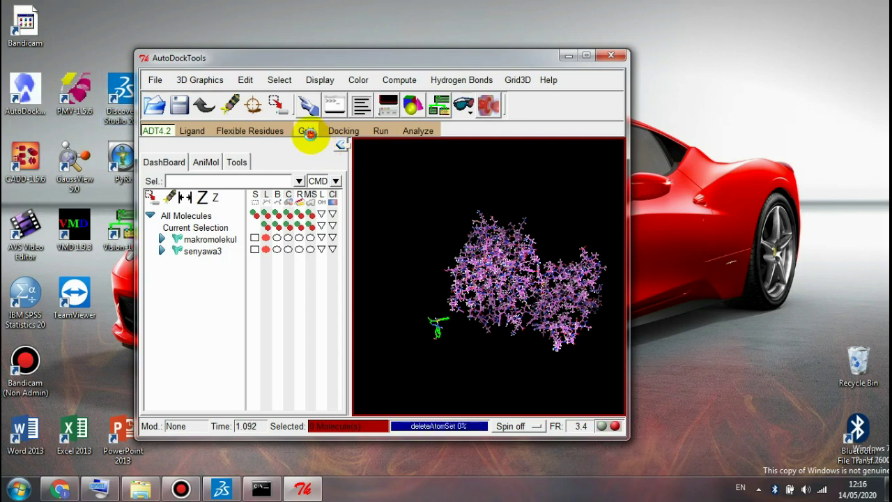
{"action": "left_click", "coordinate": [308, 133]}
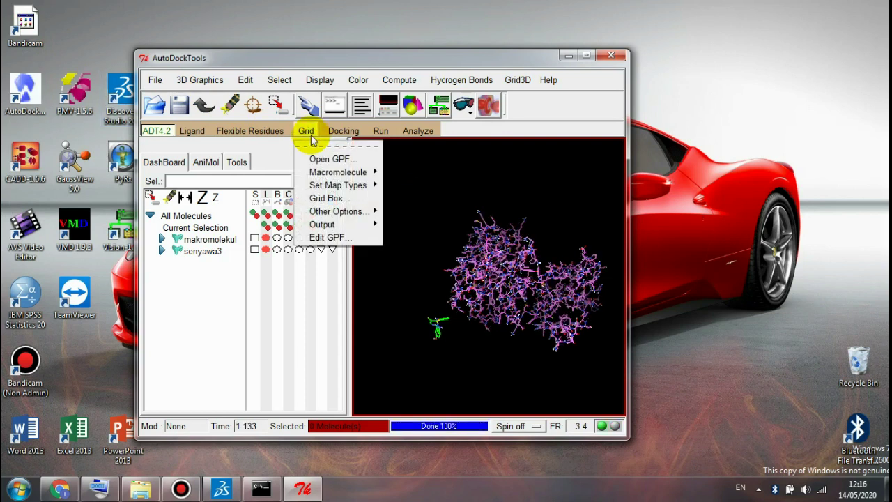
{"action": "mouse_move", "coordinate": [351, 173]}
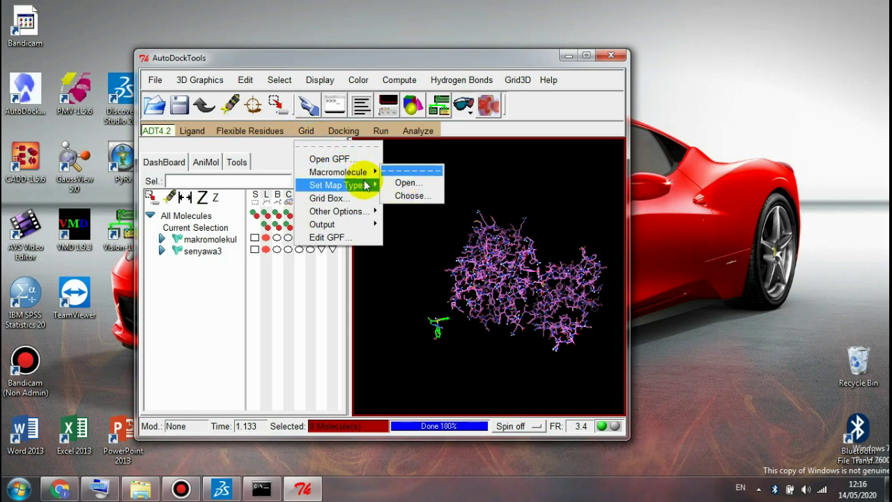
{"action": "mouse_move", "coordinate": [367, 185]}
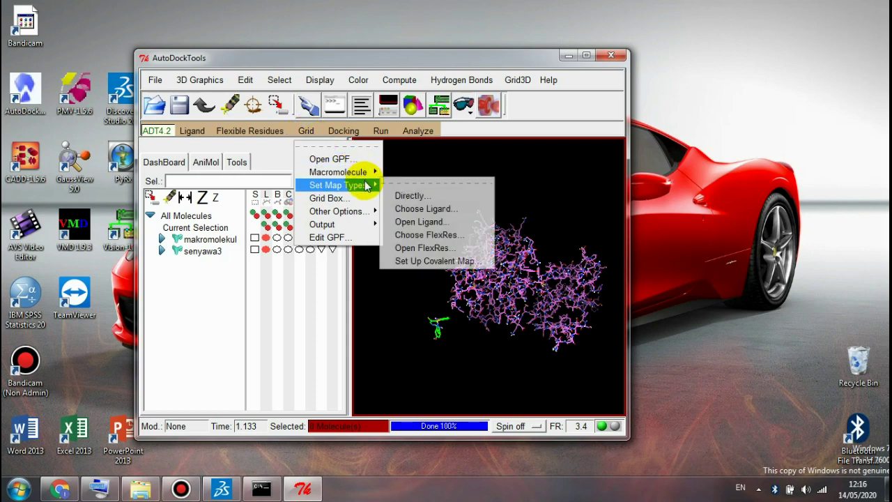
{"action": "left_click", "coordinate": [416, 209]}
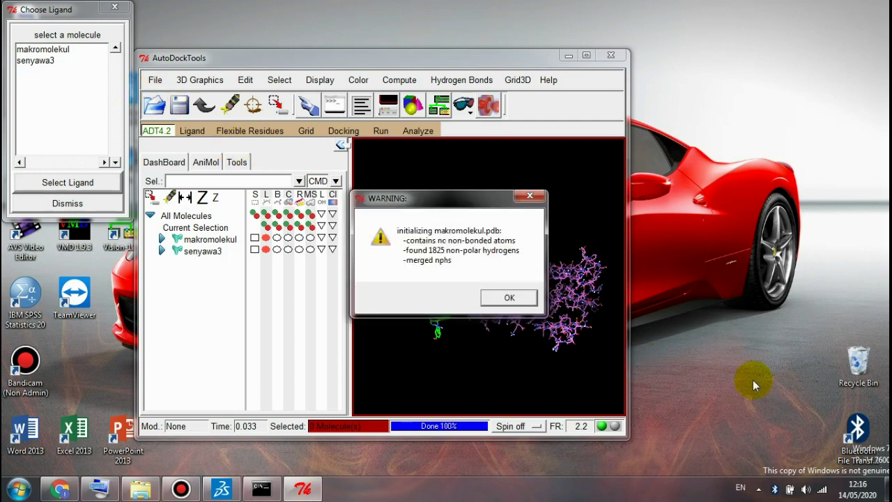
Accept the macromolecule's initialization notice and save it as makromolekul.pdbqt in the docking folder.
{"action": "left_click", "coordinate": [568, 319]}
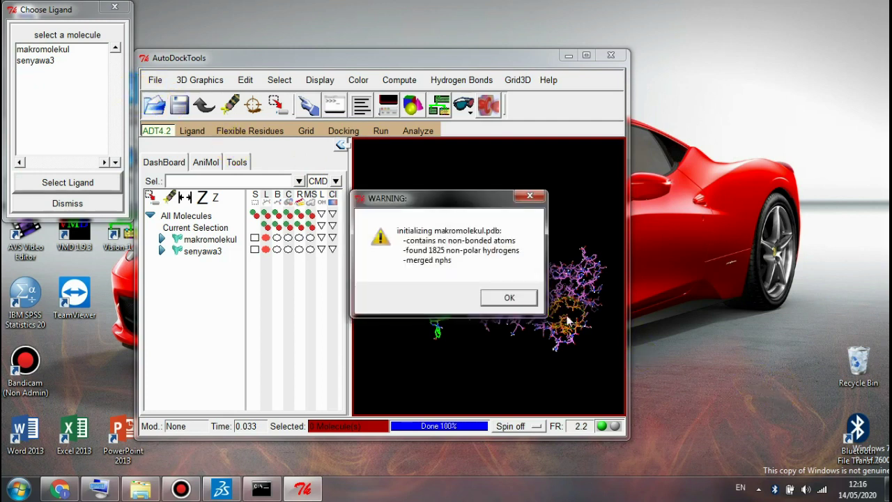
{"action": "left_click", "coordinate": [503, 297]}
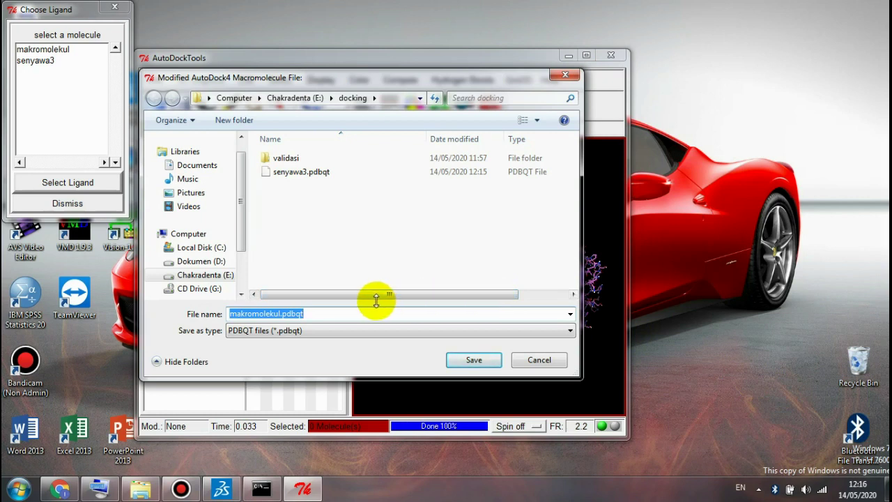
{"action": "left_click", "coordinate": [478, 364]}
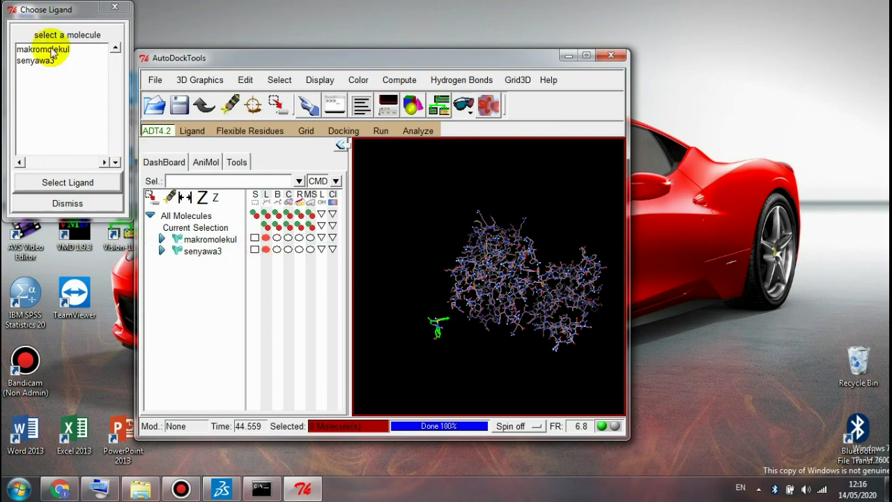
Close the leftover ligand chooser, reopen it and set the grid map types from ligand senyawa3.
{"action": "left_click", "coordinate": [114, 7]}
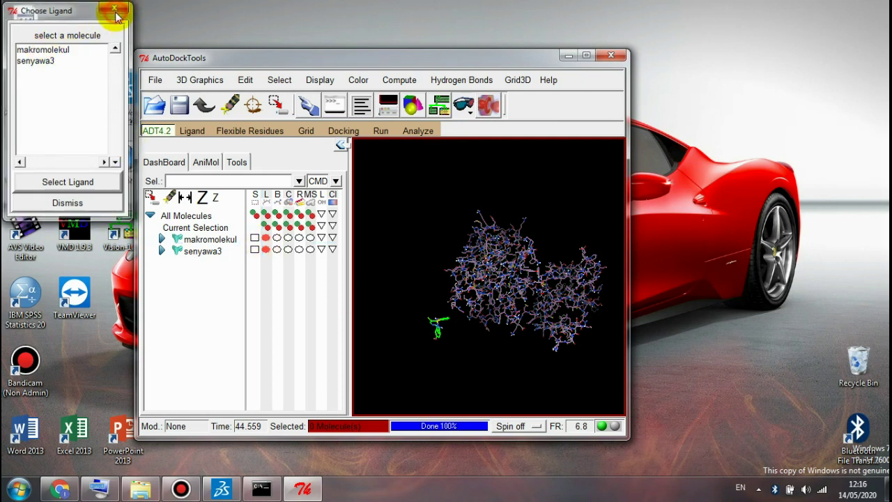
{"action": "left_click", "coordinate": [307, 131]}
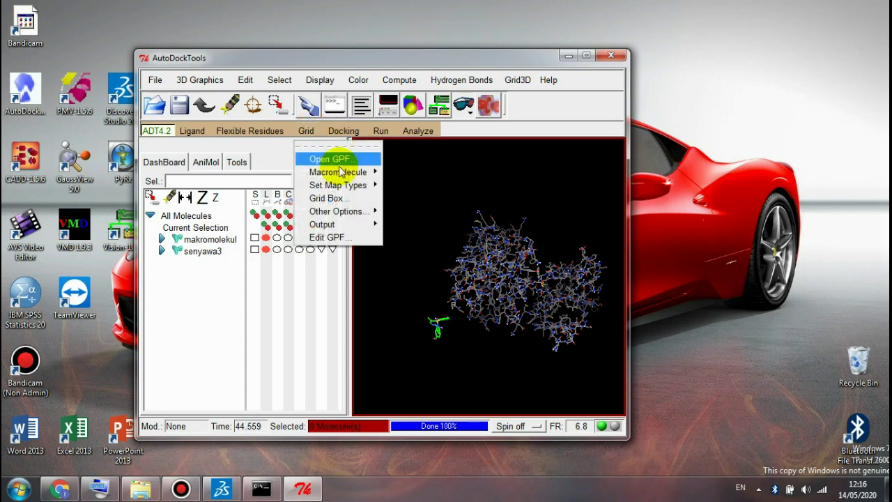
{"action": "mouse_move", "coordinate": [348, 185]}
{"action": "left_click", "coordinate": [421, 209]}
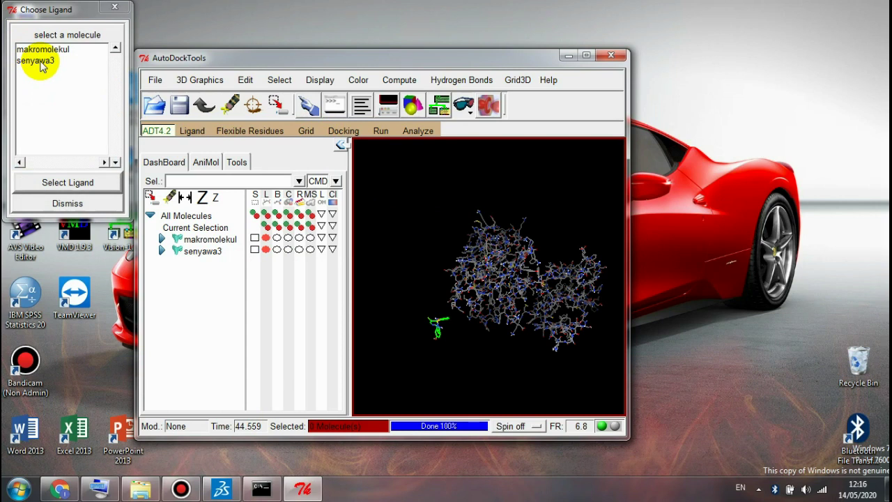
{"action": "double_click", "coordinate": [40, 62]}
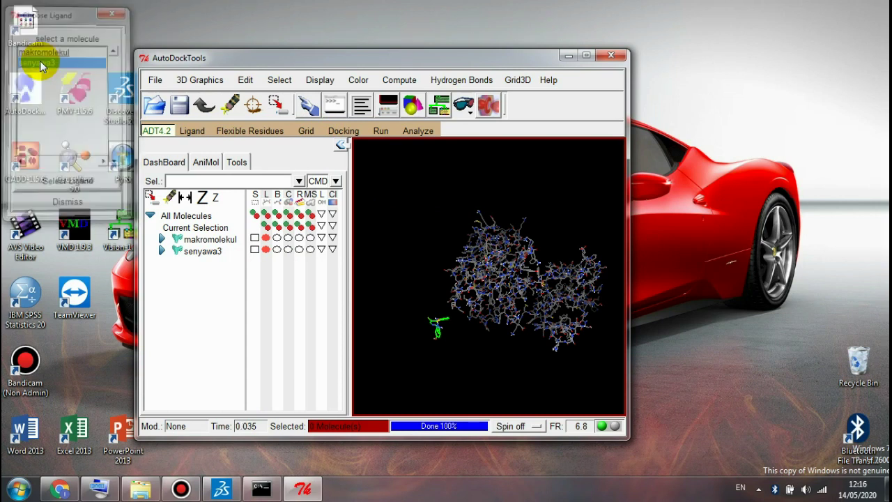
Open the grid box options for the macromolecule.
{"action": "left_click", "coordinate": [308, 136]}
{"action": "left_click", "coordinate": [346, 197]}
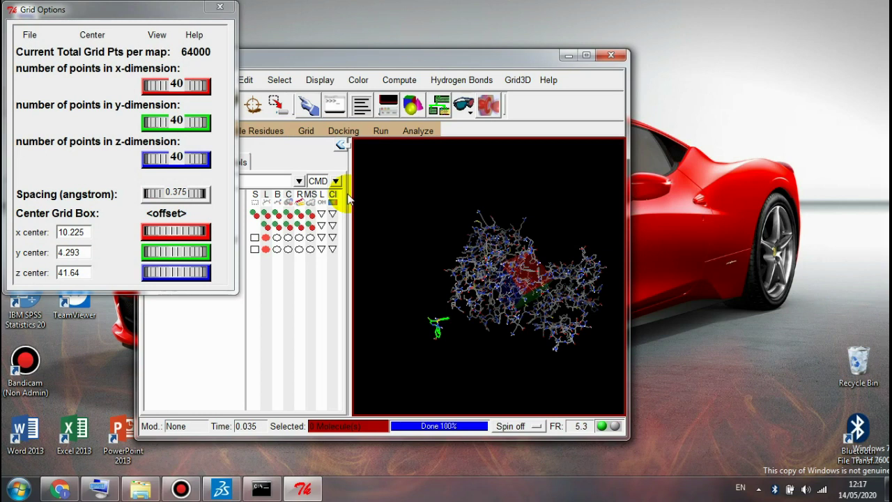
{"action": "left_click", "coordinate": [181, 490]}
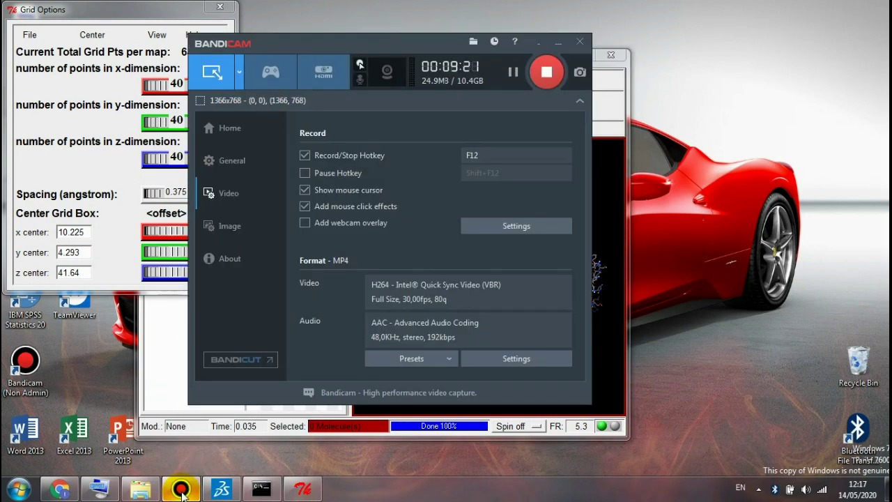
{"action": "left_click", "coordinate": [181, 490]}
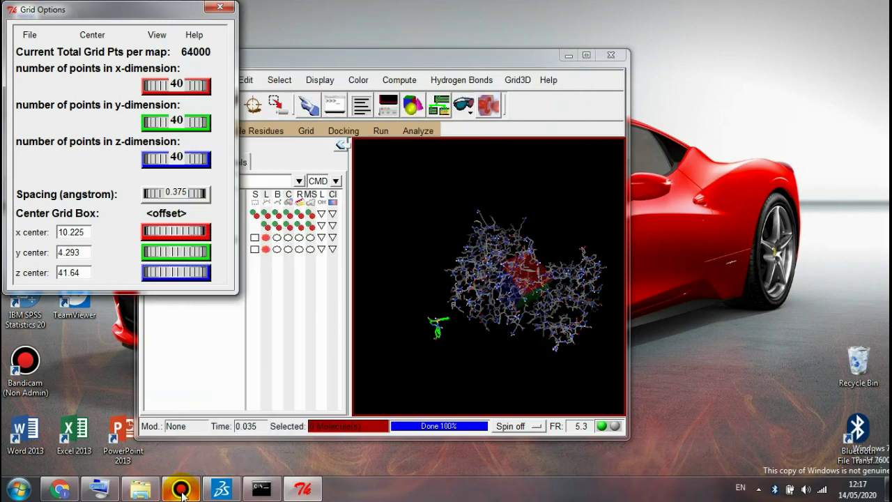
Open the docking log dock.dlg from the docking folder's validasi subfolder in Notepad and maximize its window.
{"action": "left_click", "coordinate": [144, 490]}
{"action": "left_click", "coordinate": [313, 325]}
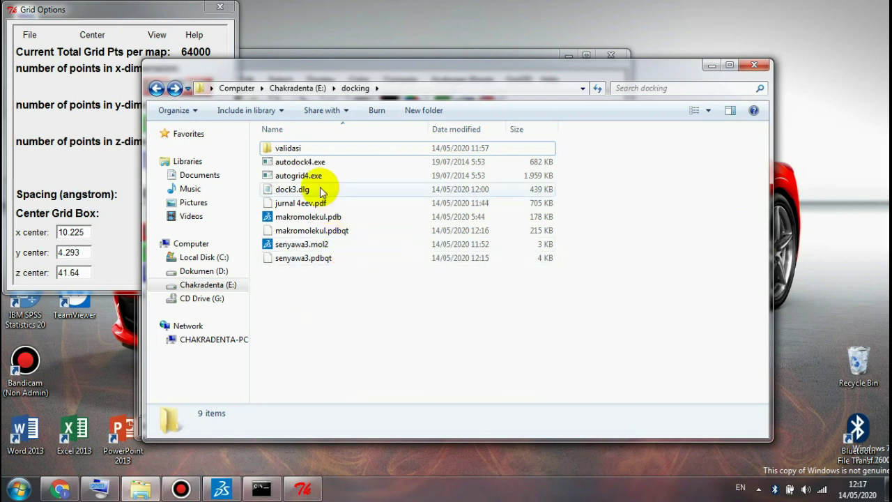
{"action": "double_click", "coordinate": [288, 146]}
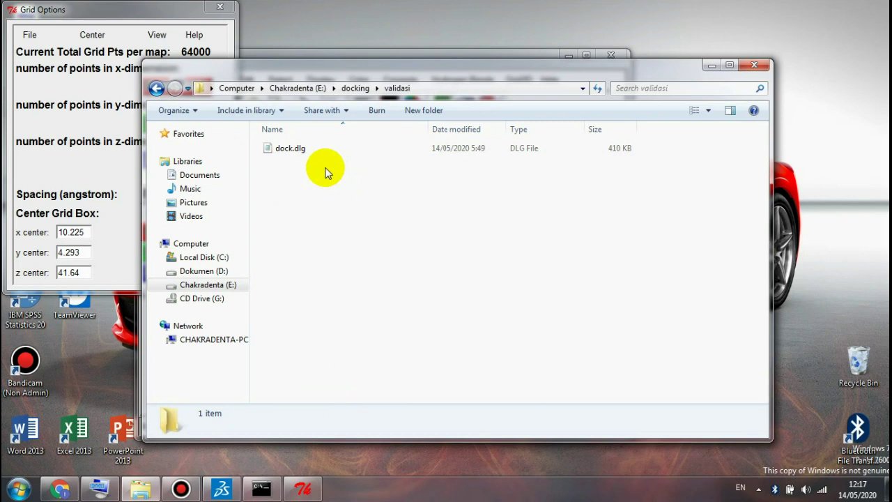
{"action": "double_click", "coordinate": [296, 147]}
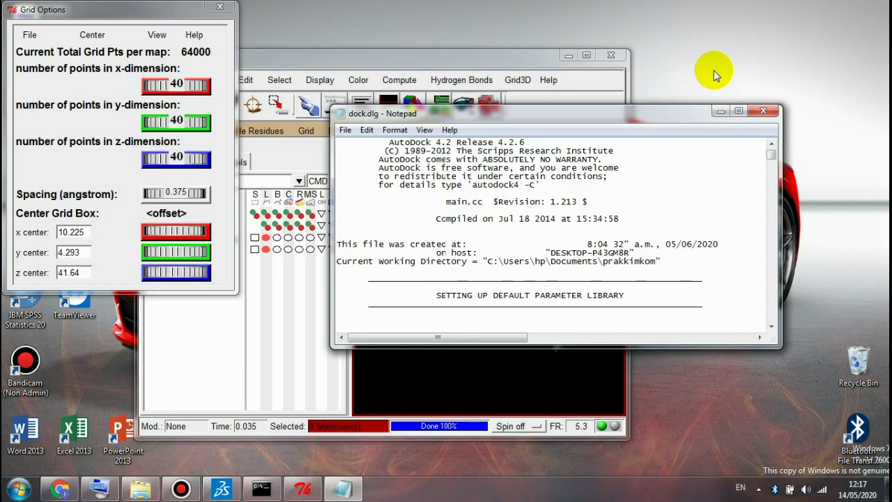
{"action": "left_click", "coordinate": [739, 112]}
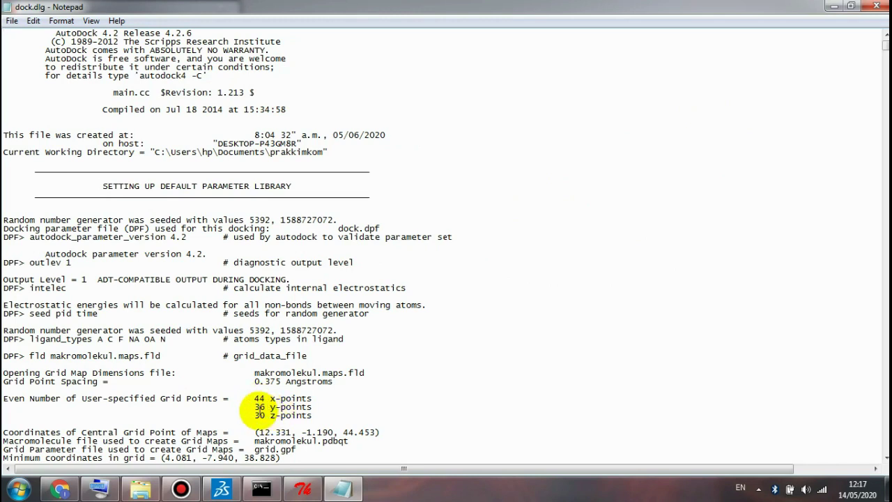
Switch back to AutoDockTools and set the grid box to 44 points in x and 36 points in y, following dock.dlg.
{"action": "left_click", "coordinate": [302, 489]}
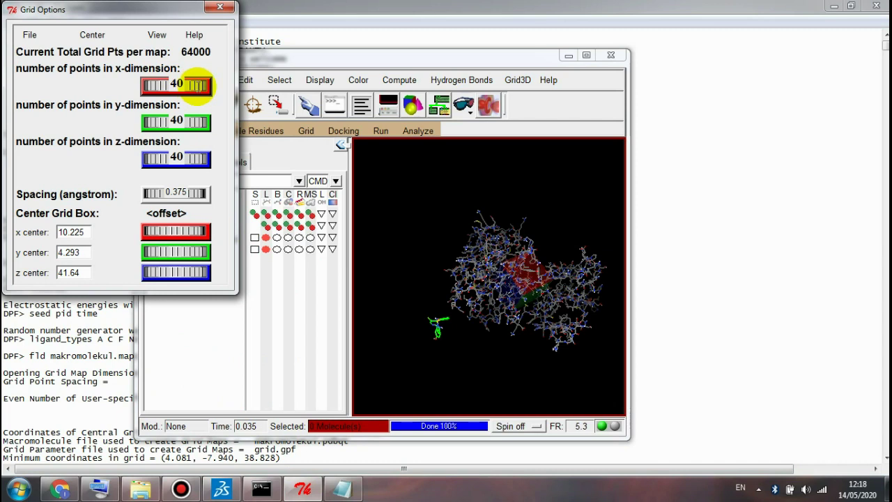
{"action": "right_click", "coordinate": [193, 85]}
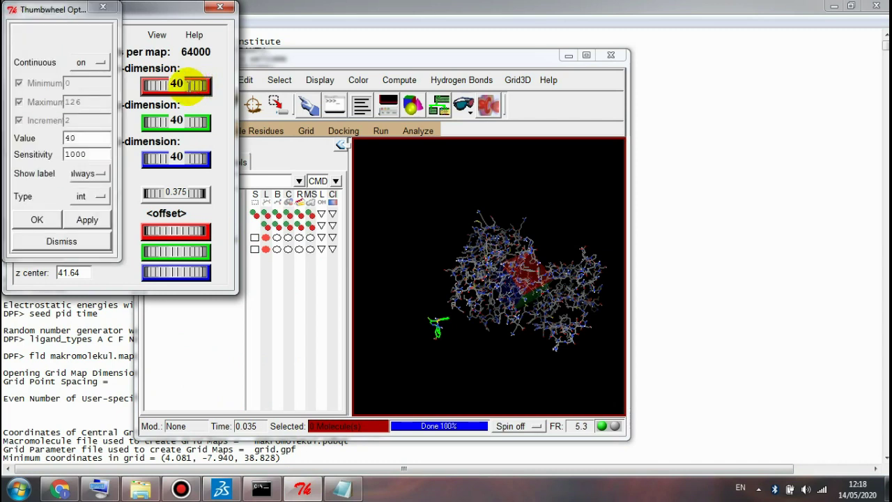
{"action": "left_click", "coordinate": [54, 220]}
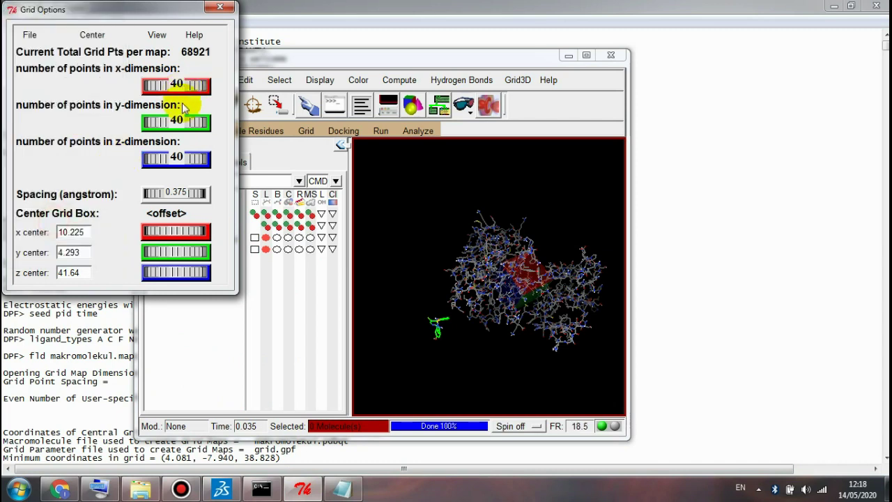
{"action": "left_click", "coordinate": [333, 490]}
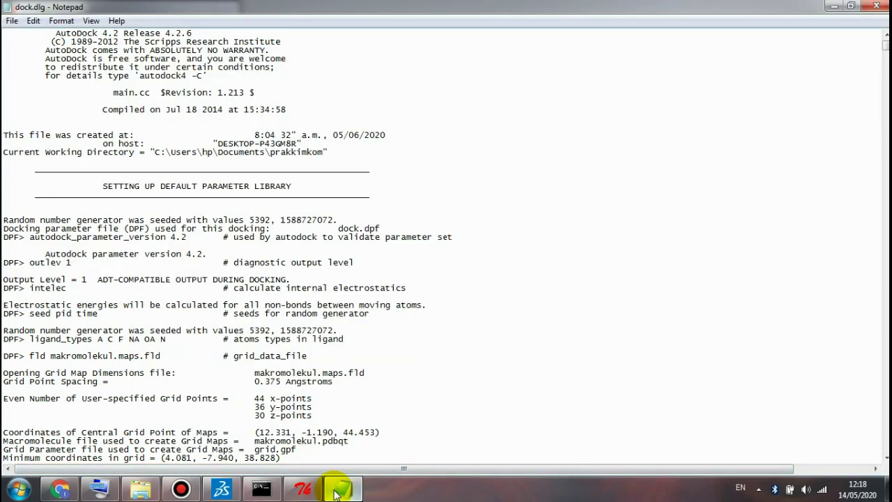
{"action": "left_click", "coordinate": [335, 488]}
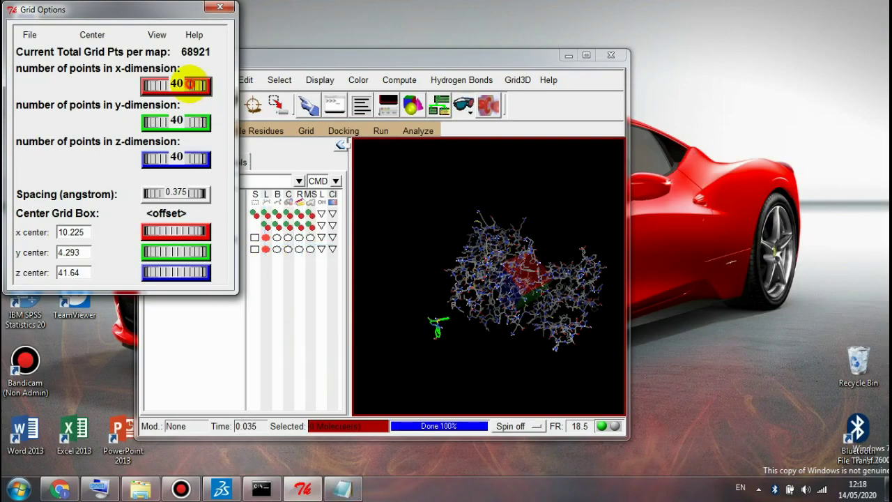
{"action": "left_click_drag", "start_coordinate": [200, 82], "coordinate": [191, 83]}
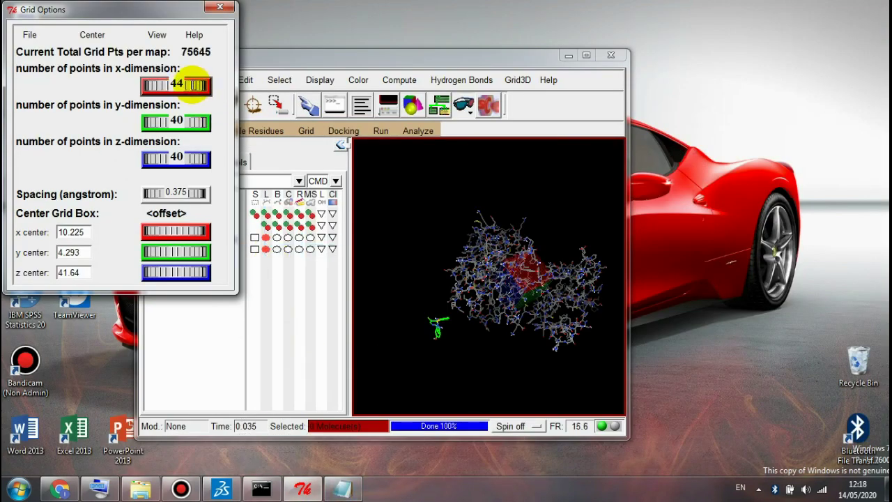
{"action": "left_click_drag", "start_coordinate": [195, 122], "coordinate": [185, 120]}
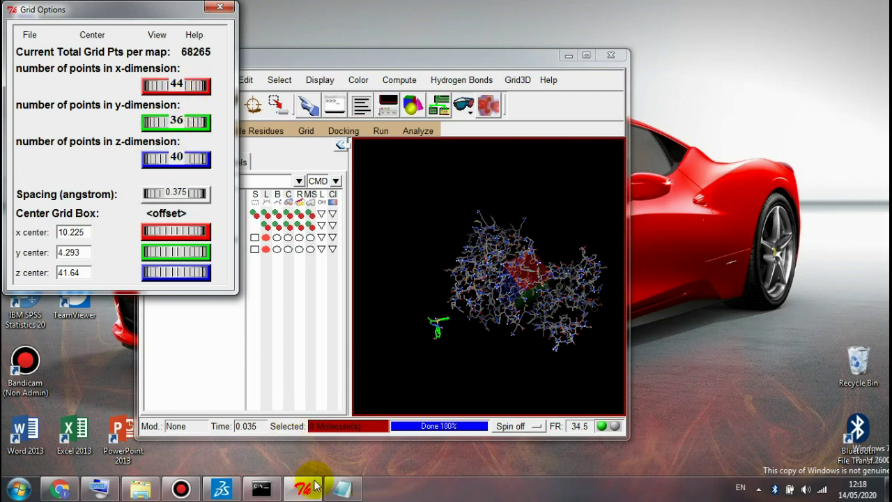
Check the z-points in dock.dlg and set the grid box's number of points in the z-dimension to 30.
{"action": "left_click", "coordinate": [339, 487]}
{"action": "left_click", "coordinate": [335, 491]}
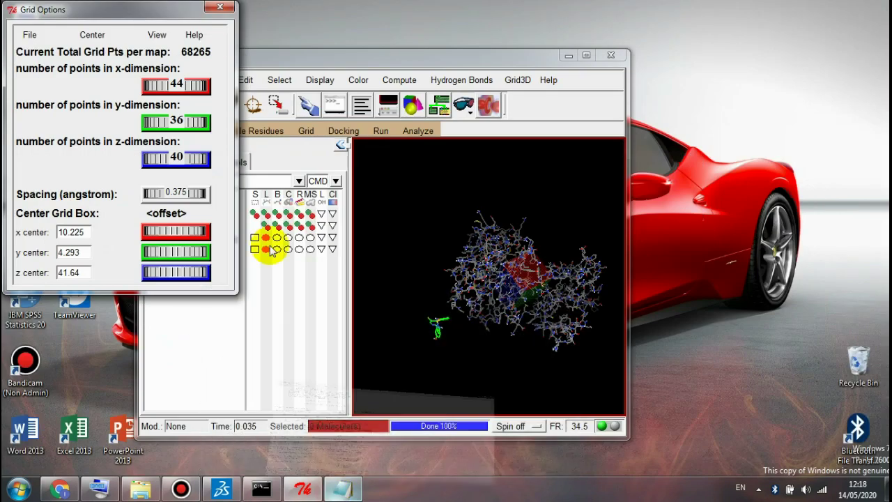
{"action": "left_click_drag", "start_coordinate": [191, 156], "coordinate": [188, 154]}
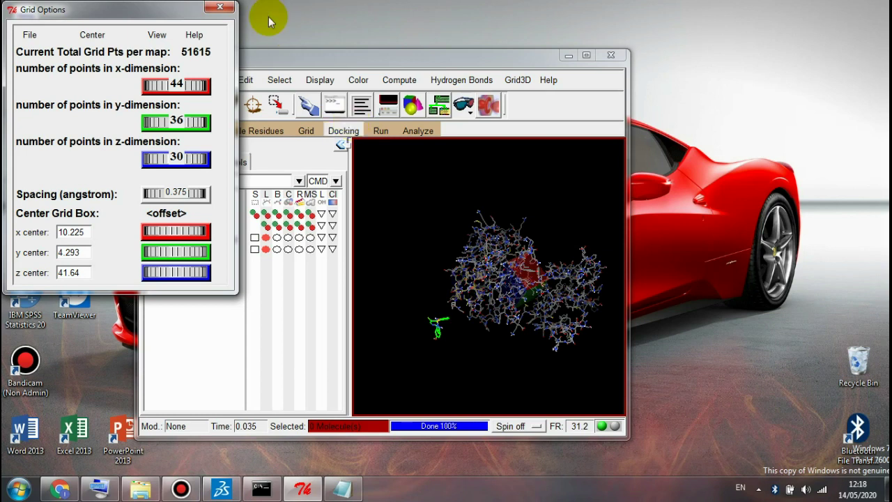
{"action": "left_click", "coordinate": [93, 35]}
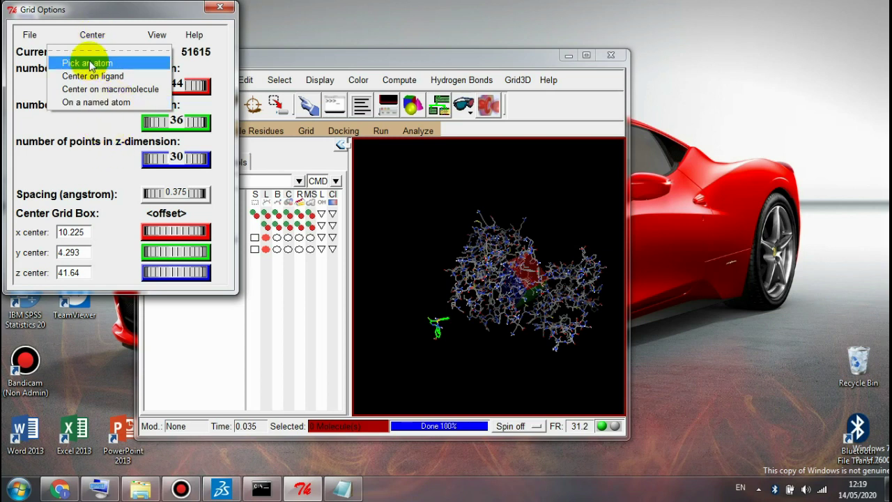
{"action": "left_click", "coordinate": [118, 148]}
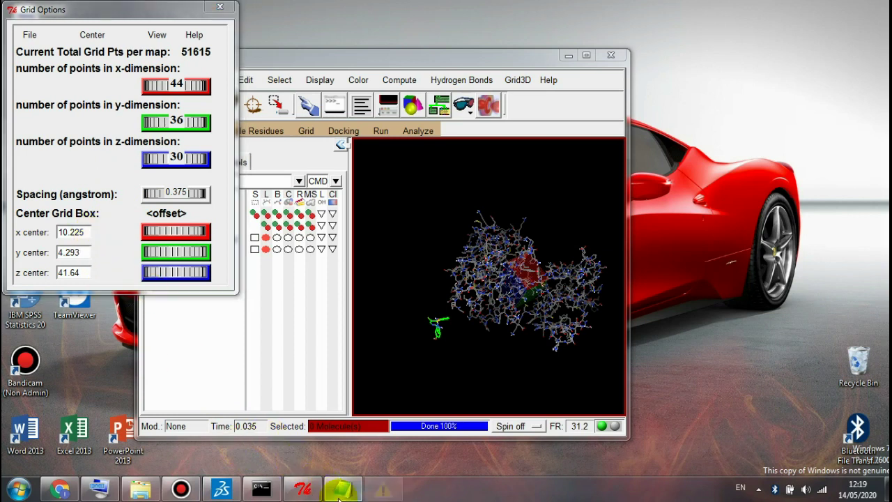
Bring up the dock.dlg log in Notepad and dismiss the Windows color scheme prompt without choosing an option.
{"action": "left_click", "coordinate": [342, 488]}
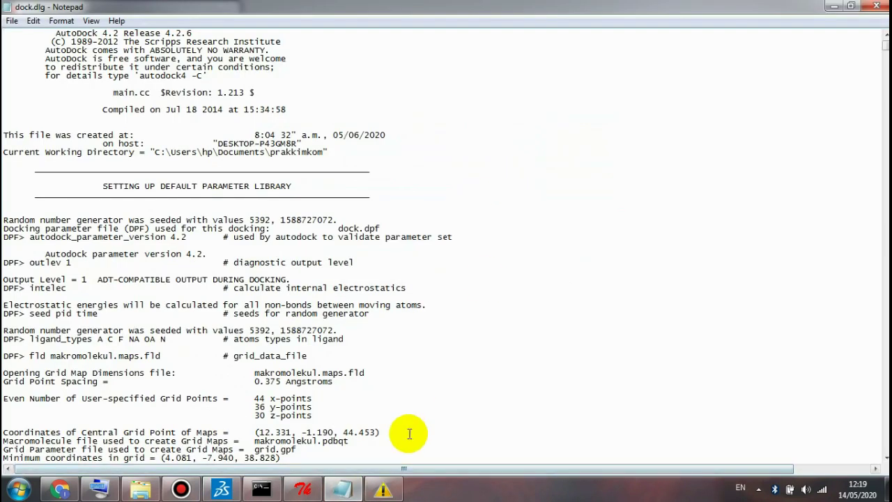
{"action": "left_click", "coordinate": [383, 488]}
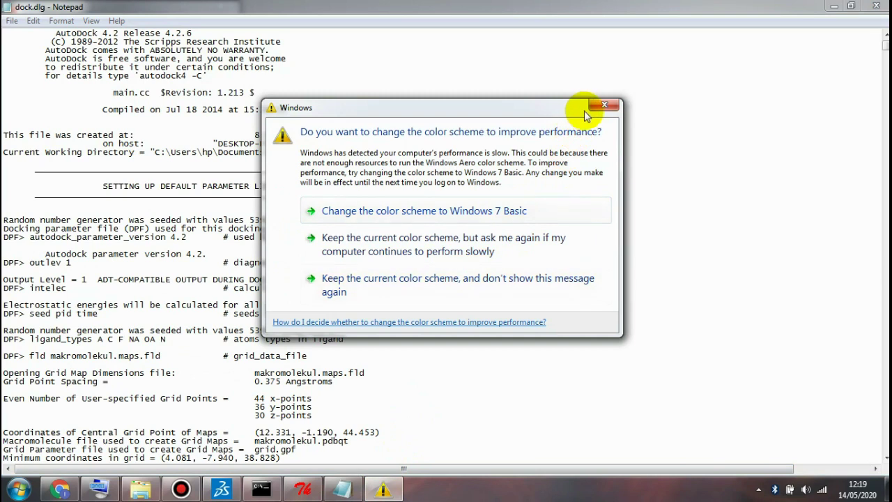
{"action": "left_click", "coordinate": [605, 104]}
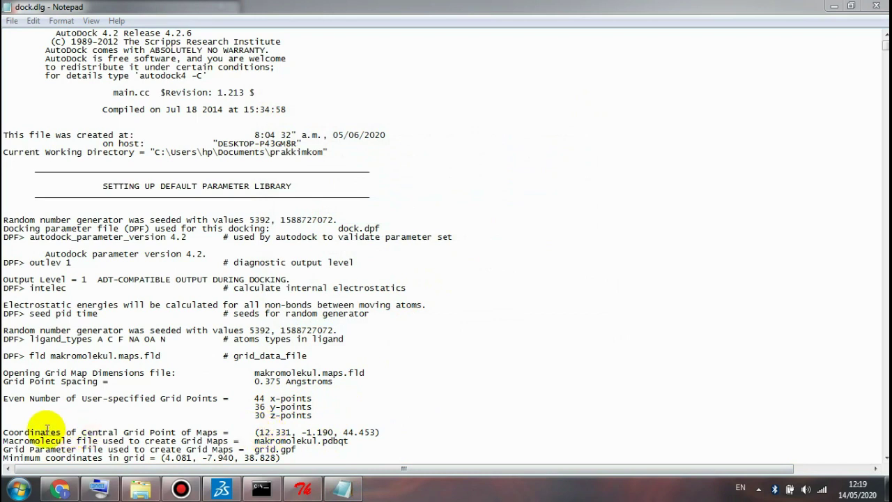
Copy the central grid point's x coordinate 12.331 from dock.dlg into the grid box's x center in AutoDockTools.
{"action": "left_click_drag", "start_coordinate": [65, 432], "coordinate": [290, 432]}
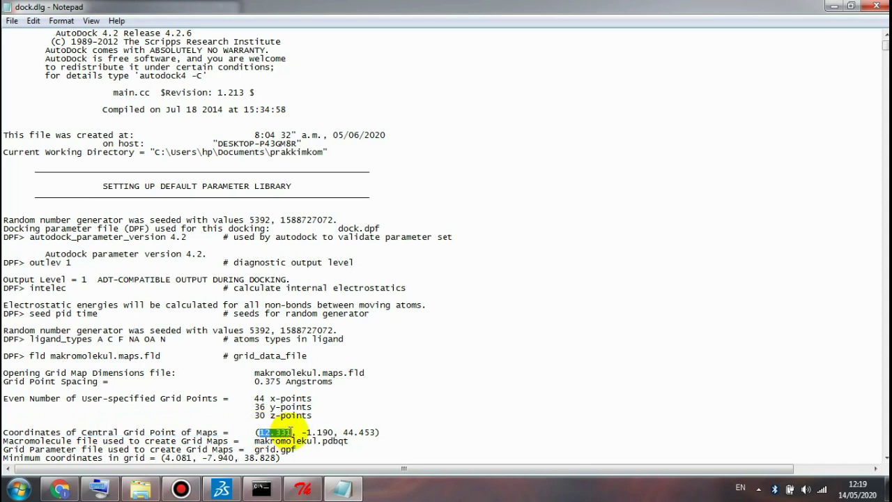
{"action": "right_click", "coordinate": [290, 432]}
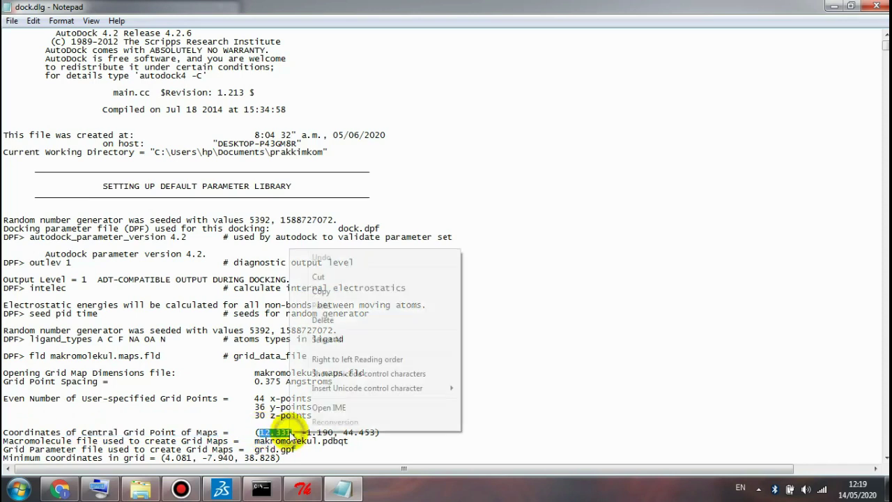
{"action": "left_click", "coordinate": [323, 294]}
{"action": "left_click", "coordinate": [302, 488]}
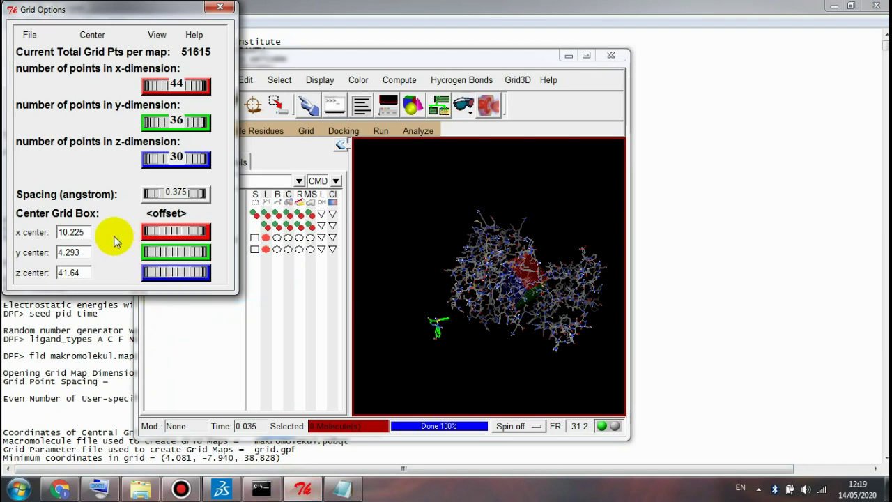
{"action": "double_click", "coordinate": [82, 232]}
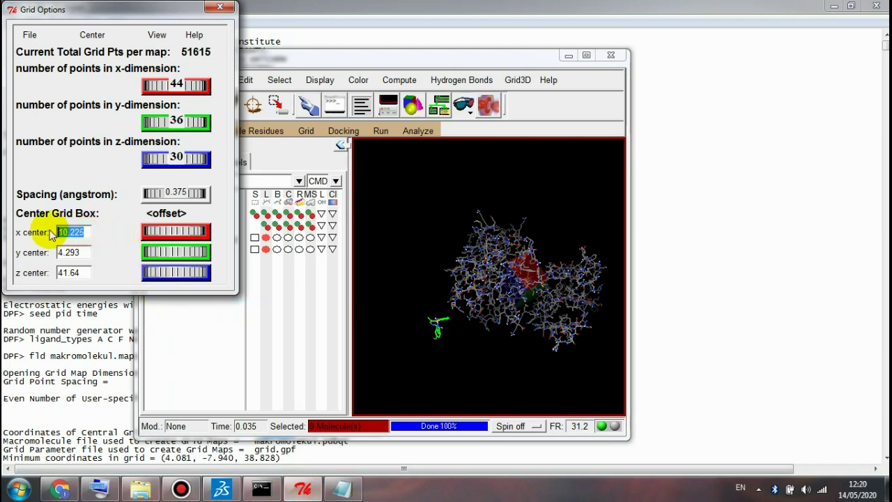
{"action": "key", "text": "BackSpace"}
{"action": "key", "text": "ctrl+v"}
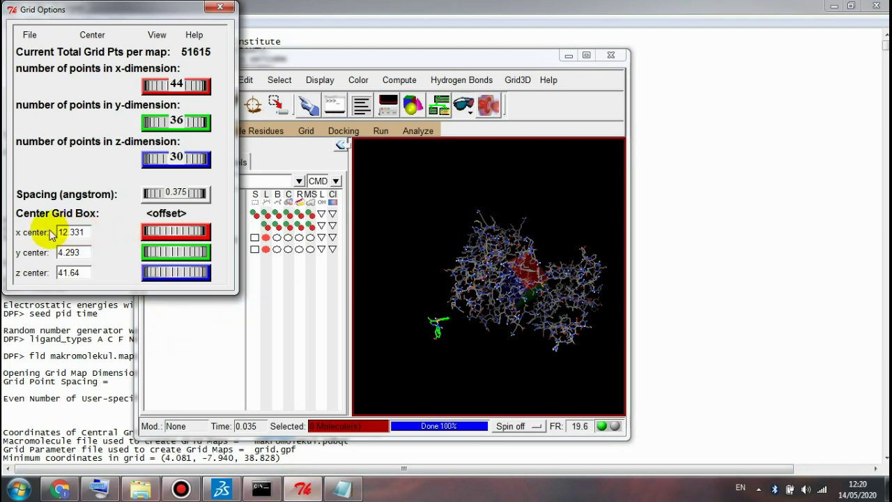
Copy the central grid point's y coordinate from dock.dlg and set the grid box's y center to -1.190.
{"action": "left_click", "coordinate": [296, 458]}
{"action": "left_click_drag", "start_coordinate": [301, 432], "coordinate": [332, 432]}
{"action": "right_click", "coordinate": [328, 432]}
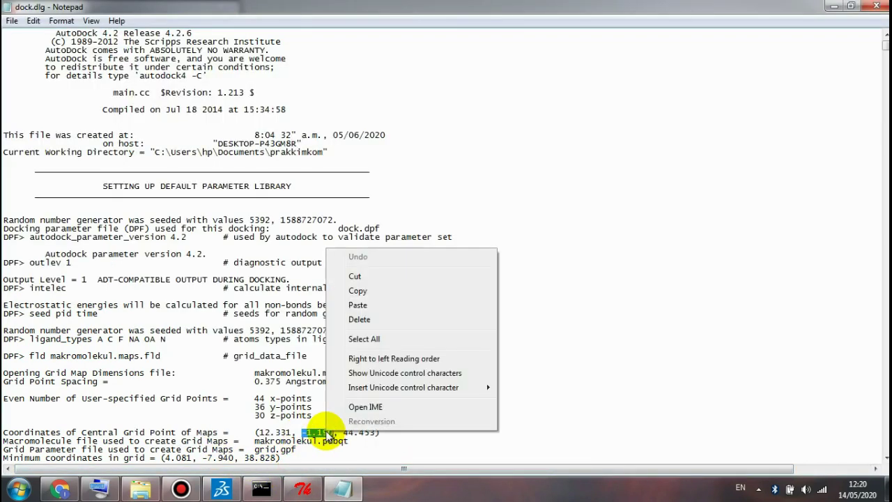
{"action": "left_click", "coordinate": [361, 291]}
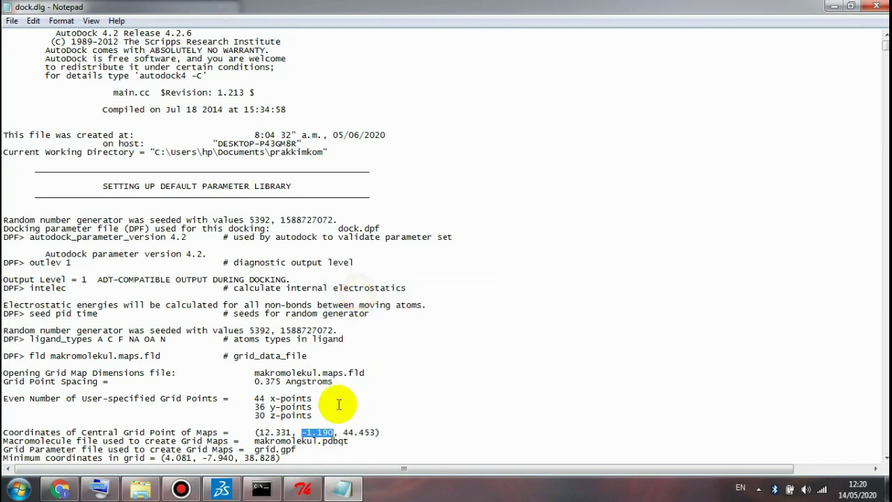
{"action": "left_click", "coordinate": [307, 493]}
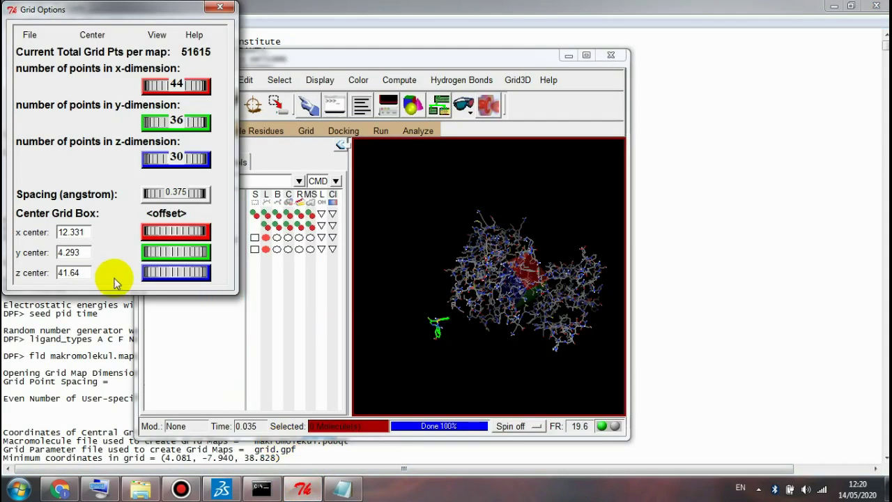
{"action": "left_click_drag", "start_coordinate": [58, 253], "coordinate": [95, 257]}
{"action": "left_click", "coordinate": [90, 252]}
{"action": "key", "text": "BackSpace"}
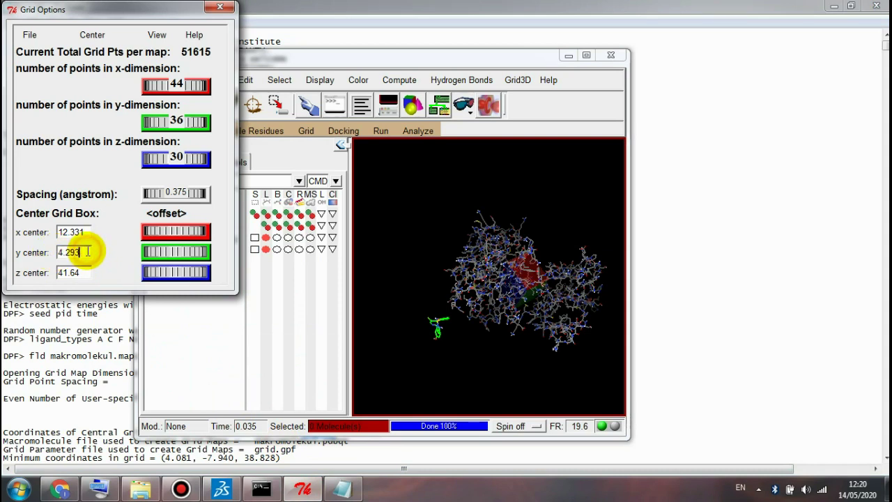
{"action": "left_click_drag", "start_coordinate": [88, 252], "coordinate": [60, 252]}
{"action": "key", "text": "BackSpace"}
{"action": "type", "text": "-1.190"}
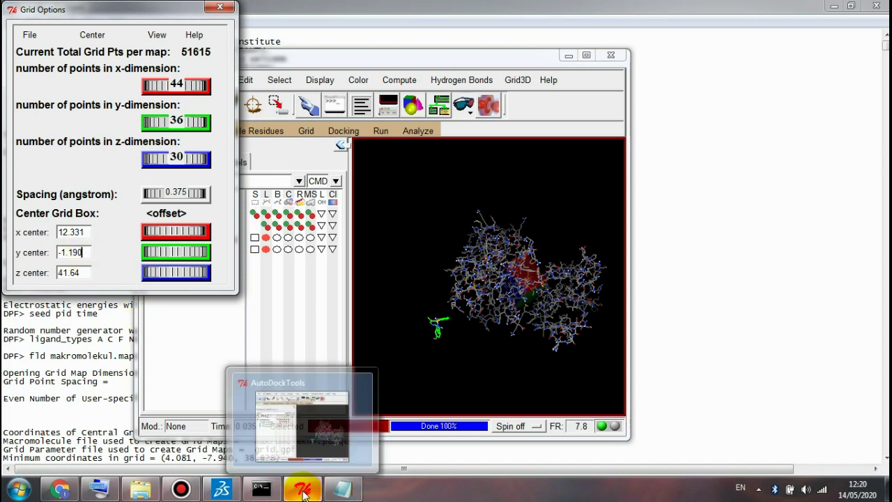
Copy the central grid point's z coordinate from dock.dlg and set the grid box's z center to 44.453.
{"action": "left_click", "coordinate": [341, 490]}
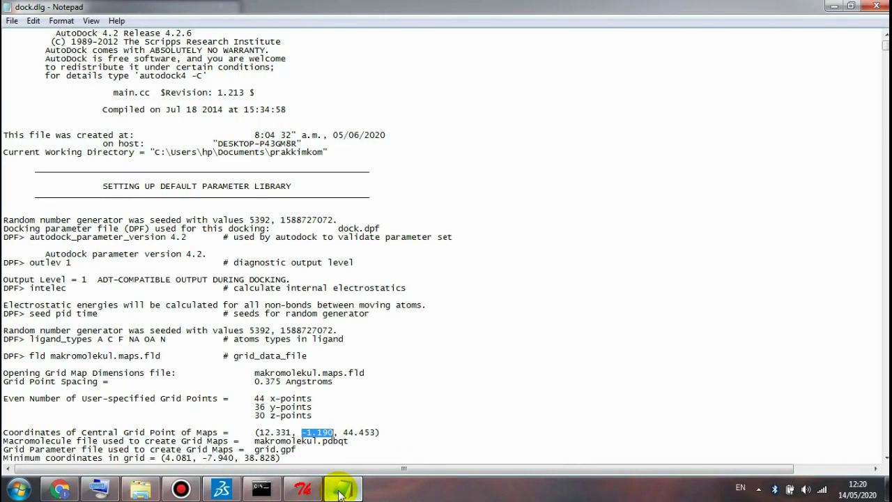
{"action": "left_click", "coordinate": [347, 432]}
{"action": "left_click_drag", "start_coordinate": [344, 432], "coordinate": [375, 432]}
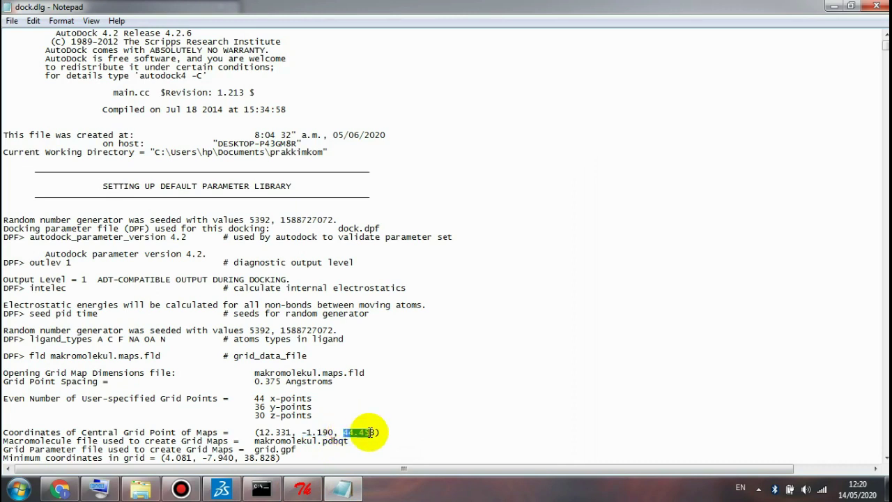
{"action": "right_click", "coordinate": [374, 432]}
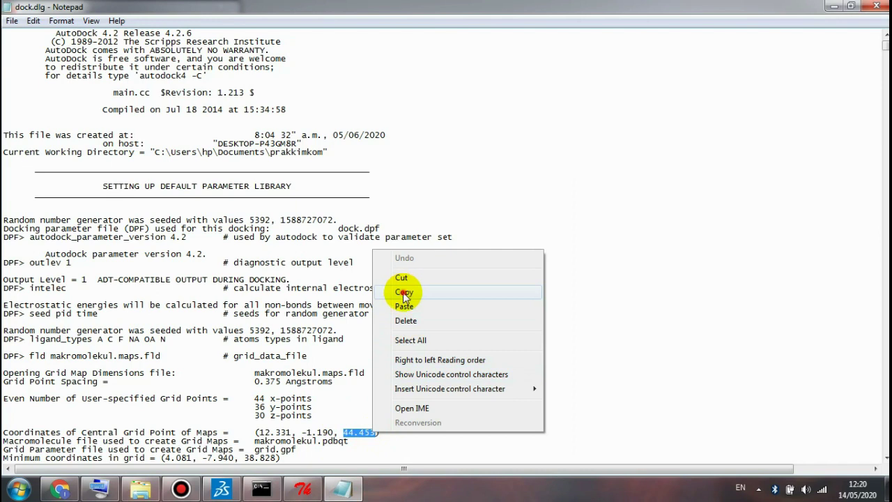
{"action": "left_click", "coordinate": [405, 293]}
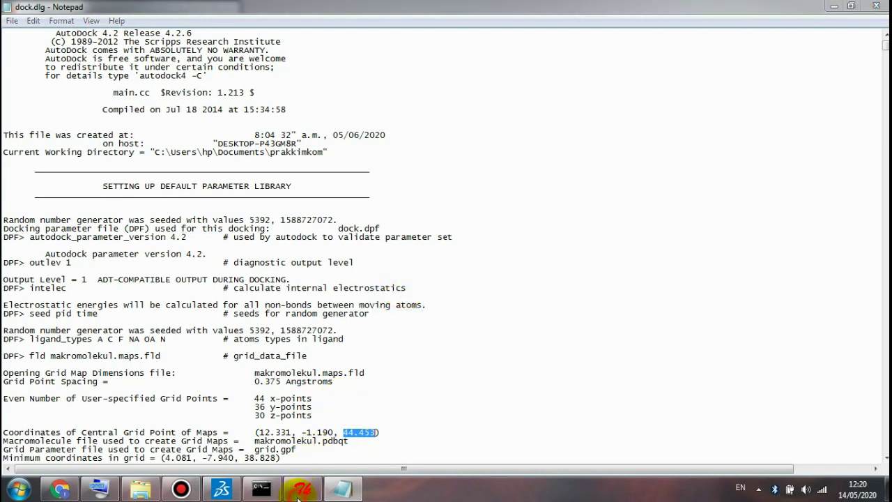
{"action": "left_click", "coordinate": [300, 490]}
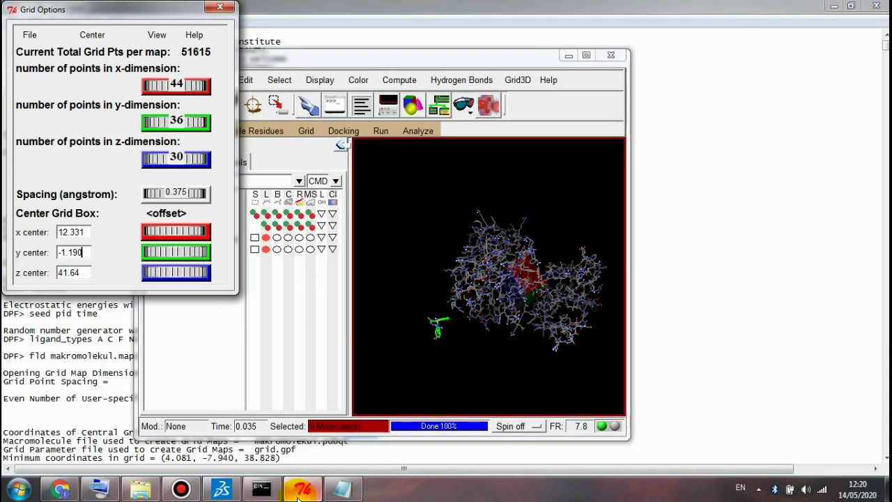
{"action": "triple_click", "coordinate": [85, 271]}
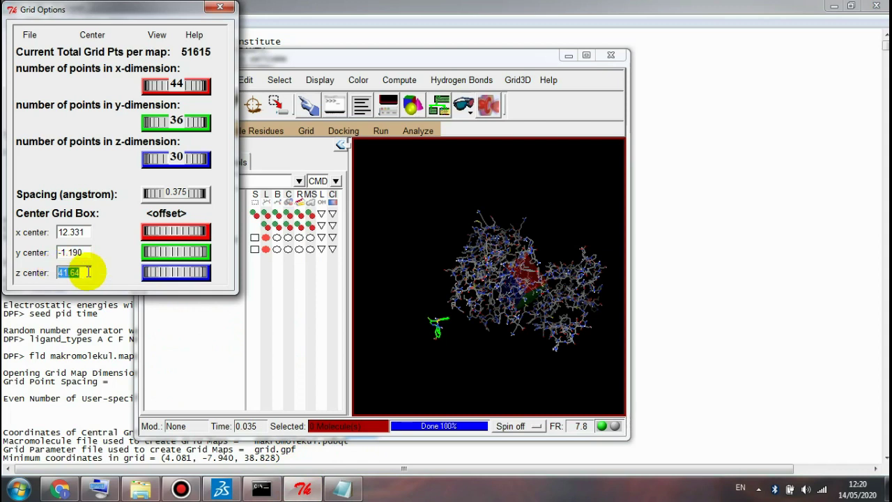
{"action": "type", "text": "44.453"}
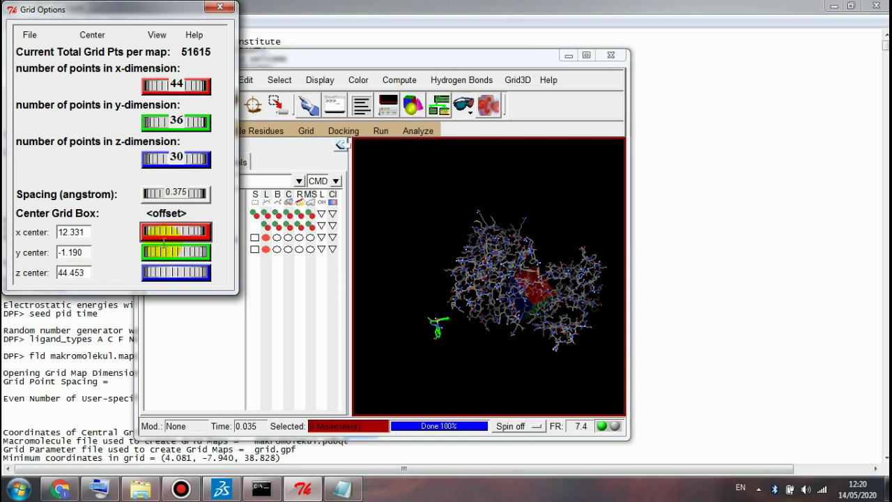
Inspect the grid box around the macromolecule, close the grid options saving the current settings, and minimize the dock.dlg Notepad window.
{"action": "middle_click_drag", "start_coordinate": [502, 315], "coordinate": [486, 288]}
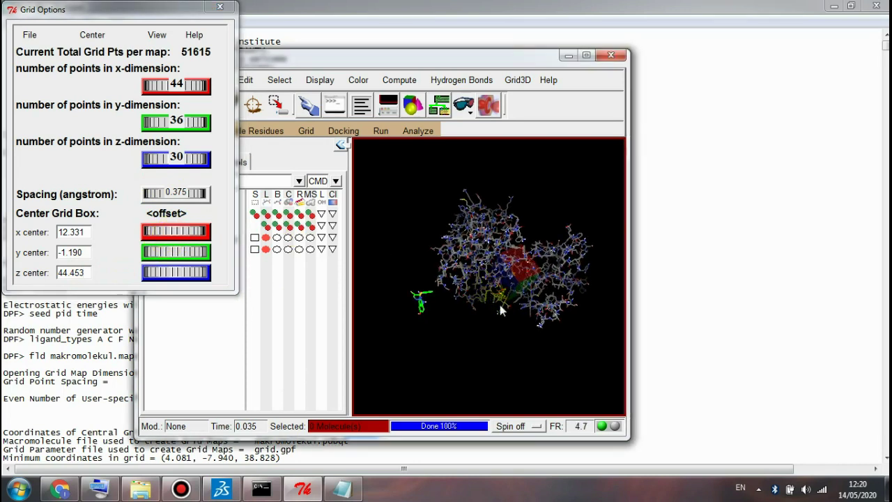
{"action": "left_click", "coordinate": [529, 334]}
{"action": "left_click_drag", "start_coordinate": [525, 325], "coordinate": [483, 290]}
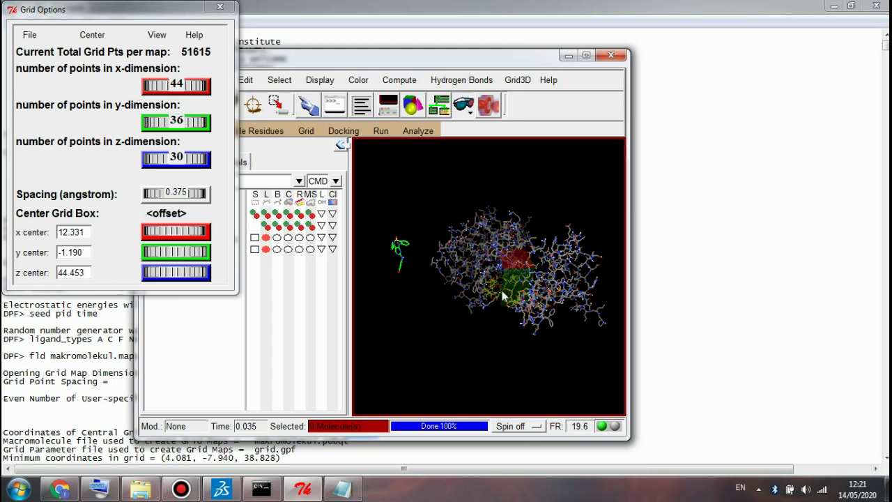
{"action": "left_click_drag", "start_coordinate": [507, 312], "coordinate": [512, 187]}
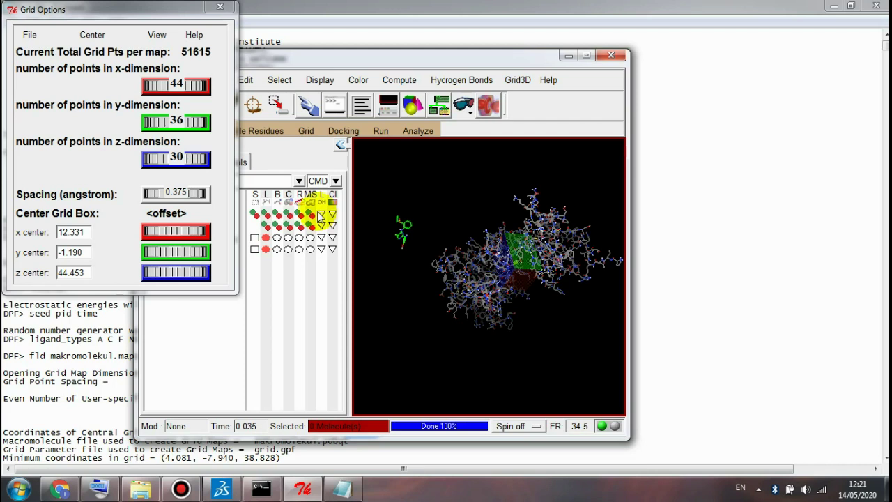
{"action": "left_click", "coordinate": [28, 36]}
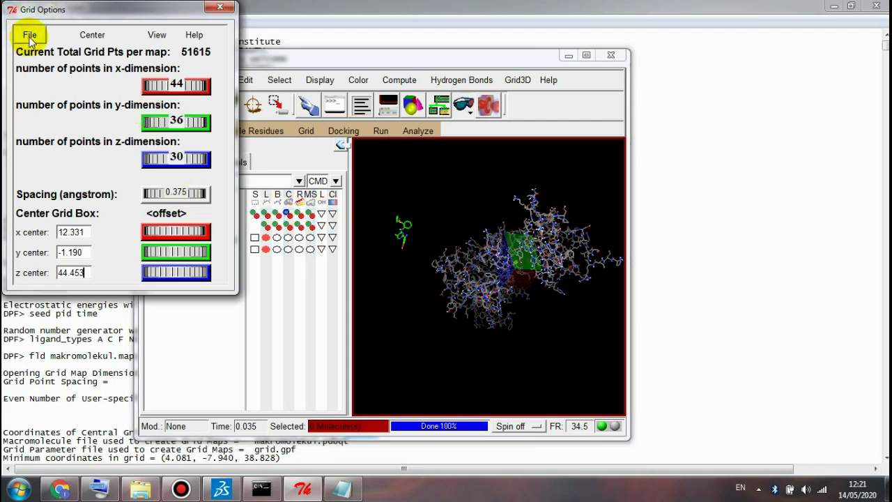
{"action": "left_click", "coordinate": [28, 35]}
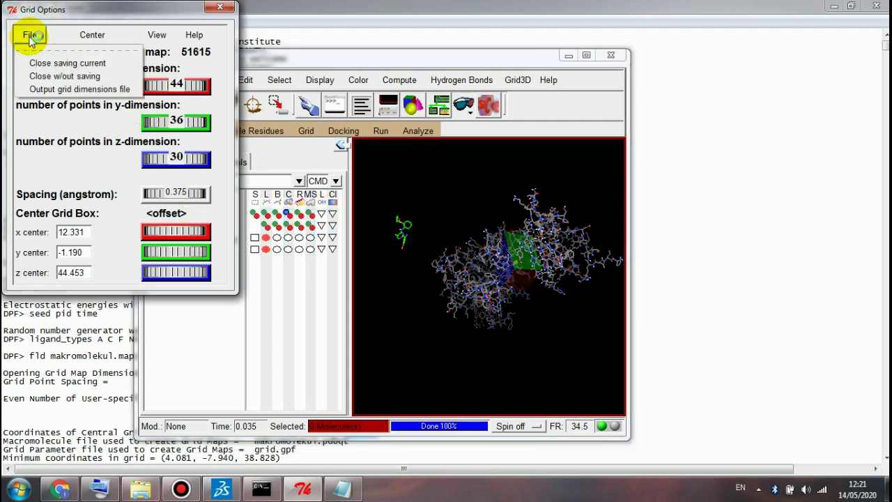
{"action": "left_click", "coordinate": [59, 63]}
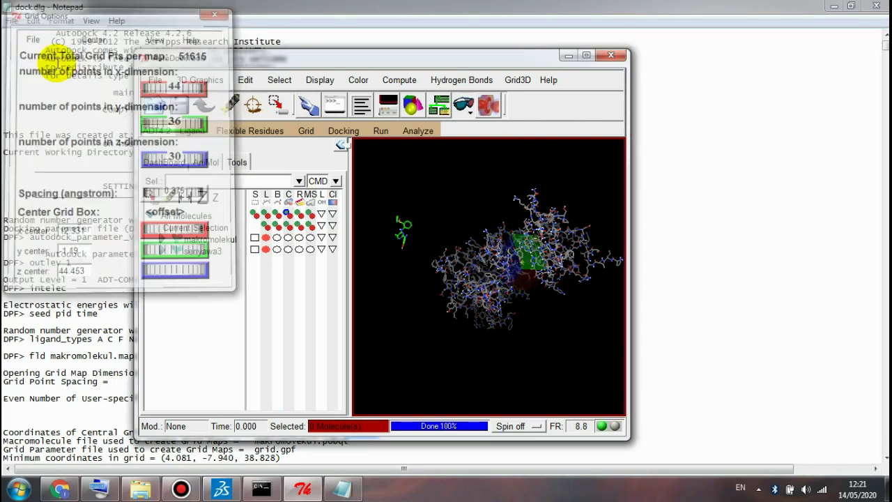
{"action": "left_click", "coordinate": [832, 9]}
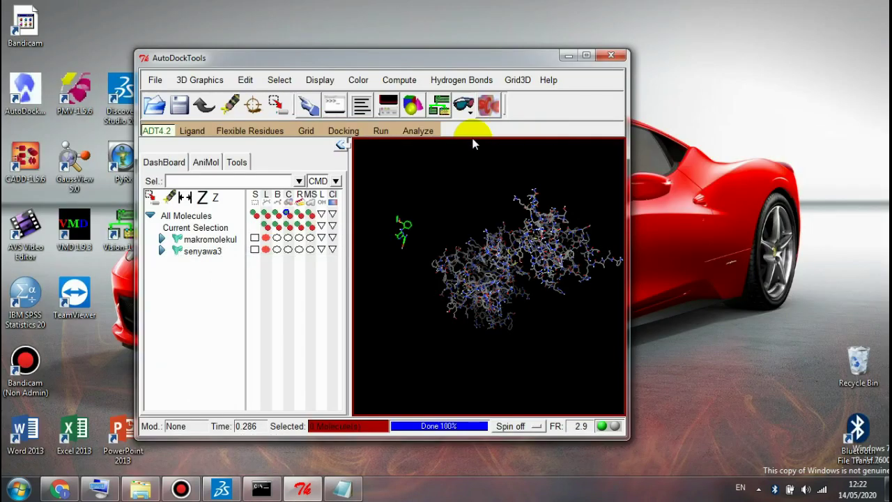
Save the grid parameter file as g.gpf in the docking folder.
{"action": "left_click", "coordinate": [307, 133]}
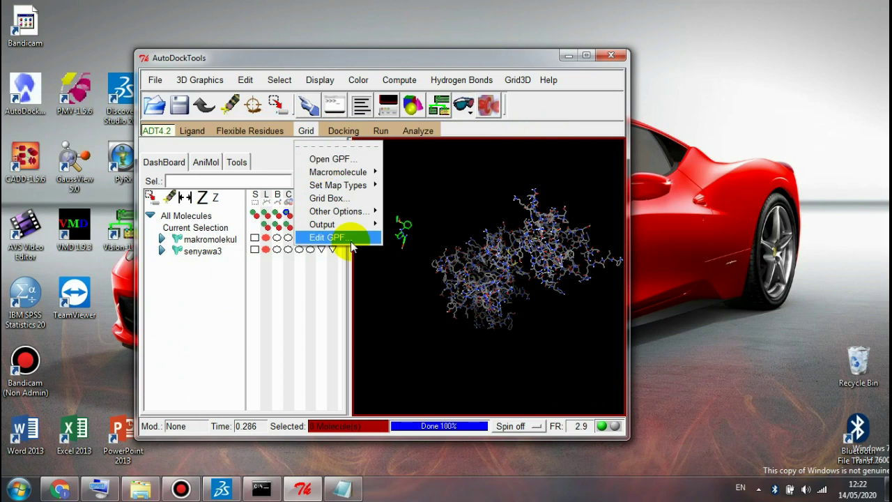
{"action": "mouse_move", "coordinate": [364, 230]}
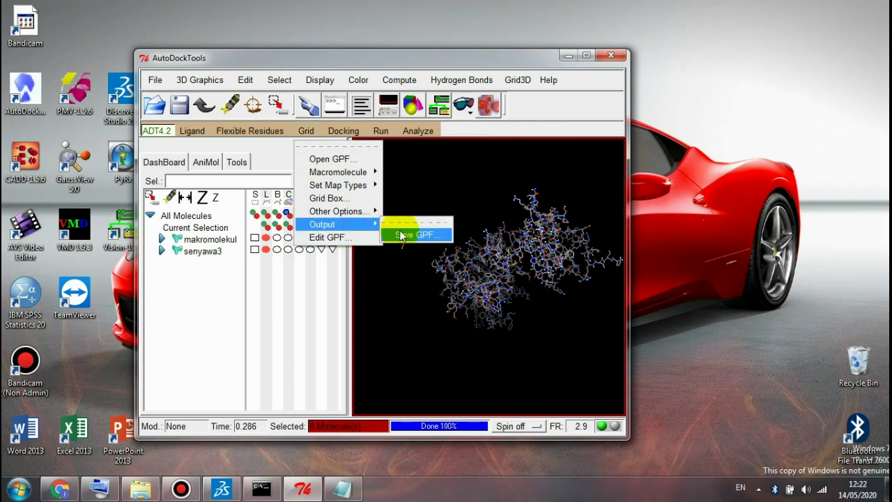
{"action": "left_click", "coordinate": [402, 236]}
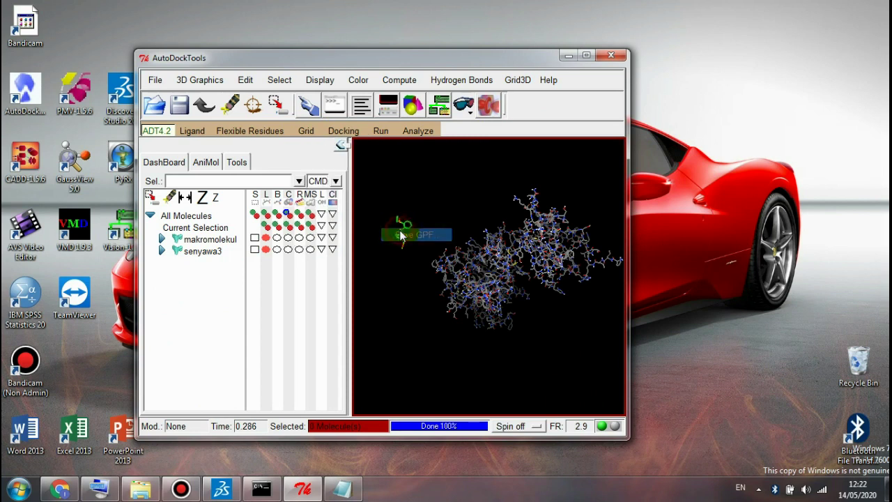
{"action": "left_click", "coordinate": [311, 313]}
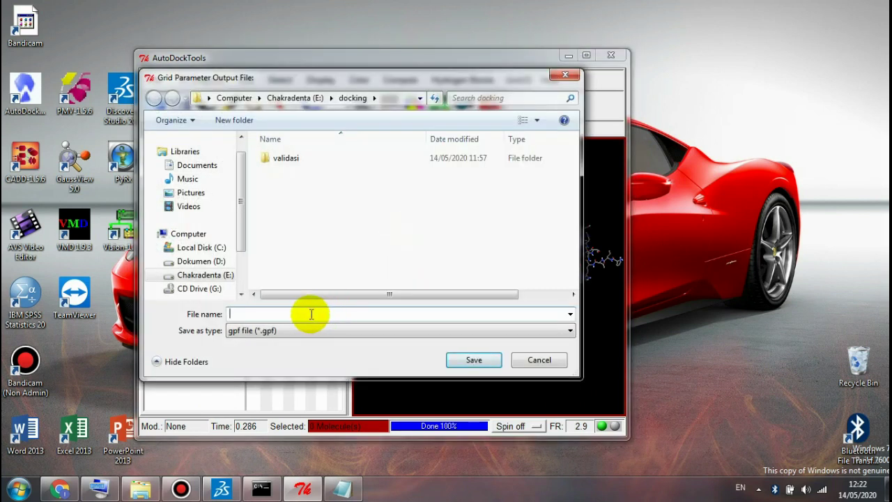
{"action": "type", "text": "g"}
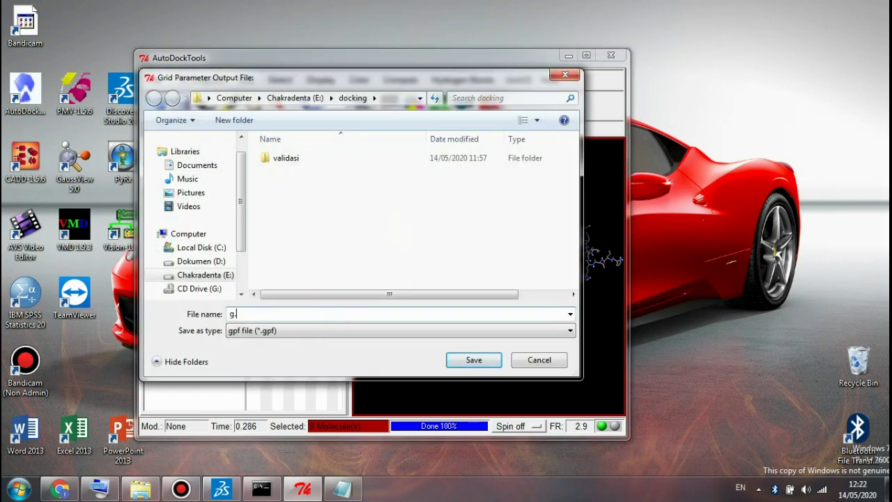
{"action": "type", "text": ".gpf"}
{"action": "key", "text": "Return"}
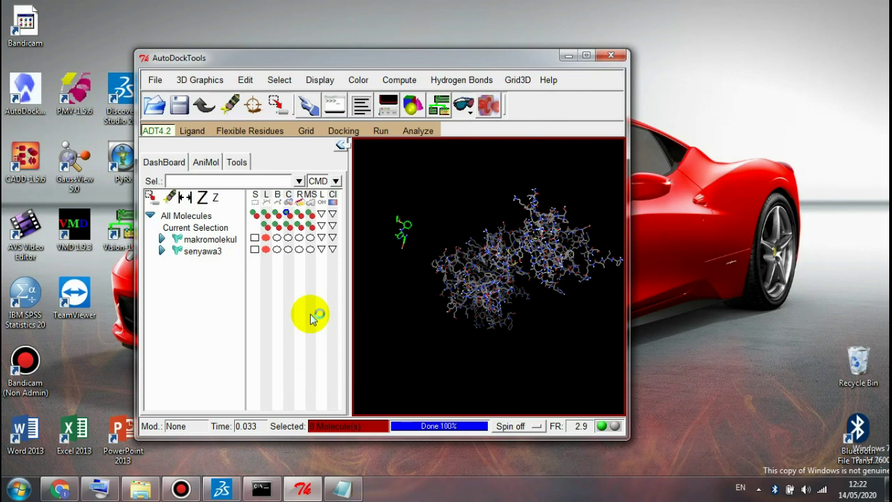
{"action": "left_click", "coordinate": [343, 131]}
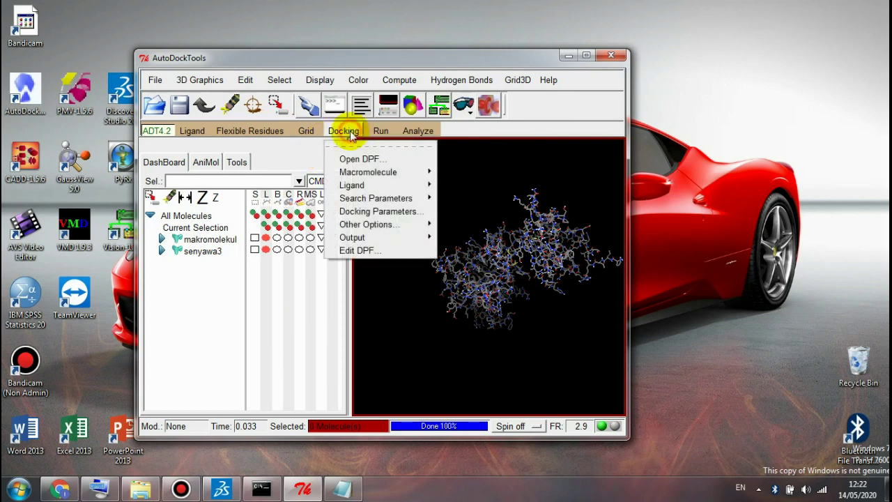
{"action": "mouse_move", "coordinate": [390, 176]}
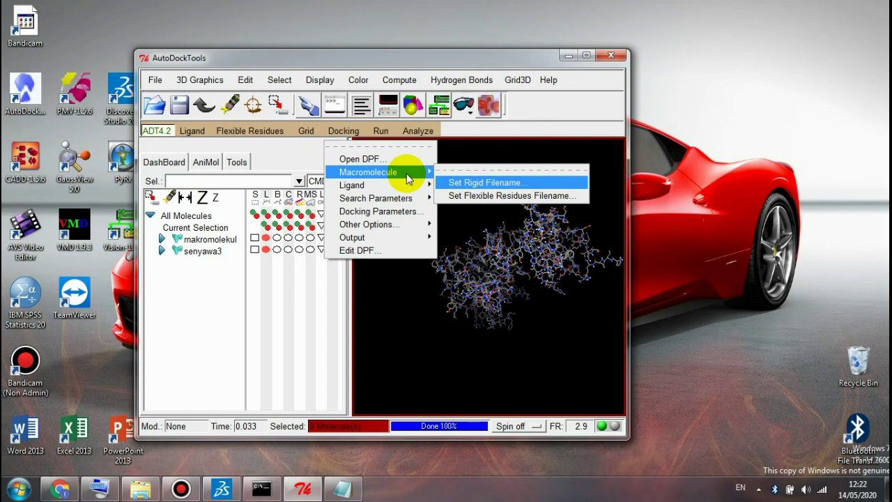
{"action": "left_click", "coordinate": [555, 377]}
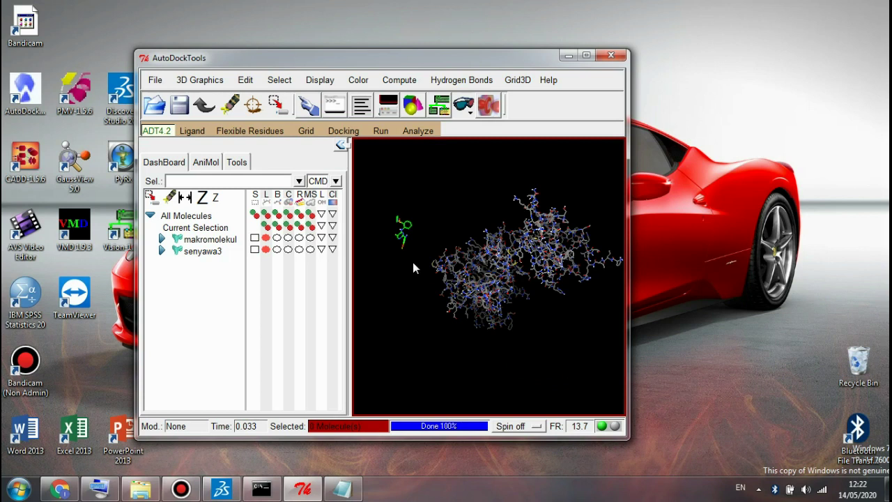
Set makromolekul.pdbqt as the rigid macromolecule file for the docking.
{"action": "left_click", "coordinate": [344, 132]}
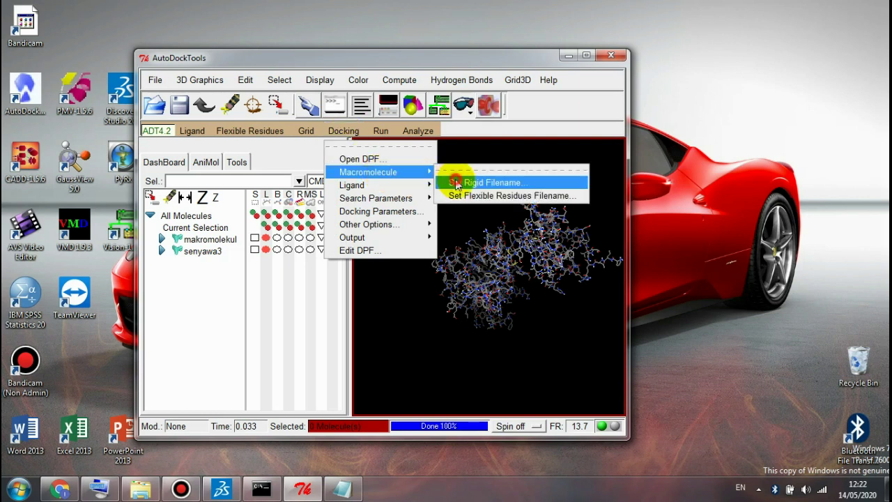
{"action": "left_click", "coordinate": [457, 183]}
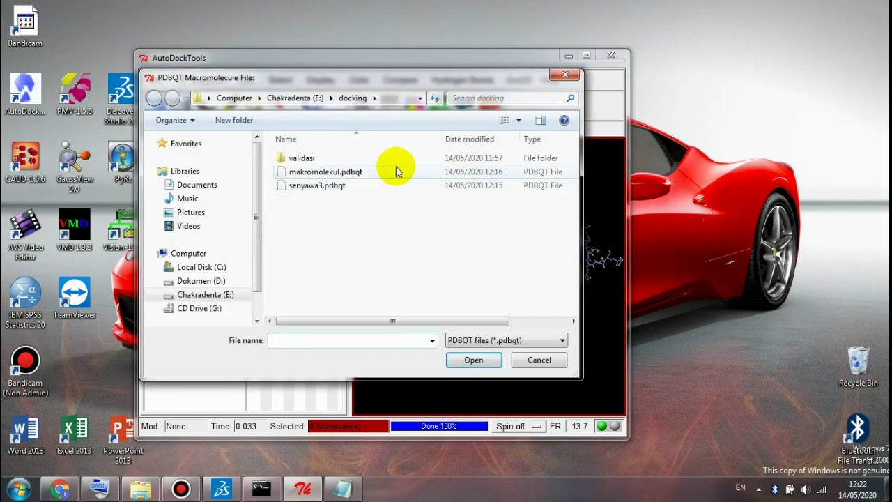
{"action": "double_click", "coordinate": [395, 171]}
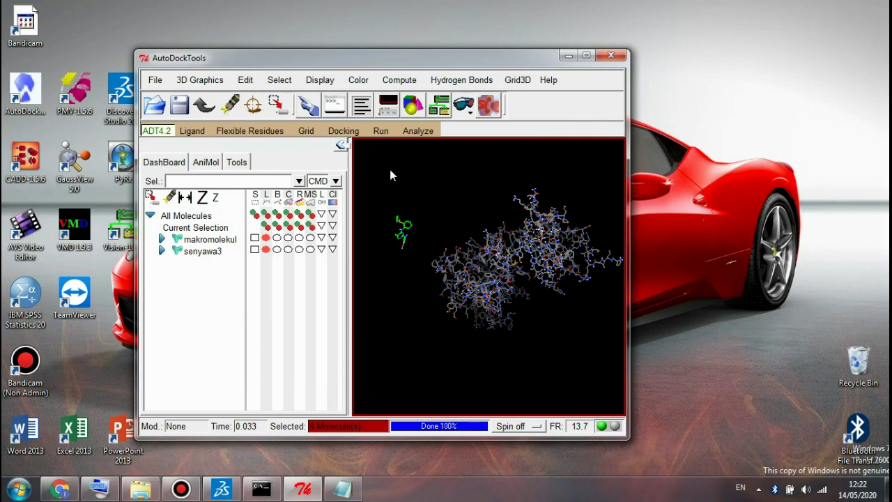
Choose senyawa3 as the docking ligand and accept its default ligand parameters.
{"action": "left_click", "coordinate": [342, 132]}
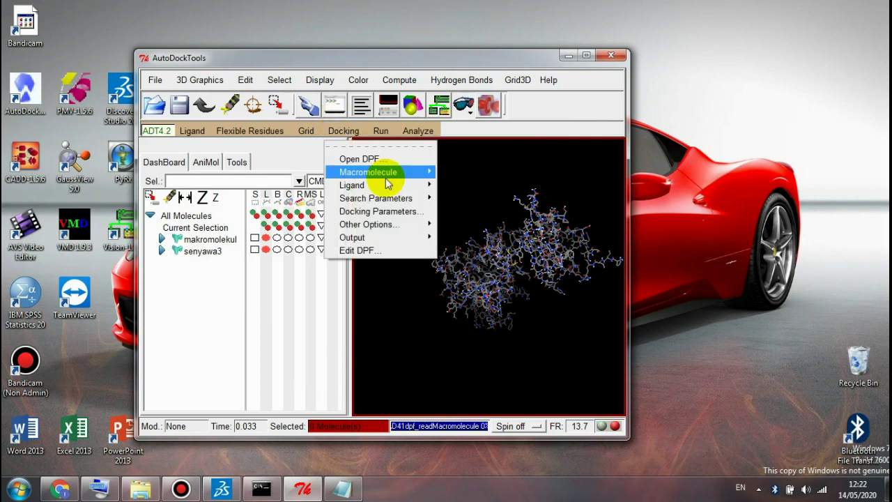
{"action": "mouse_move", "coordinate": [396, 185]}
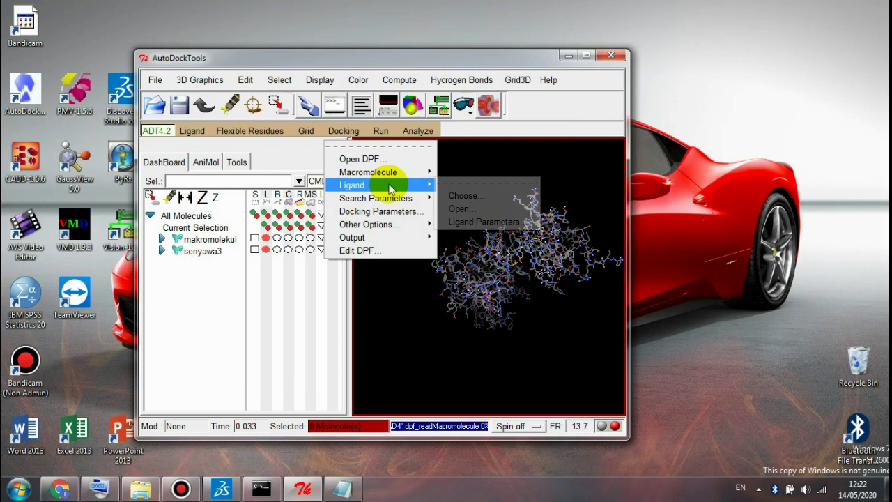
{"action": "left_click", "coordinate": [458, 195]}
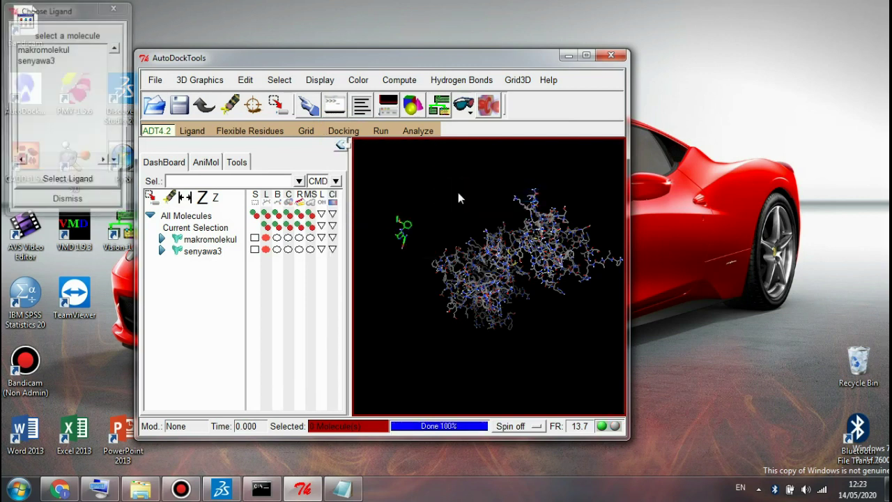
{"action": "double_click", "coordinate": [36, 61]}
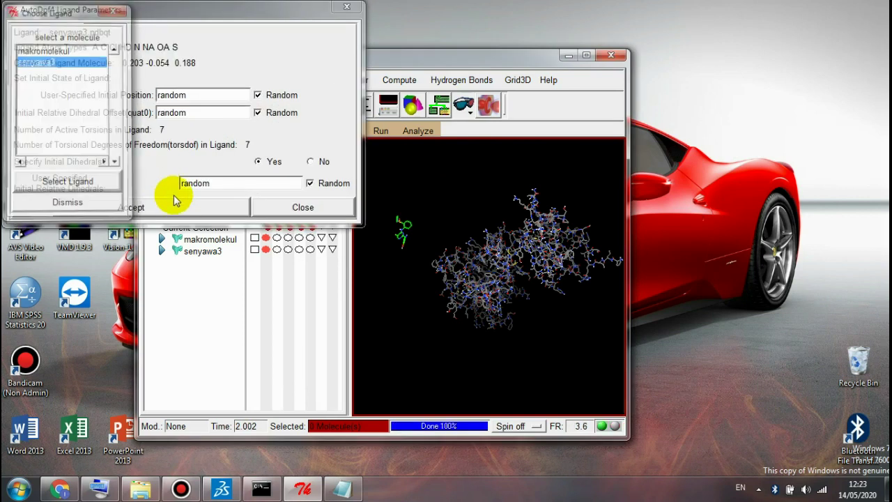
{"action": "left_click", "coordinate": [188, 207]}
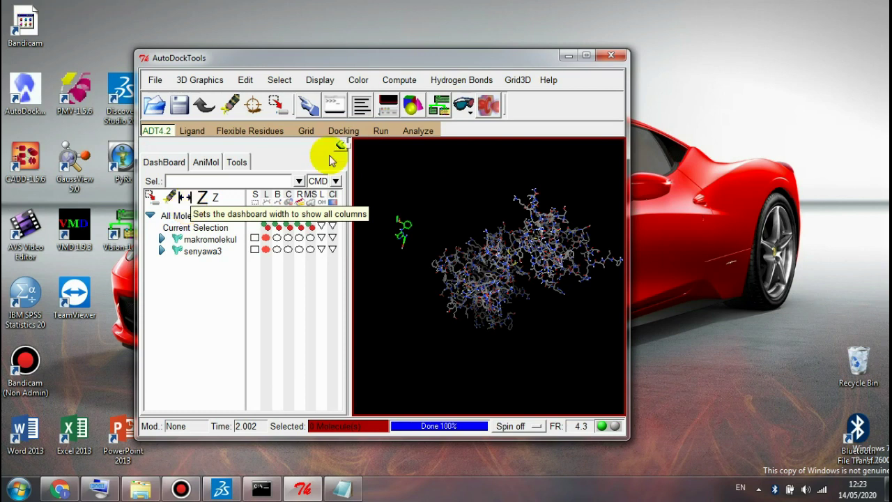
Accept the default genetic algorithm search parameters, keeping 10 GA runs and the medium maximum number of evals.
{"action": "left_click", "coordinate": [342, 132]}
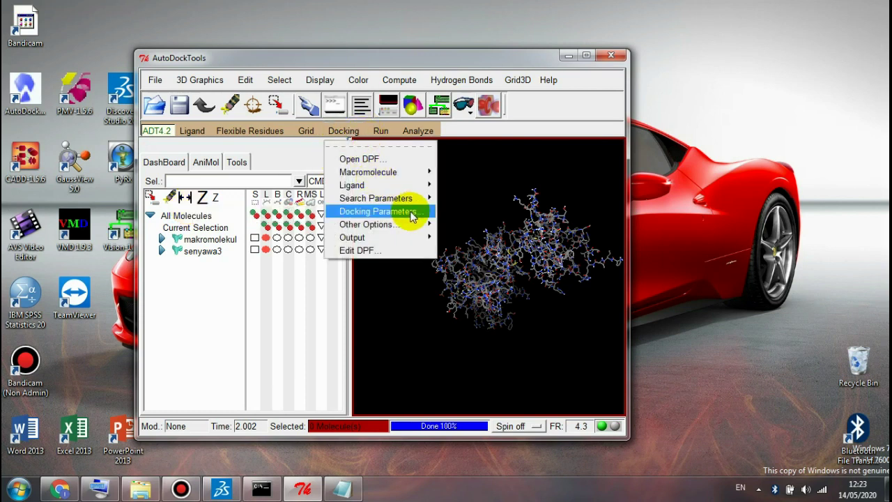
{"action": "mouse_move", "coordinate": [408, 199]}
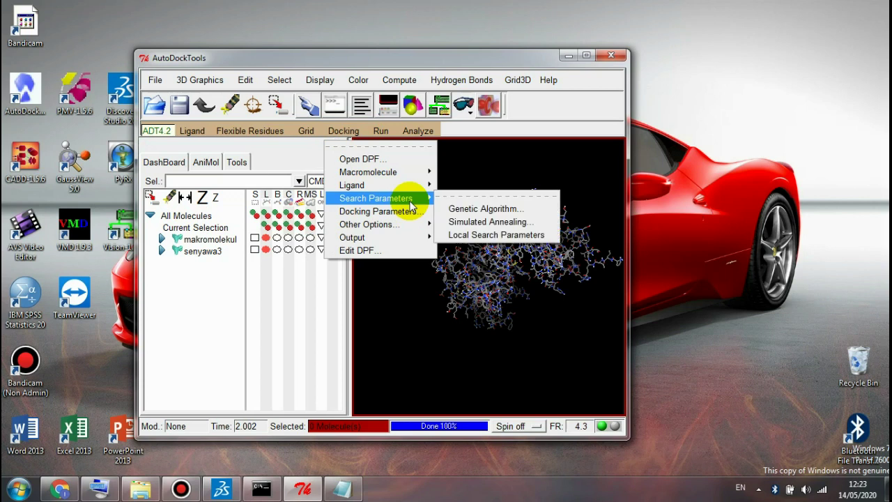
{"action": "left_click", "coordinate": [462, 208]}
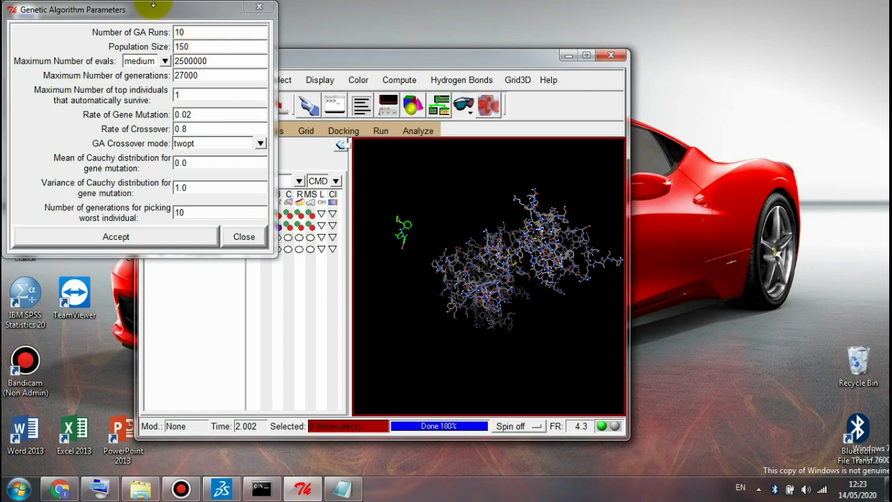
{"action": "left_click_drag", "start_coordinate": [163, 13], "coordinate": [266, 73]}
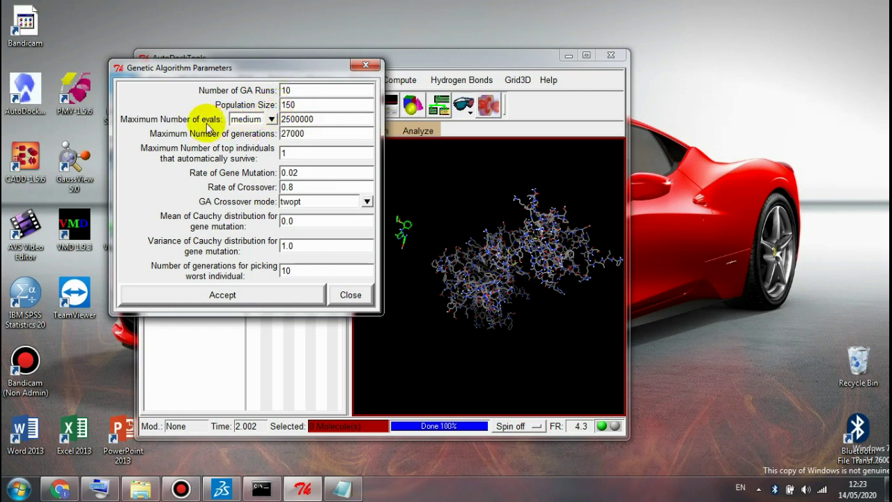
{"action": "left_click", "coordinate": [270, 120]}
{"action": "left_click", "coordinate": [271, 120]}
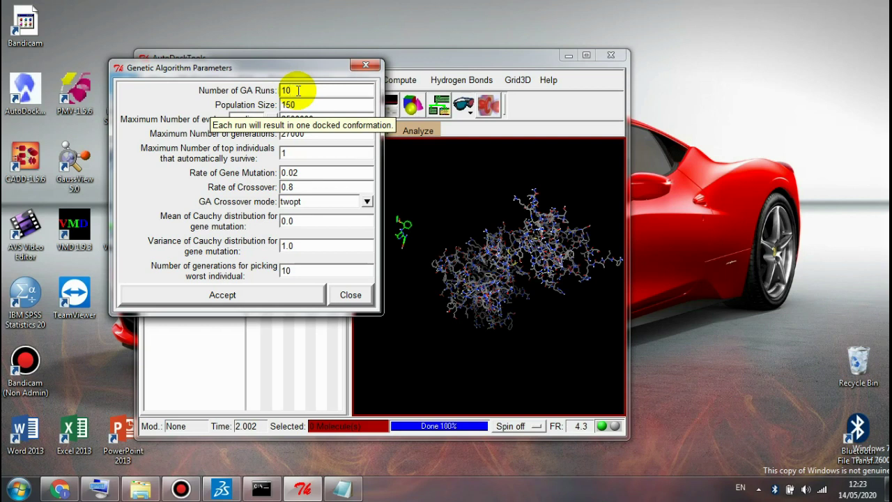
{"action": "left_click", "coordinate": [272, 119]}
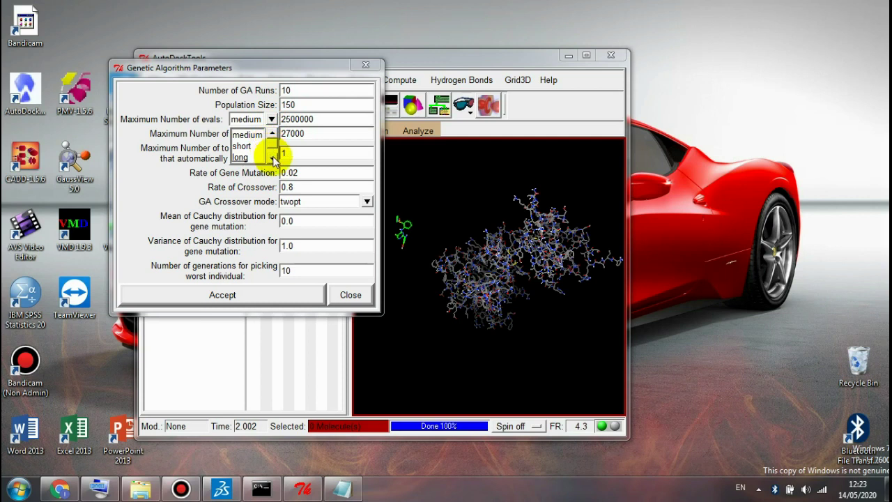
{"action": "scroll", "coordinate": [278, 148], "scroll_direction": "down", "scroll_amount": 1}
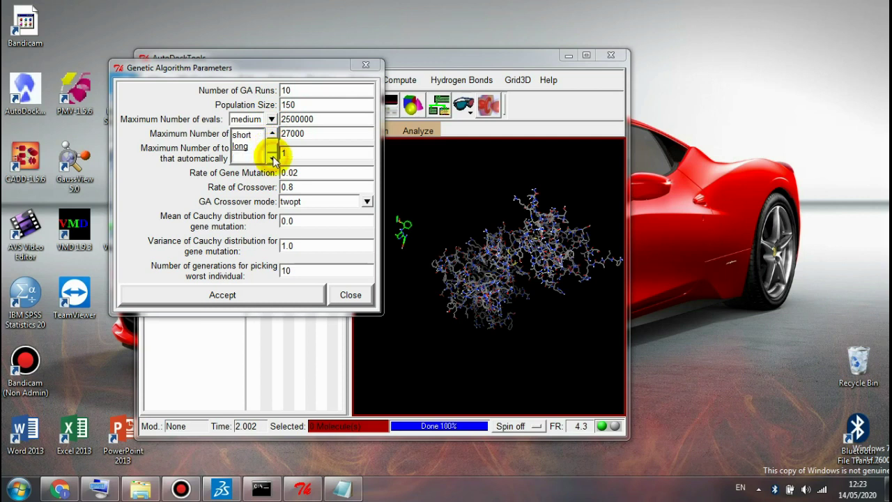
{"action": "left_click", "coordinate": [176, 103]}
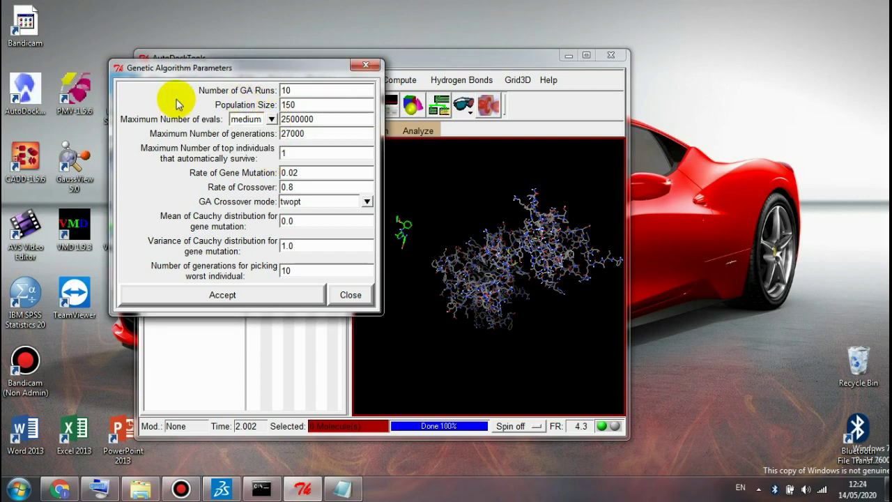
{"action": "left_click", "coordinate": [272, 119]}
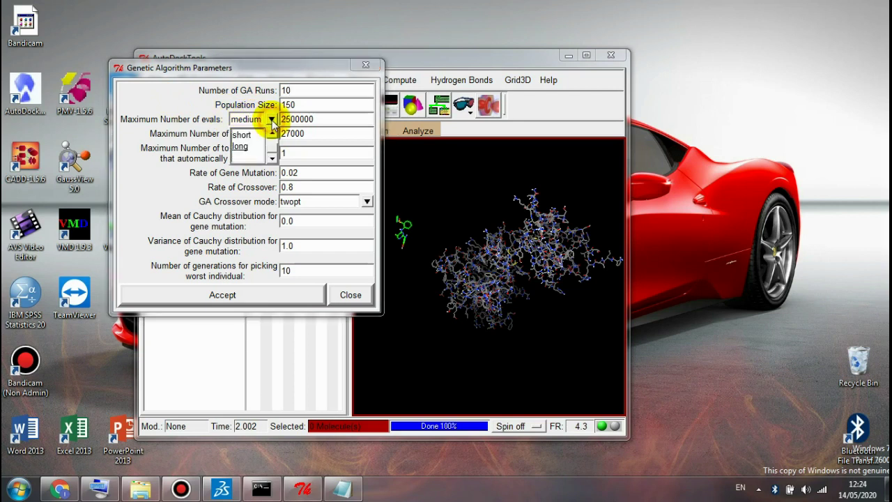
{"action": "left_click", "coordinate": [272, 122]}
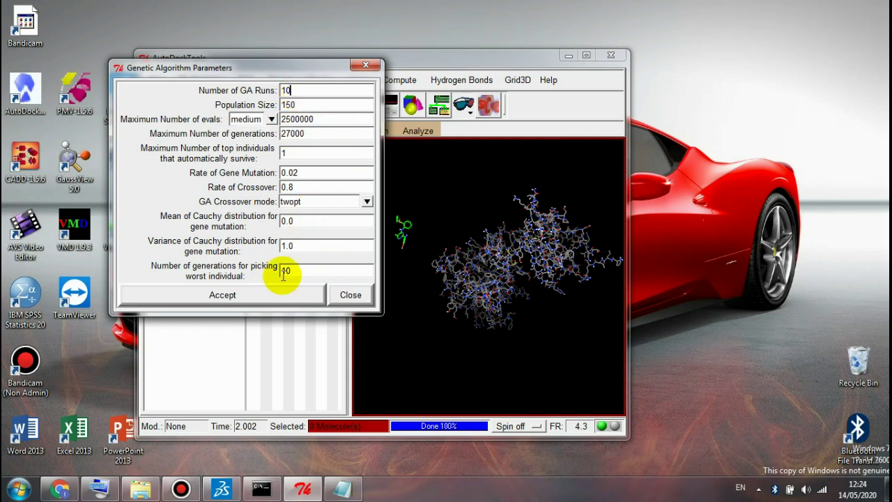
{"action": "left_click", "coordinate": [240, 296]}
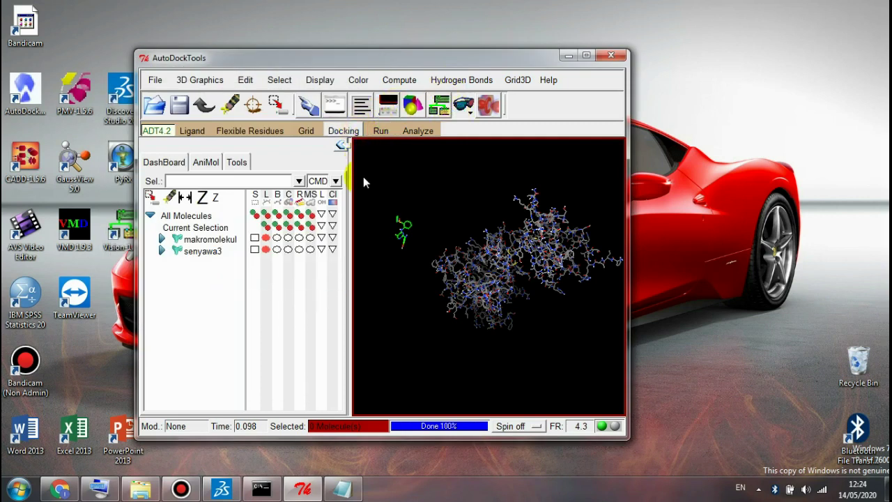
Output the docking parameters as a Lamarckian GA (4.2) file named d.dpf in the docking folder.
{"action": "left_click", "coordinate": [345, 131]}
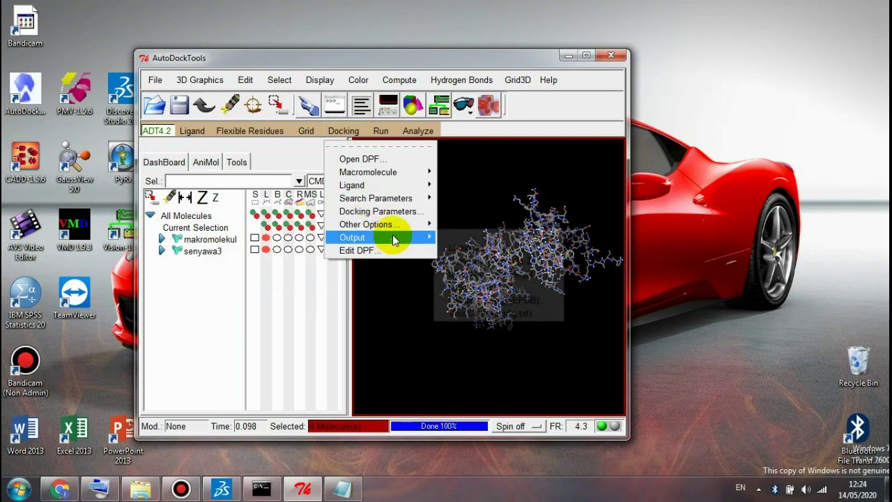
{"action": "mouse_move", "coordinate": [417, 237]}
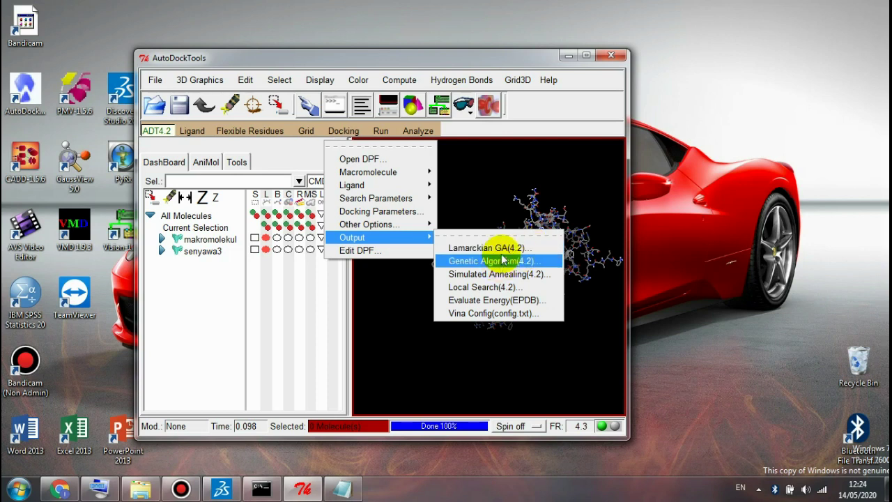
{"action": "left_click", "coordinate": [514, 248]}
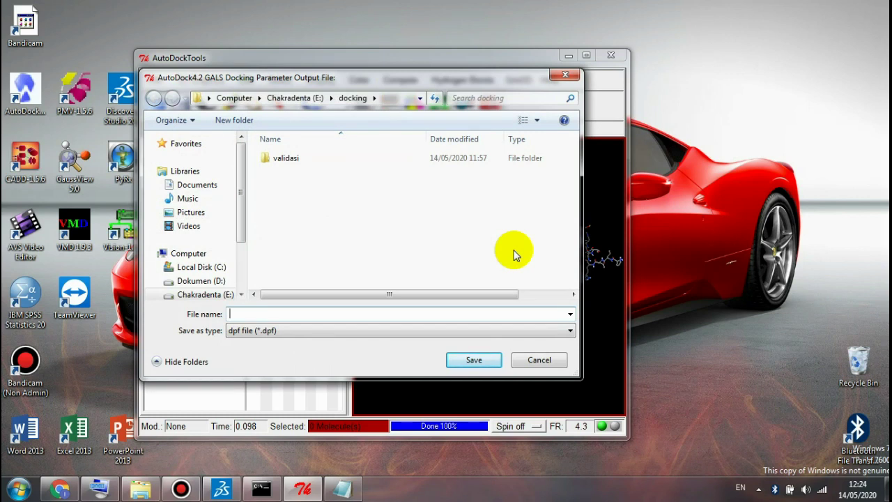
{"action": "type", "text": "d.d"}
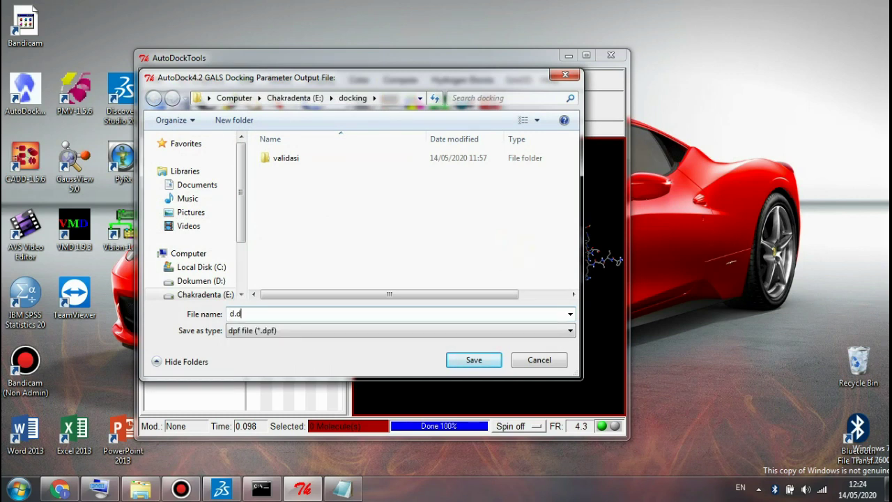
{"action": "type", "text": "pf"}
{"action": "key", "text": "Return"}
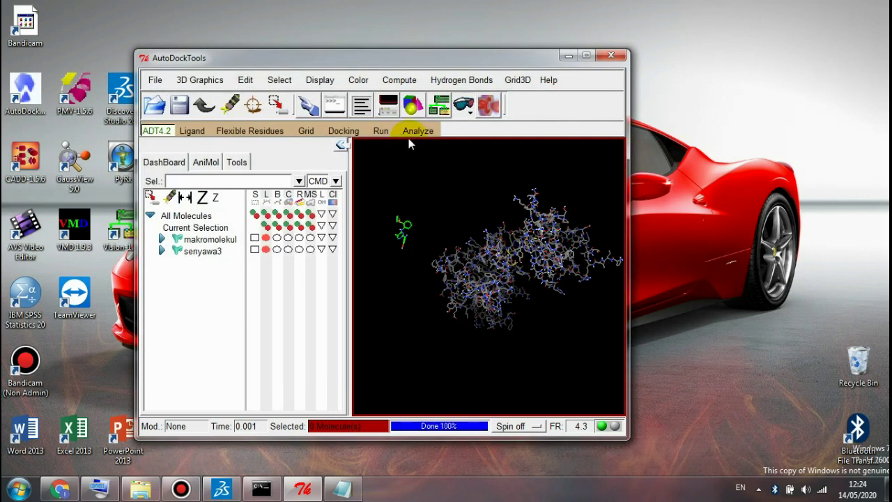
Set up an AutoGrid run that uses autogrid4.exe as the program and g.gpf as the parameter file from the docking folder.
{"action": "left_click", "coordinate": [381, 131]}
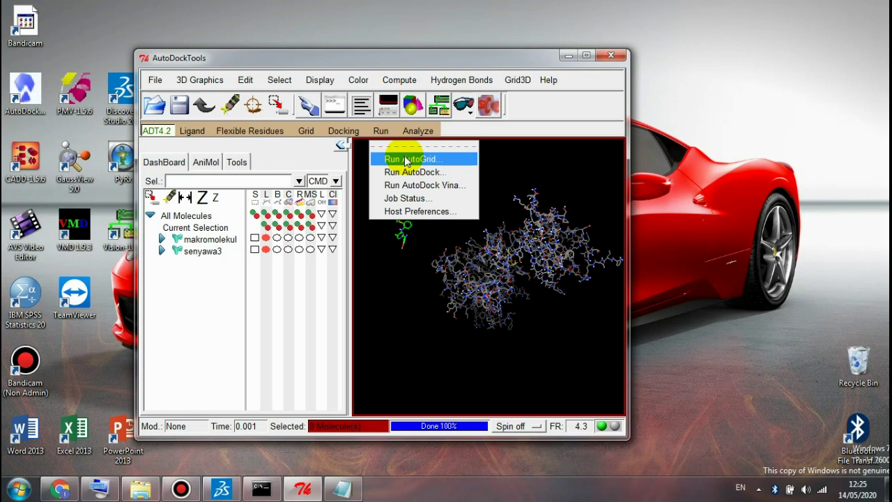
{"action": "left_click", "coordinate": [435, 159]}
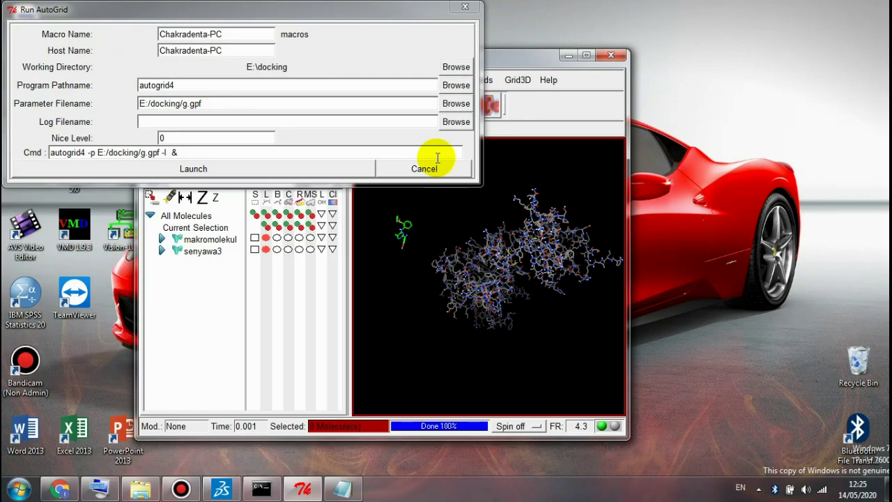
{"action": "left_click", "coordinate": [457, 85]}
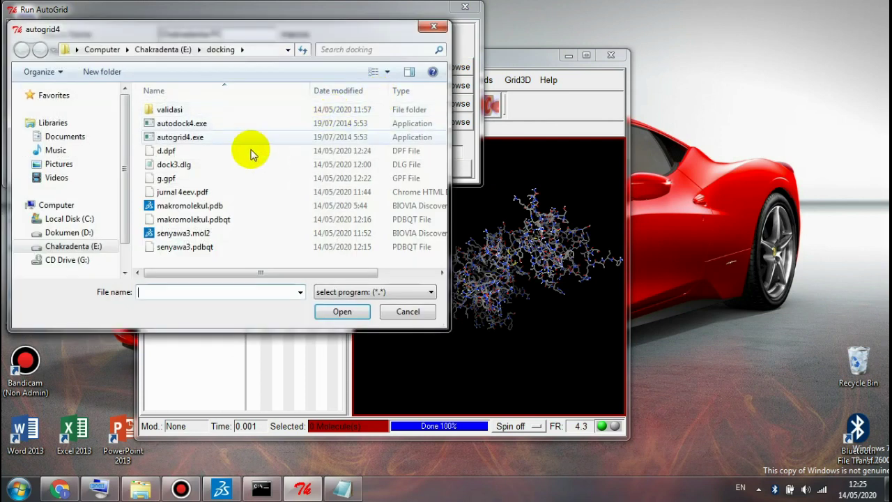
{"action": "double_click", "coordinate": [224, 139]}
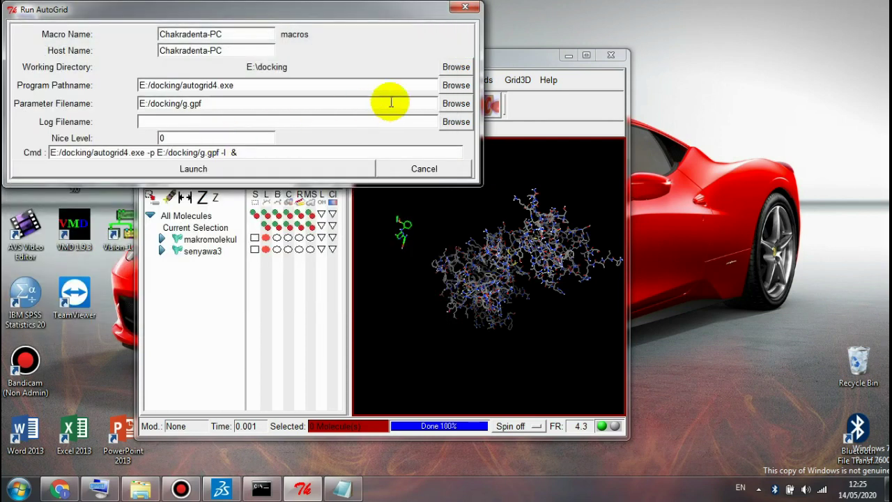
{"action": "left_click", "coordinate": [456, 103]}
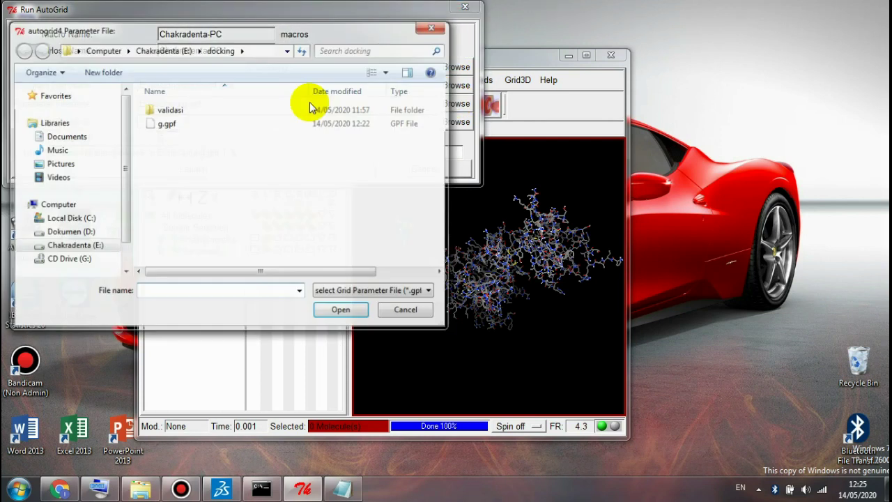
{"action": "double_click", "coordinate": [255, 124]}
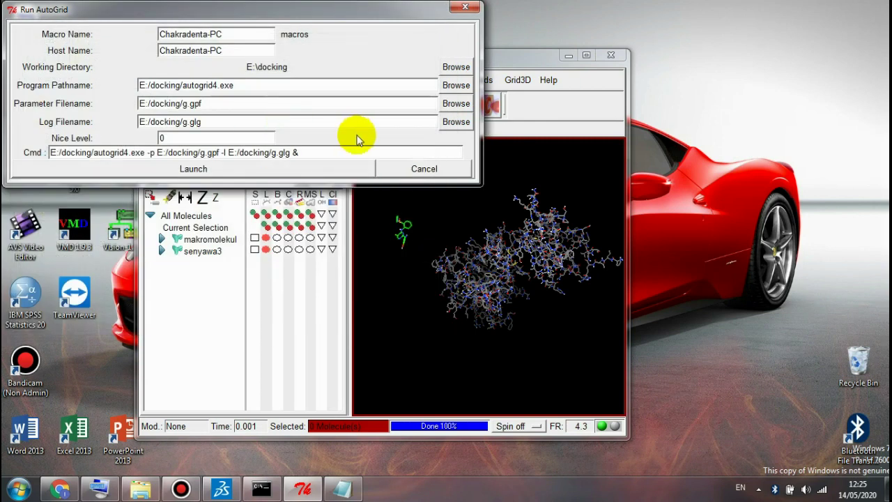
Remove the E:/docking/ path before g.gpf and g.glg in the AutoGrid command and launch the run.
{"action": "left_click", "coordinate": [272, 152]}
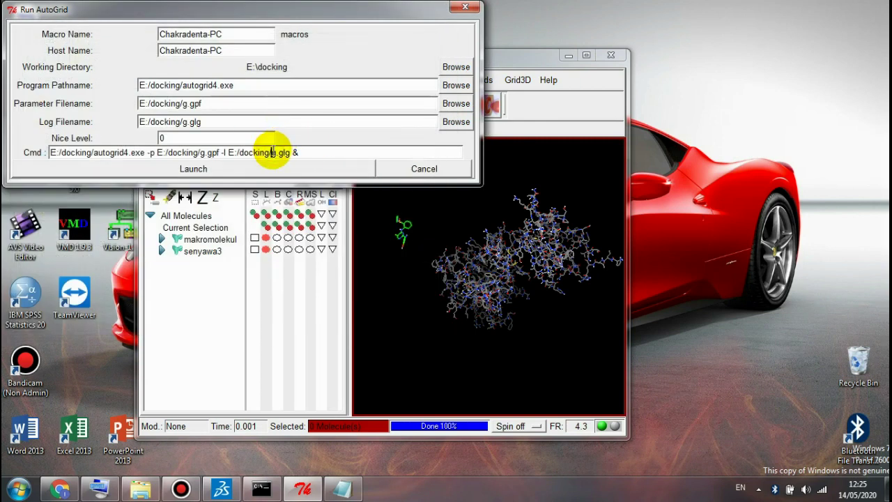
{"action": "key", "text": "BackSpace"}
{"action": "key", "text": "BackSpace"}
{"action": "key", "text": "BackSpace"}
{"action": "key", "text": "BackSpace"}
{"action": "key", "text": "BackSpace"}
{"action": "key", "text": "BackSpace"}
{"action": "key", "text": "BackSpace"}
{"action": "key", "text": "BackSpace"}
{"action": "key", "text": "BackSpace"}
{"action": "key", "text": "BackSpace"}
{"action": "key", "text": "BackSpace"}
{"action": "key", "text": "Left"}
{"action": "key", "text": "Left"}
{"action": "key", "text": "Left"}
{"action": "key", "text": "Left"}
{"action": "key", "text": "Left"}
{"action": "key", "text": "Left"}
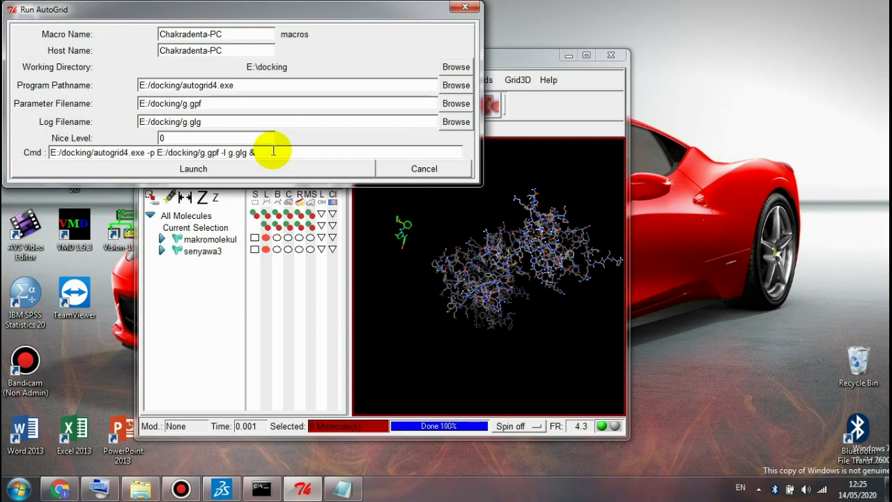
{"action": "key", "text": "BackSpace"}
{"action": "key", "text": "BackSpace"}
{"action": "key", "text": "BackSpace"}
{"action": "key", "text": "BackSpace"}
{"action": "key", "text": "BackSpace"}
{"action": "key", "text": "BackSpace"}
{"action": "key", "text": "BackSpace"}
{"action": "key", "text": "BackSpace"}
{"action": "key", "text": "BackSpace"}
{"action": "key", "text": "BackSpace"}
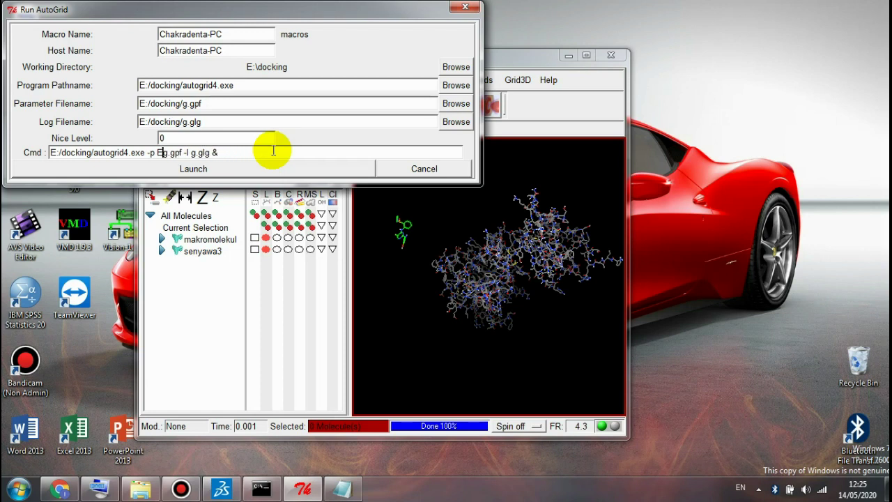
{"action": "key", "text": "BackSpace"}
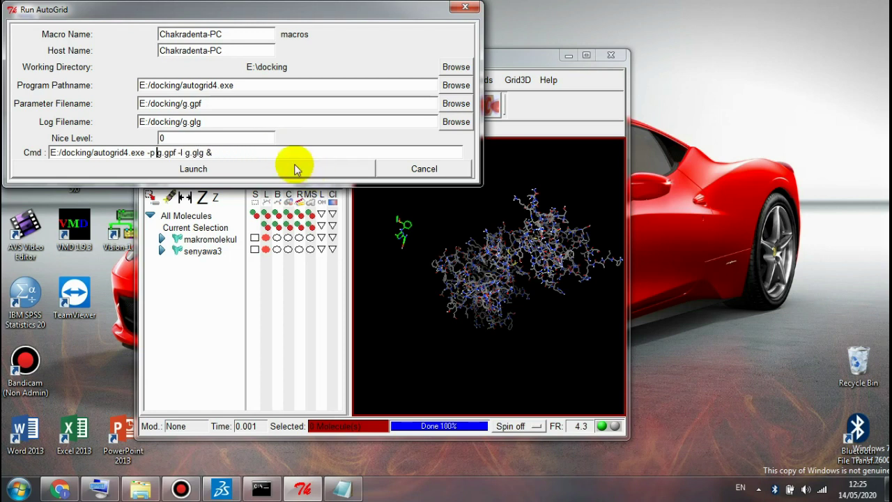
{"action": "left_click", "coordinate": [278, 168]}
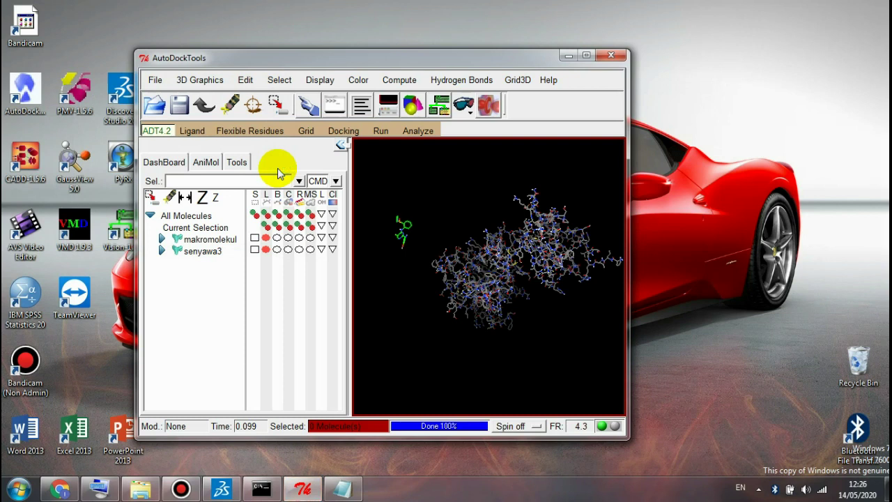
Set up an AutoDock run that uses autodock4.exe as the program and d.dpf as the parameter file from the docking folder.
{"action": "left_click", "coordinate": [384, 133]}
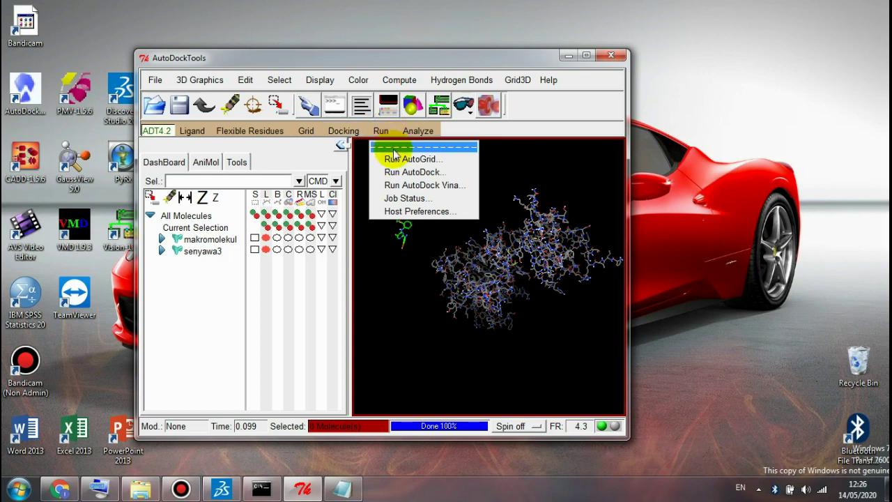
{"action": "left_click", "coordinate": [411, 172]}
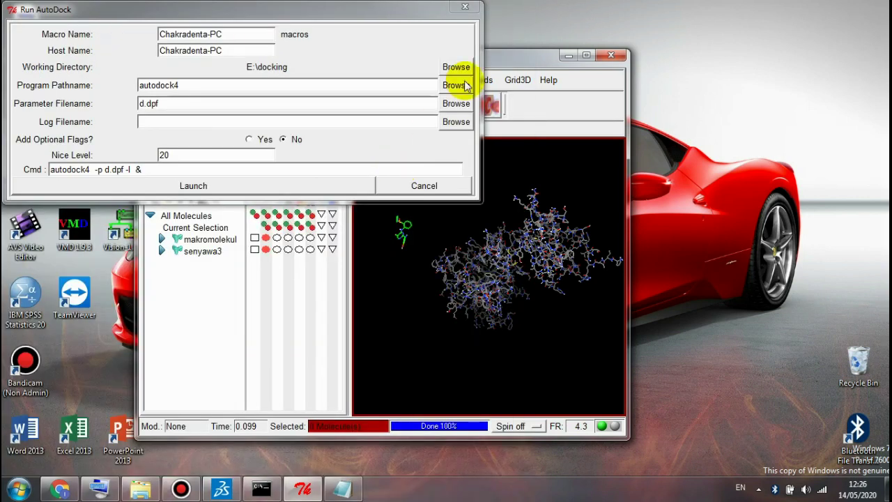
{"action": "left_click", "coordinate": [465, 85]}
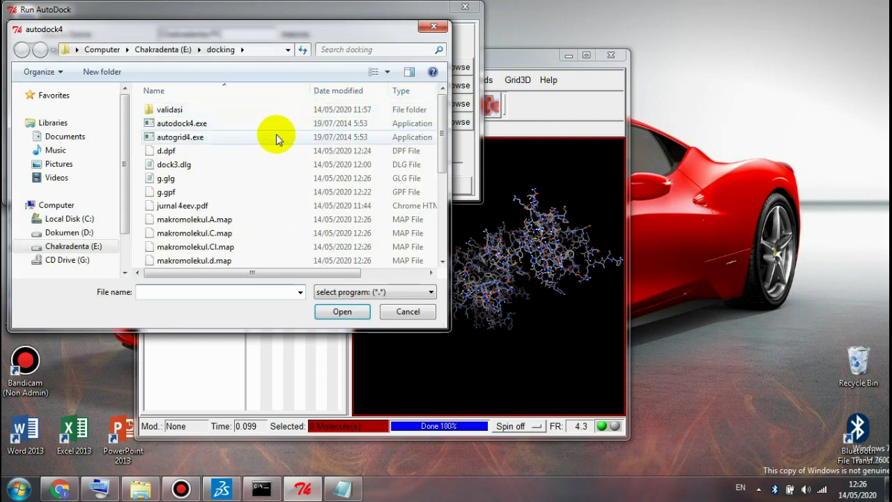
{"action": "double_click", "coordinate": [219, 123]}
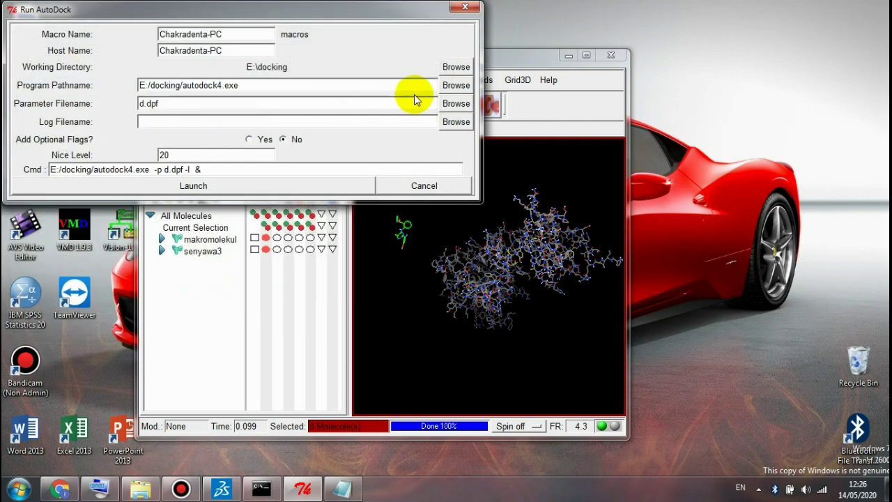
{"action": "left_click", "coordinate": [457, 103]}
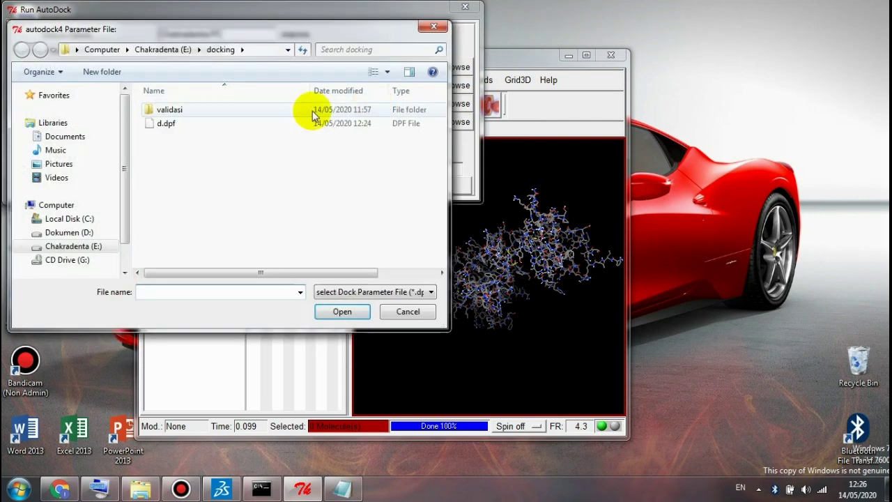
{"action": "double_click", "coordinate": [286, 124]}
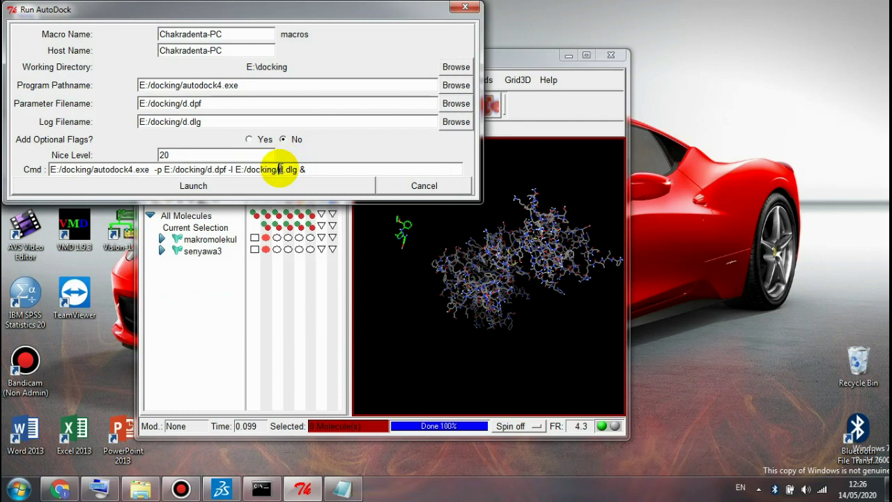
Remove the E:/docking/ path before d.dpf and d.dlg in the AutoDock command, and cancel the dialog without launching.
{"action": "left_click", "coordinate": [280, 169]}
{"action": "key", "text": "BackSpace"}
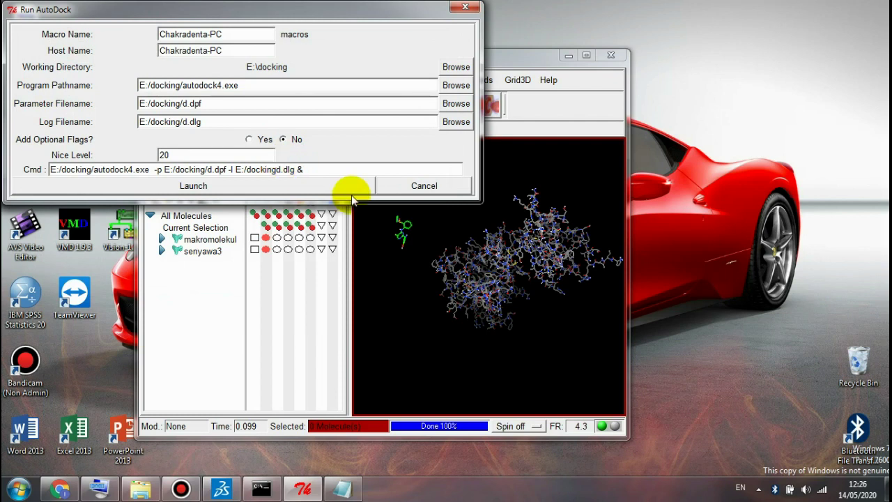
{"action": "key", "text": "BackSpace"}
{"action": "key", "text": "BackSpace"}
{"action": "key", "text": "BackSpace"}
{"action": "key", "text": "BackSpace"}
{"action": "key", "text": "BackSpace"}
{"action": "key", "text": "BackSpace"}
{"action": "key", "text": "BackSpace"}
{"action": "key", "text": "BackSpace"}
{"action": "key", "text": "BackSpace"}
{"action": "key", "text": "BackSpace"}
{"action": "key", "text": "Left"}
{"action": "key", "text": "Left"}
{"action": "key", "text": "Left"}
{"action": "key", "text": "Left"}
{"action": "key", "text": "Left"}
{"action": "key", "text": "Left"}
{"action": "key", "text": "BackSpace"}
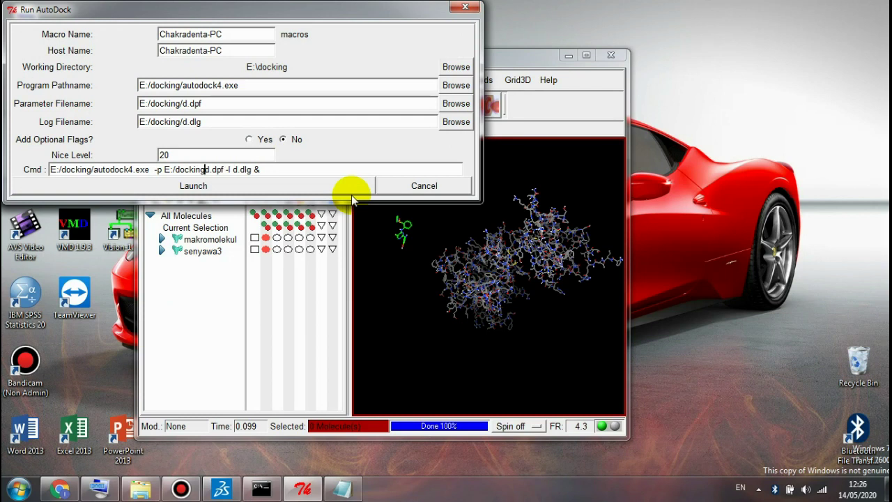
{"action": "key", "text": "BackSpace"}
{"action": "key", "text": "BackSpace"}
{"action": "key", "text": "BackSpace"}
{"action": "key", "text": "BackSpace"}
{"action": "key", "text": "BackSpace"}
{"action": "key", "text": "BackSpace"}
{"action": "key", "text": "BackSpace"}
{"action": "key", "text": "BackSpace"}
{"action": "key", "text": "BackSpace"}
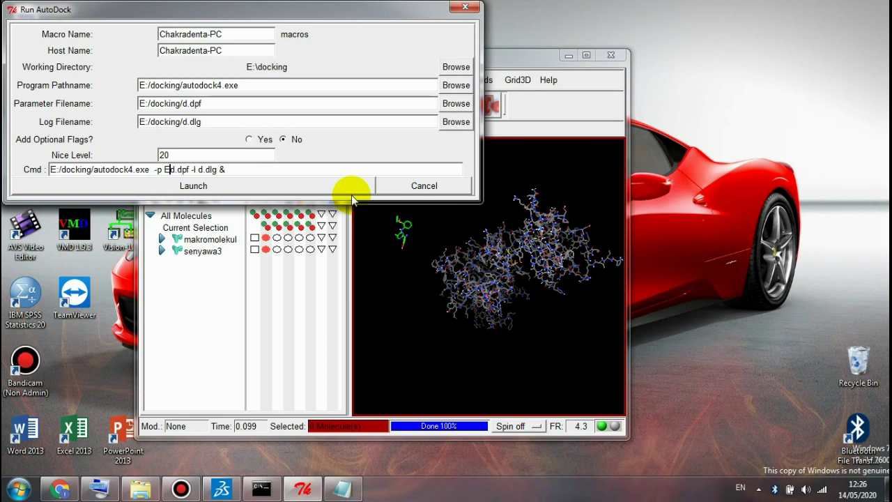
{"action": "key", "text": "BackSpace"}
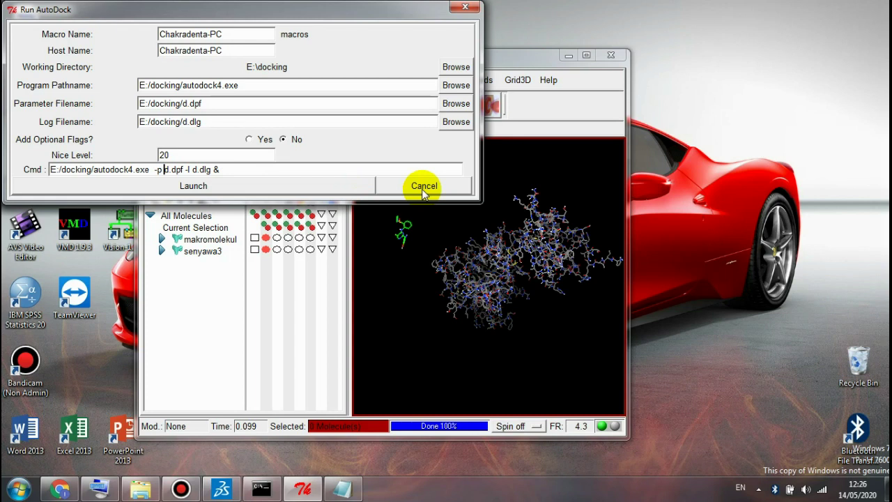
{"action": "left_click", "coordinate": [423, 193]}
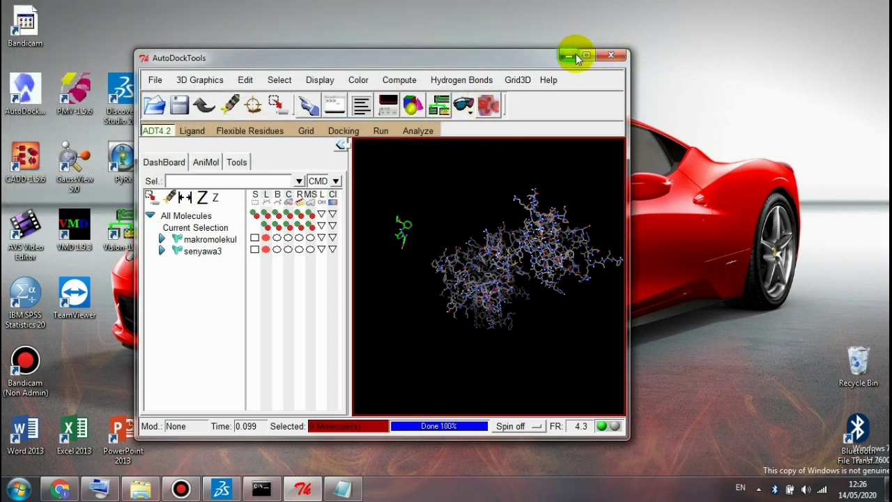
Switch to Windows Explorer and go up from the validasi folder to the docking folder.
{"action": "left_click", "coordinate": [419, 131]}
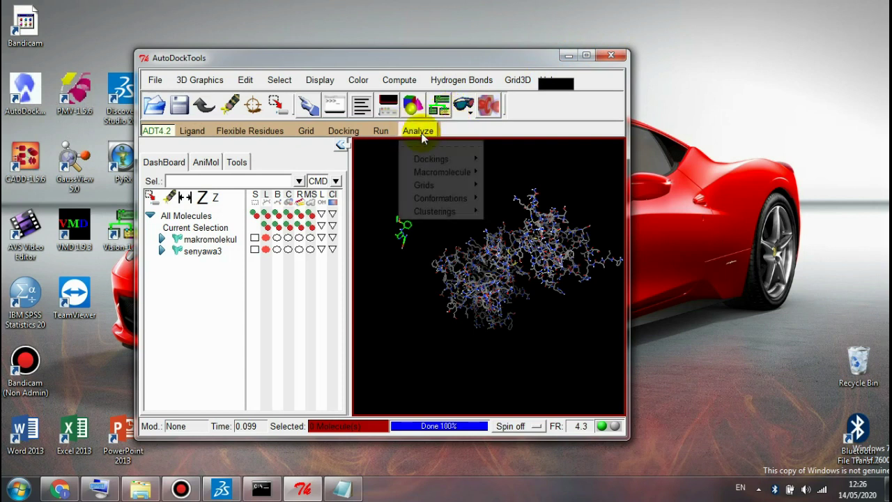
{"action": "left_click", "coordinate": [140, 490]}
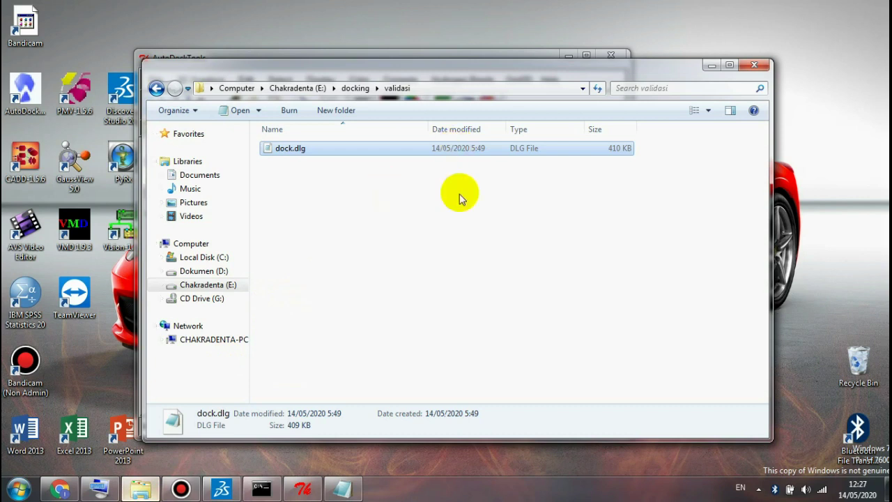
{"action": "left_click", "coordinate": [447, 211]}
{"action": "key", "text": "BackSpace"}
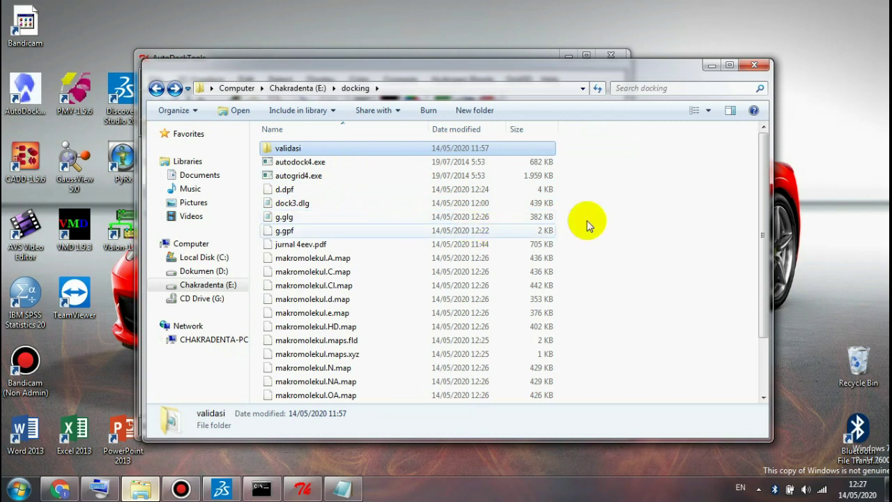
Open the docking log dock3.dlg from the docking folder in Notepad and maximize its window.
{"action": "left_click", "coordinate": [303, 490]}
{"action": "left_click", "coordinate": [421, 132]}
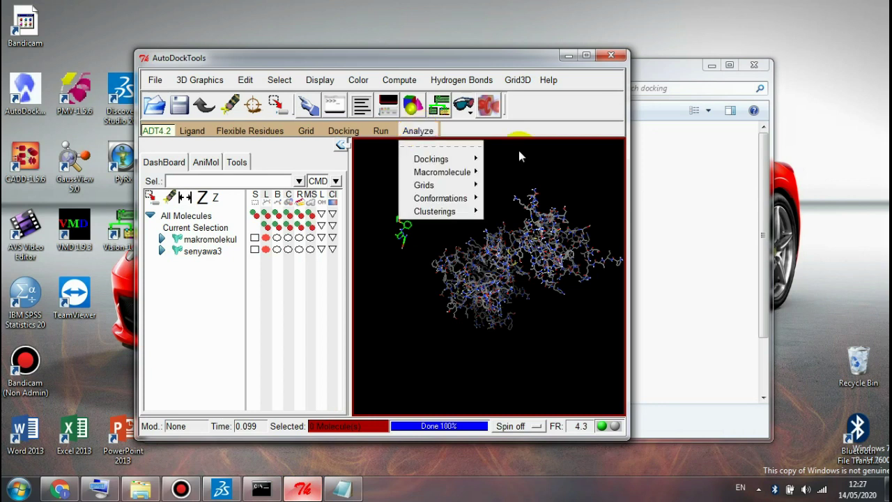
{"action": "left_click", "coordinate": [731, 213]}
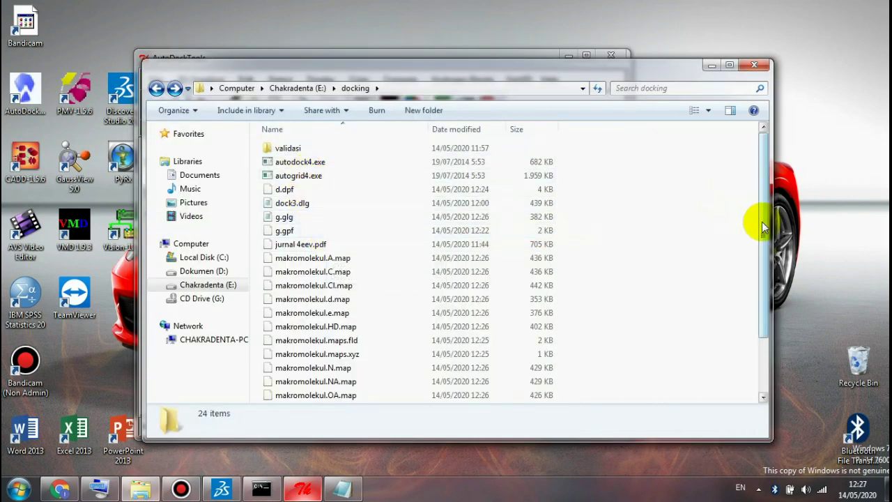
{"action": "left_click_drag", "start_coordinate": [762, 221], "coordinate": [756, 254]}
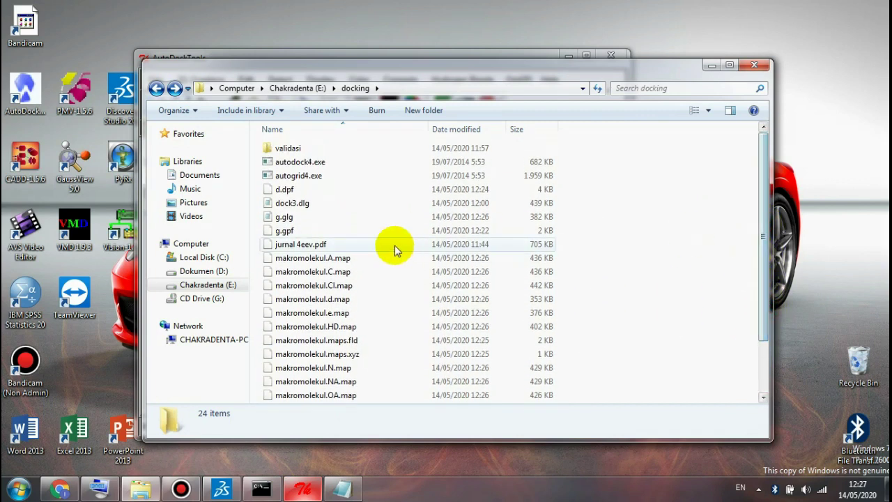
{"action": "left_click", "coordinate": [329, 204]}
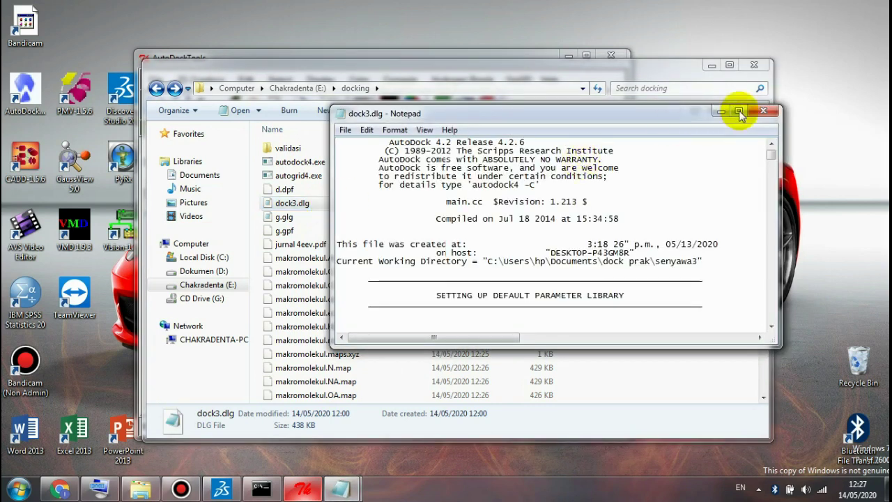
{"action": "left_click", "coordinate": [738, 111]}
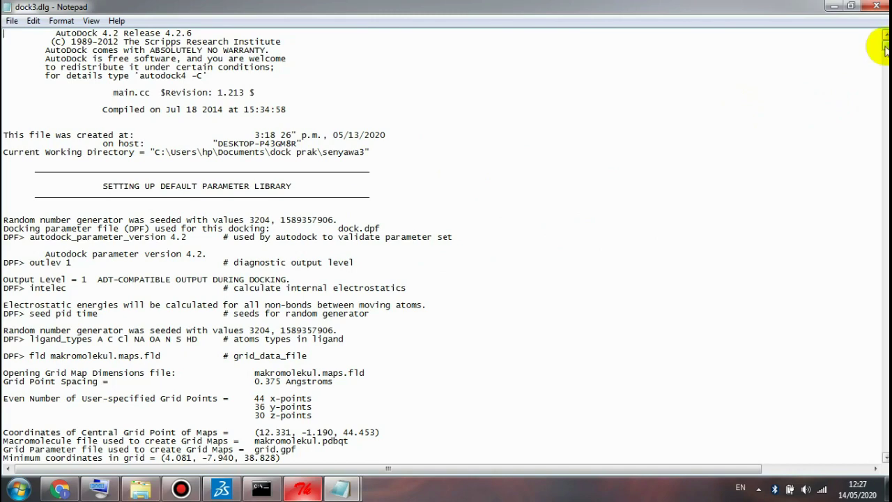
Check the completion lines at the end of the docking log, view the Analyze options in AutoDockTools, and return to the log.
{"action": "left_click_drag", "start_coordinate": [883, 50], "coordinate": [874, 458]}
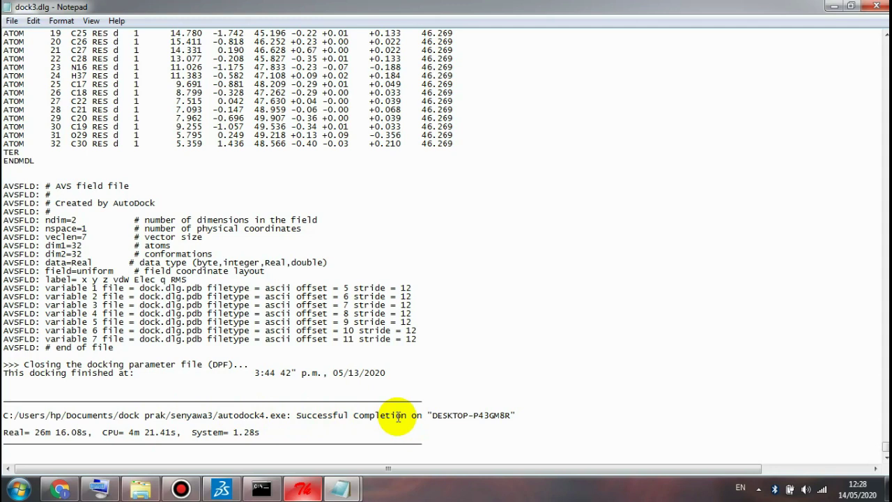
{"action": "left_click", "coordinate": [307, 488]}
{"action": "left_click", "coordinate": [310, 489]}
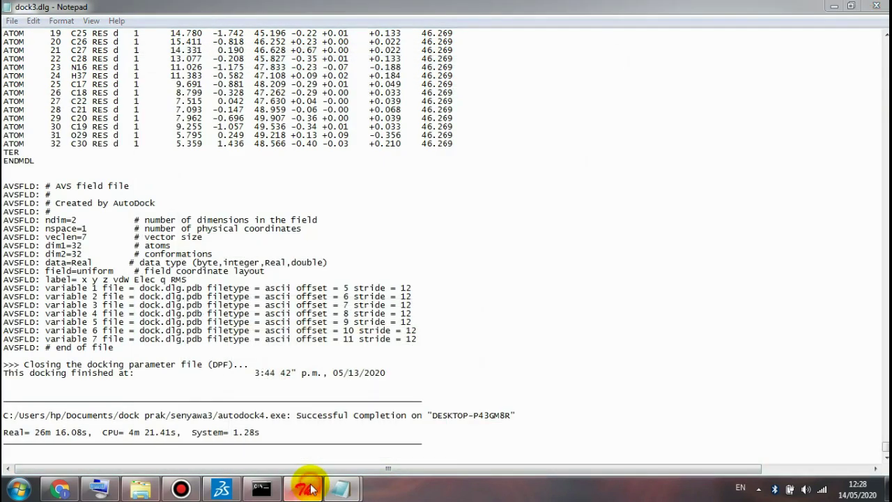
{"action": "left_click", "coordinate": [310, 489]}
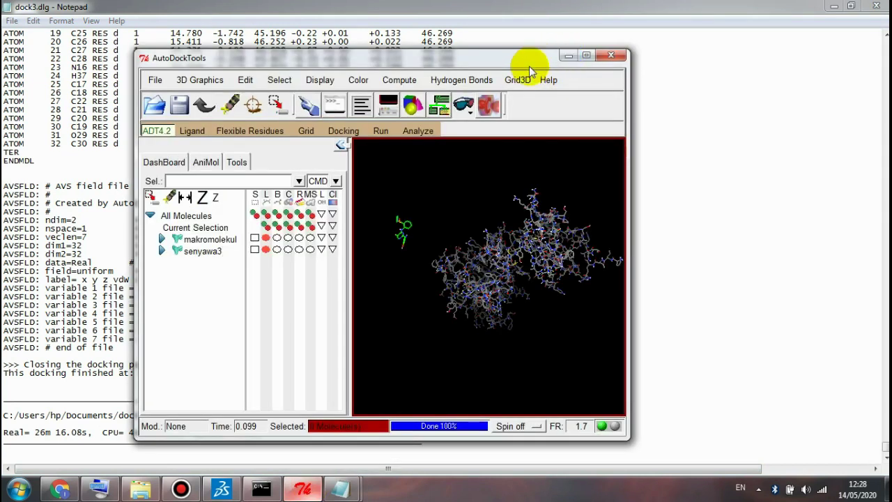
{"action": "left_click", "coordinate": [421, 135]}
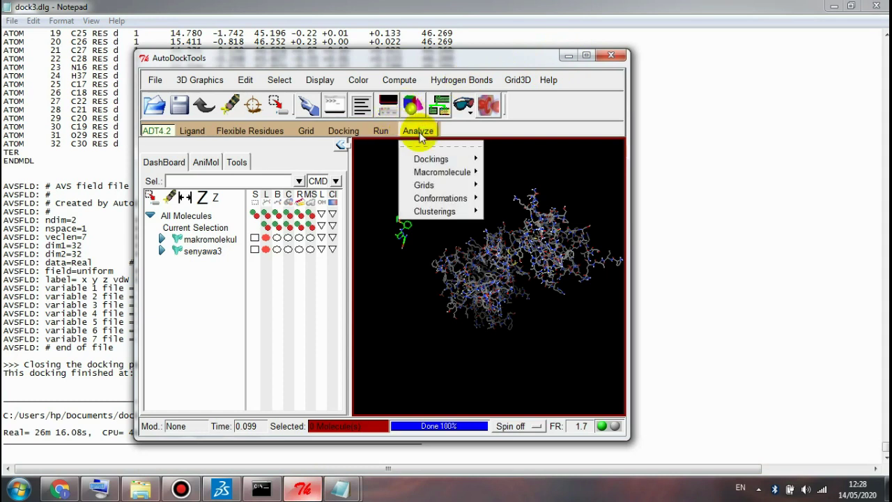
{"action": "left_click", "coordinate": [569, 58]}
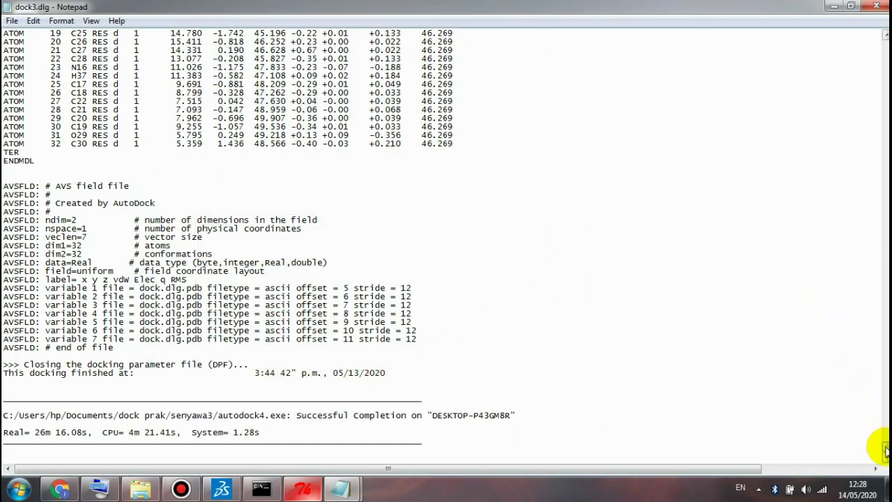
Search dock3.dlg from its beginning for "lowest" to reach the section on the lowest energy docked conformation from each cluster.
{"action": "left_click_drag", "start_coordinate": [886, 446], "coordinate": [884, 34]}
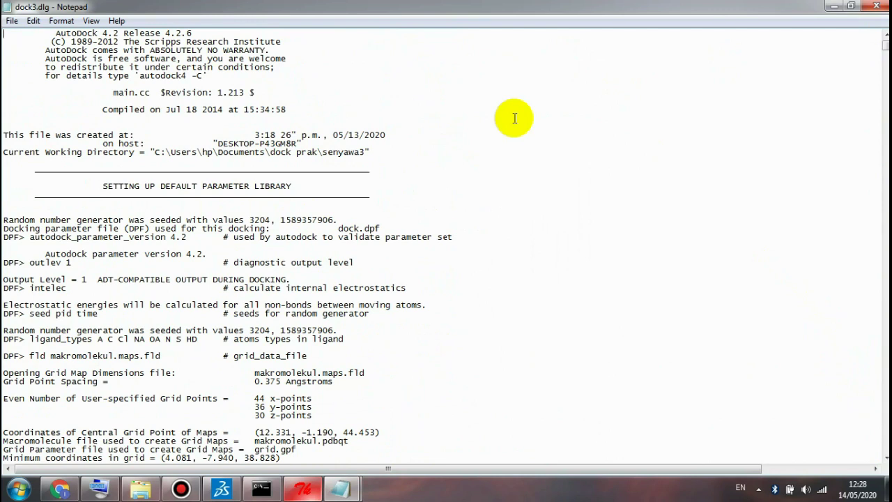
{"action": "key", "text": "ctrl+f"}
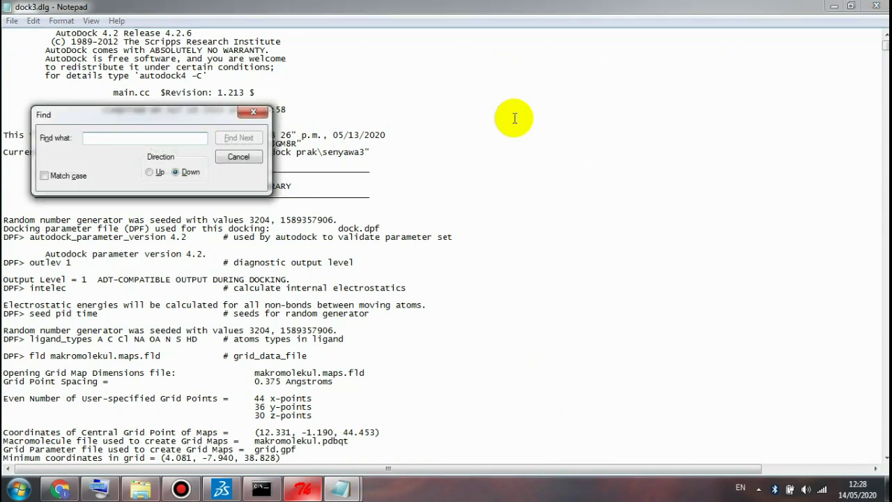
{"action": "type", "text": "loes"}
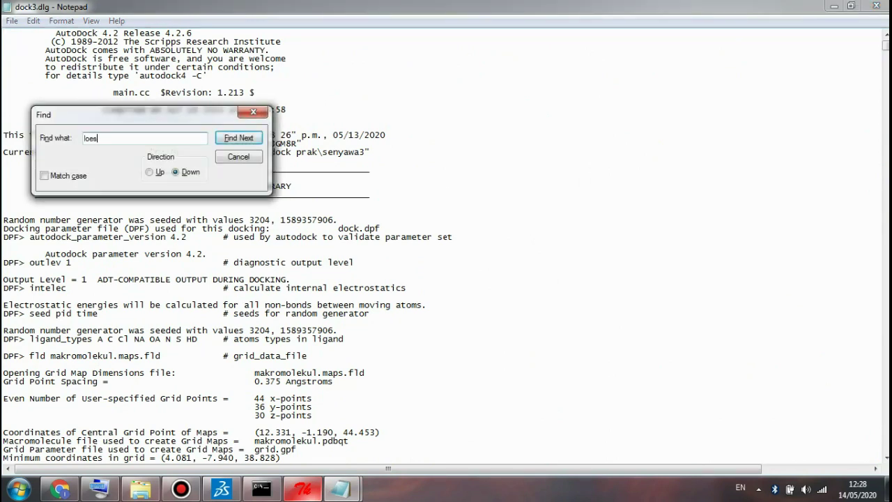
{"action": "key", "text": "BackSpace"}
{"action": "key", "text": "BackSpace"}
{"action": "type", "text": "west"}
{"action": "key", "text": "Return"}
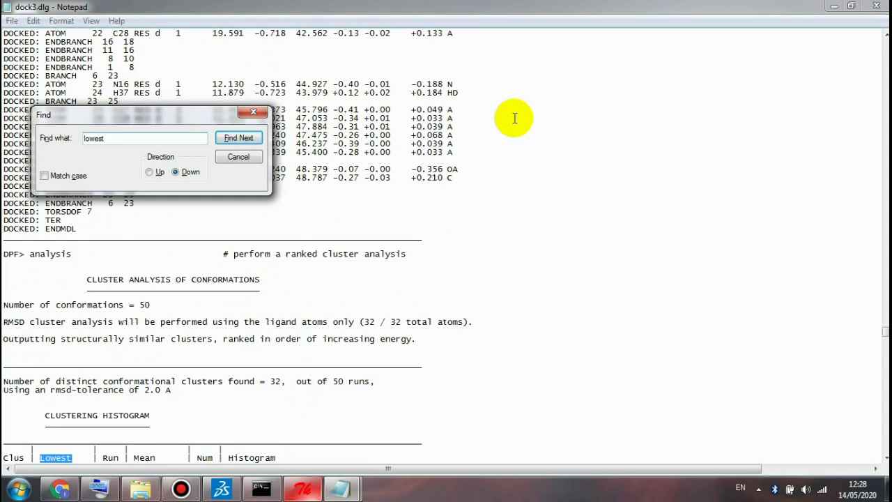
{"action": "key", "text": "Return"}
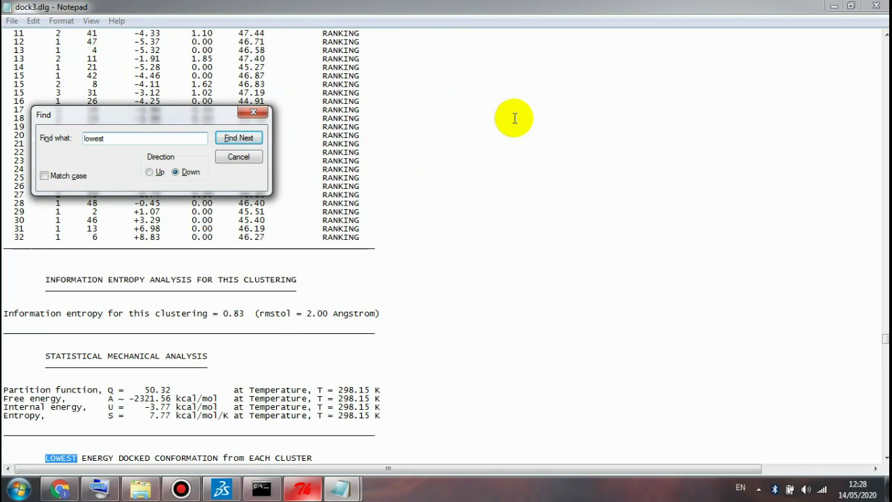
{"action": "key", "text": "Return"}
{"action": "key", "text": "Return"}
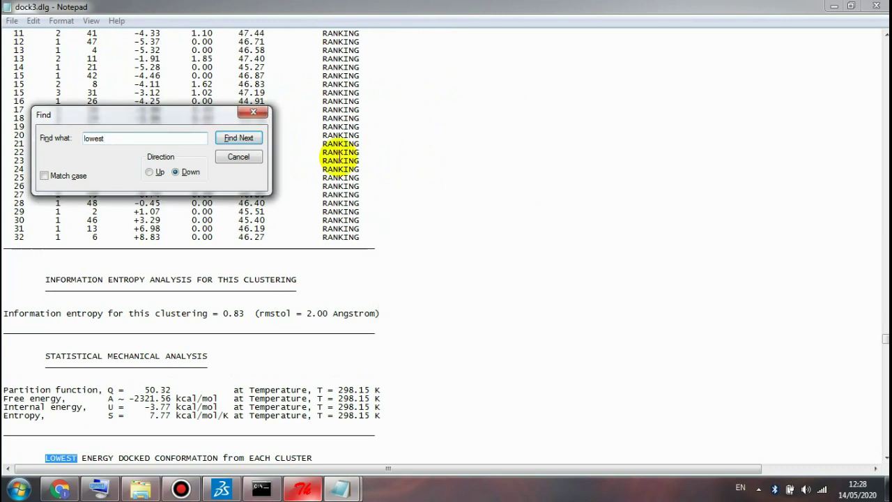
{"action": "left_click", "coordinate": [238, 115]}
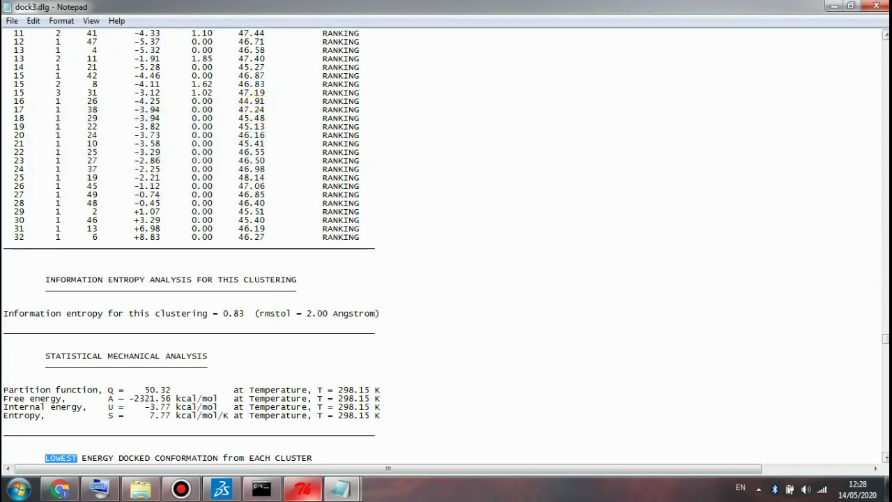
Examine the run number, estimated free energy of binding and inhibition constant of the first-ranked cluster's conformation.
{"action": "left_click_drag", "start_coordinate": [885, 459], "coordinate": [885, 459]}
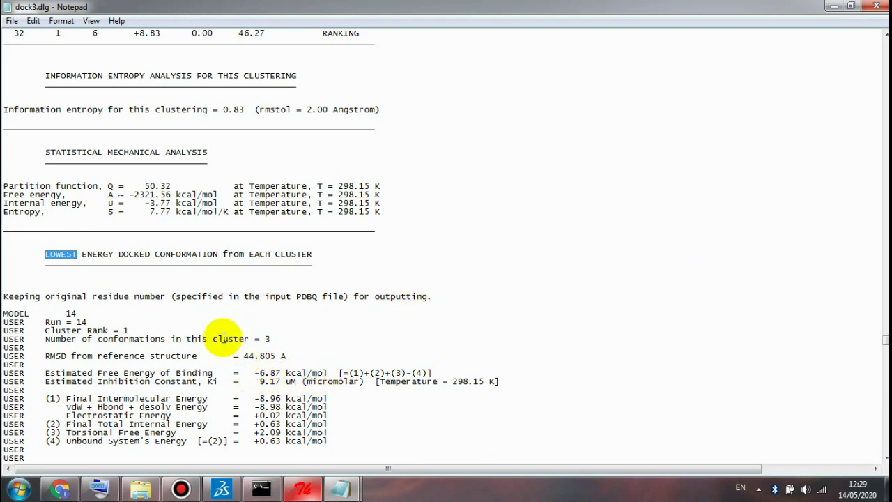
{"action": "double_click", "coordinate": [81, 322]}
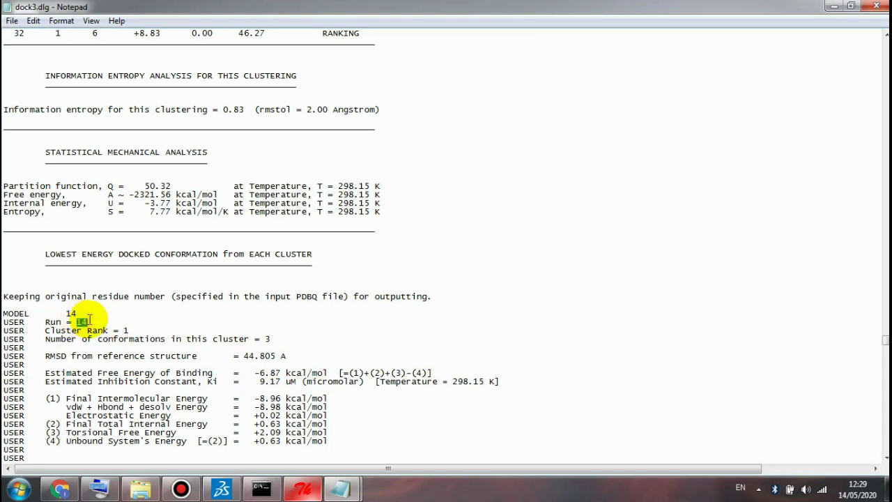
{"action": "left_click", "coordinate": [267, 363]}
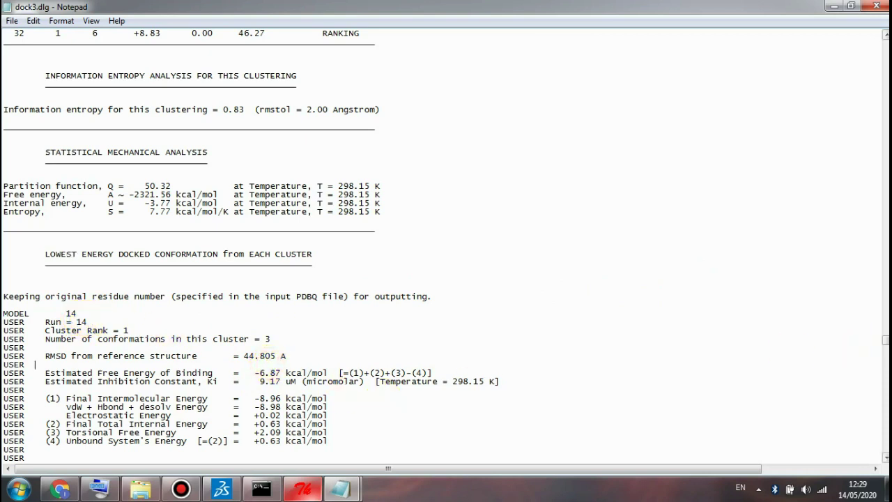
{"action": "left_click", "coordinate": [886, 457]}
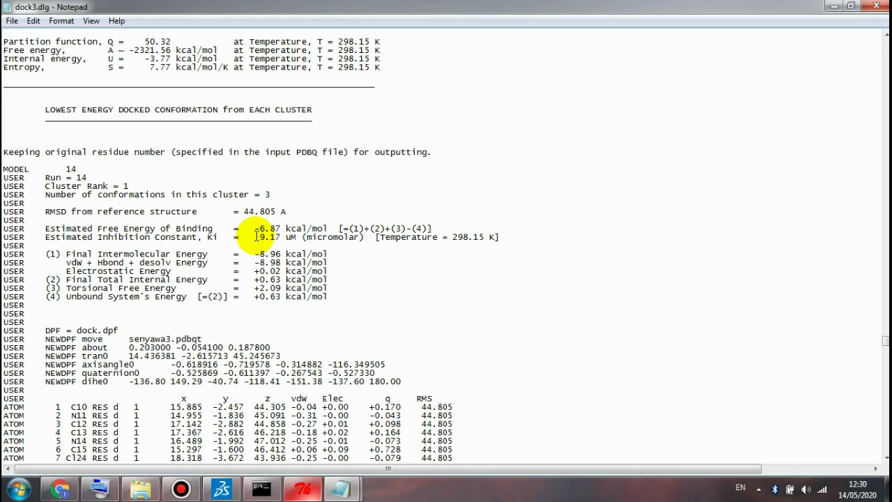
{"action": "left_click", "coordinate": [256, 241]}
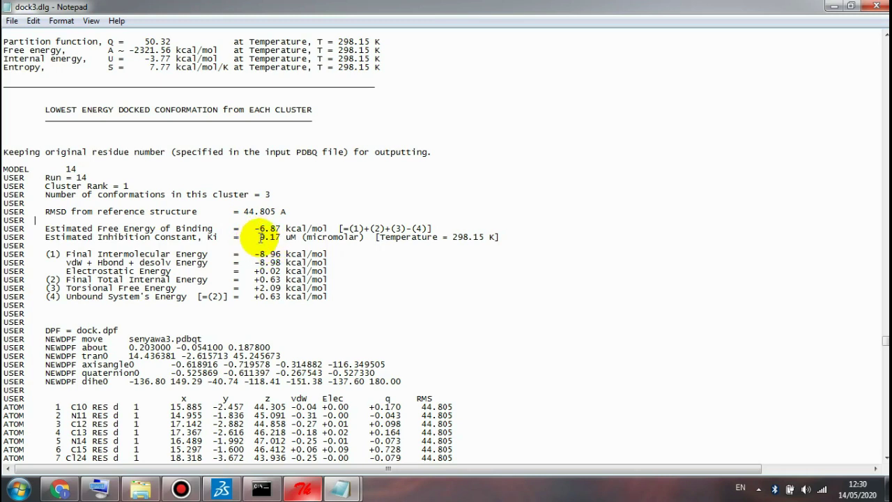
{"action": "left_click", "coordinate": [259, 235]}
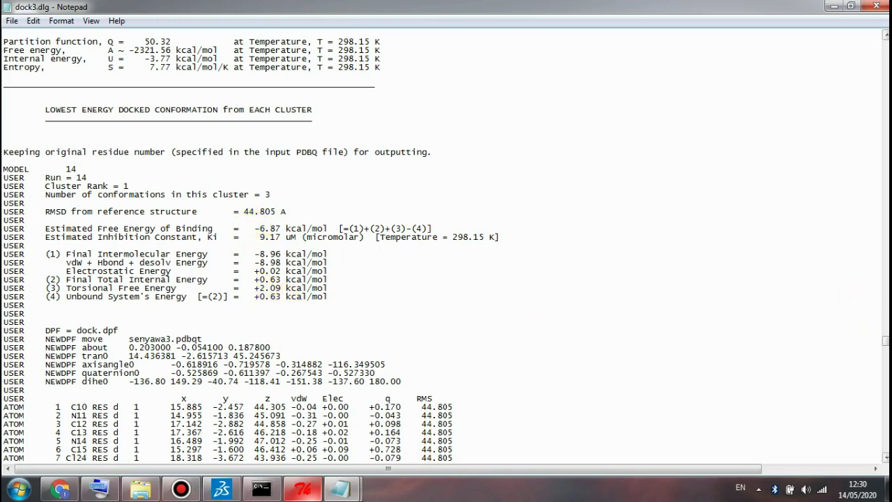
Copy the atom records of model 14, from the first ATOM line through ENDMDL, into a new Notepad document.
{"action": "left_click", "coordinate": [885, 458]}
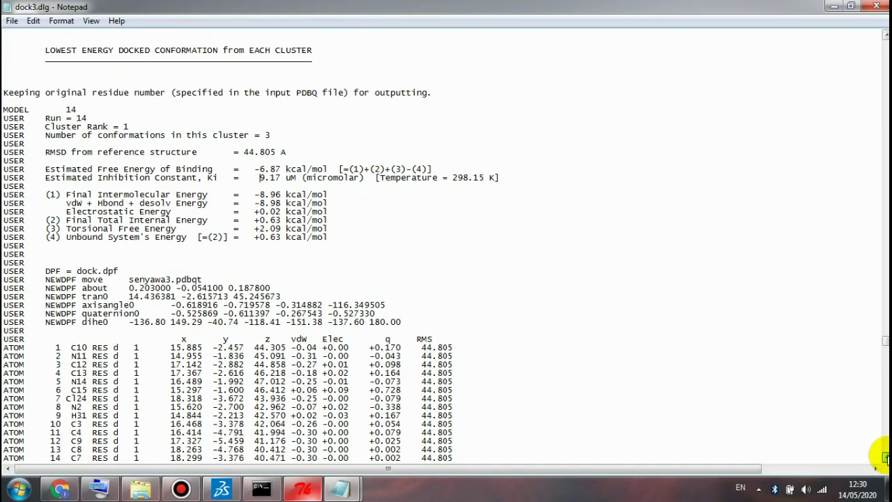
{"action": "scroll", "coordinate": [885, 458], "scroll_direction": "down", "scroll_amount": 5}
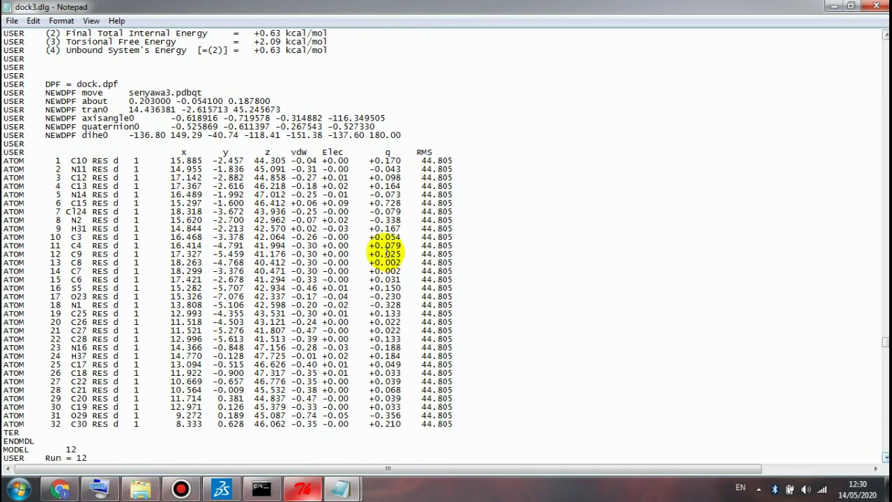
{"action": "left_click_drag", "start_coordinate": [3, 158], "coordinate": [43, 440]}
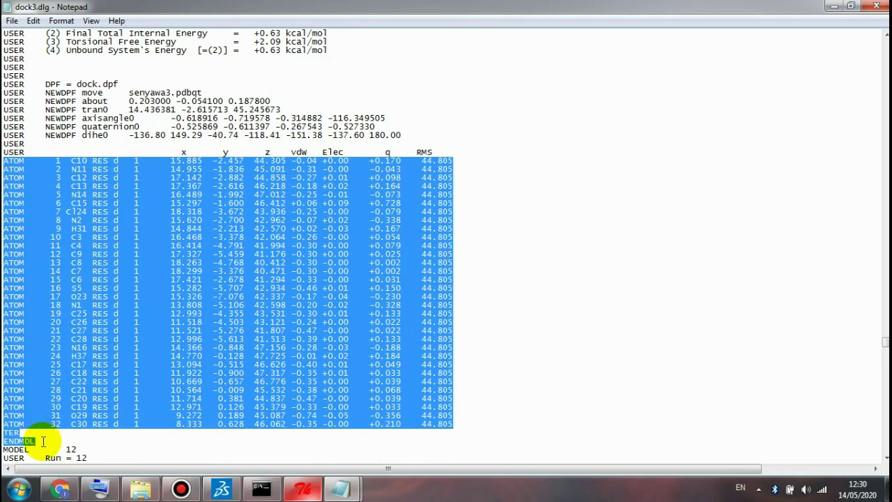
{"action": "key", "text": "ctrl+n"}
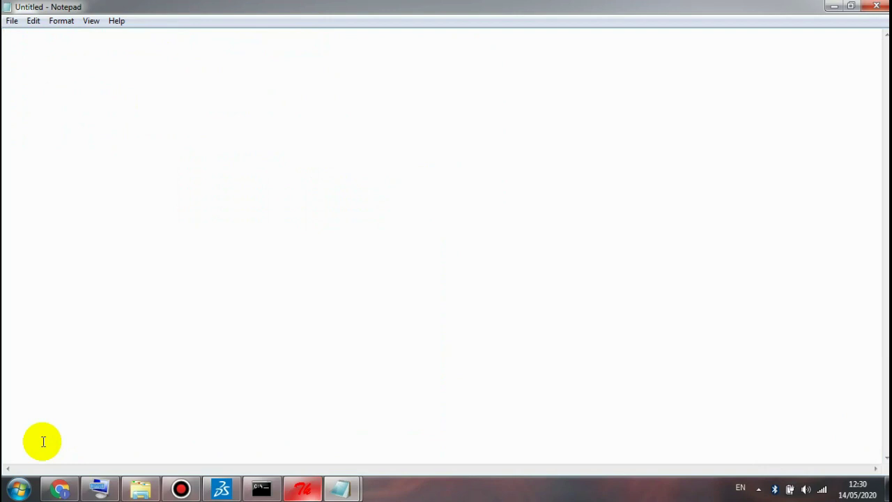
{"action": "key", "text": "ctrl+v"}
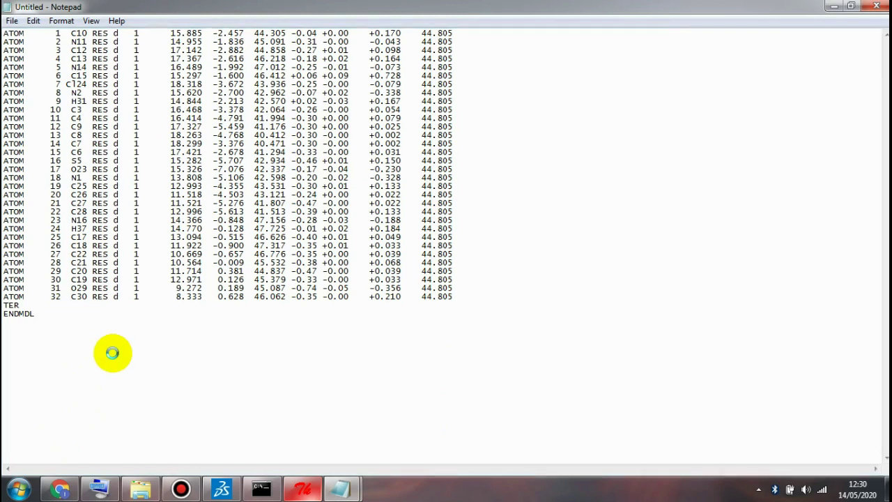
Save the new text document as ligan.pdb in the docking folder on drive E.
{"action": "key", "text": "ctrl+s"}
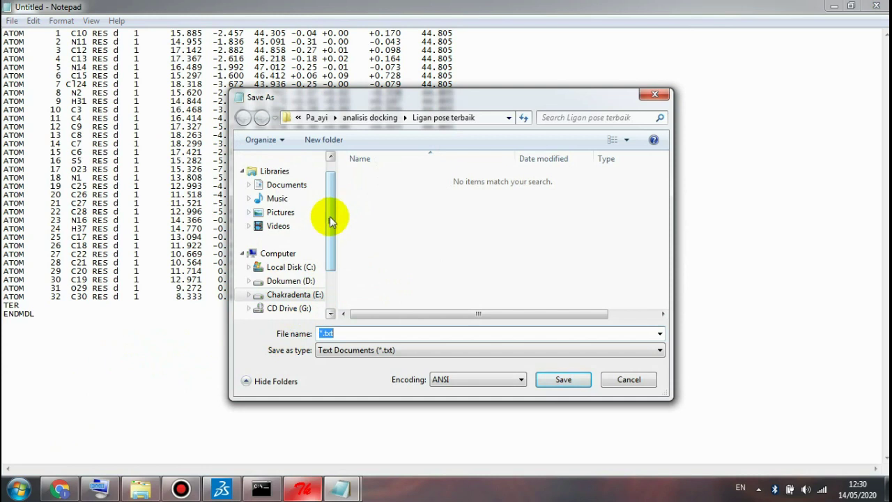
{"action": "left_click_drag", "start_coordinate": [330, 218], "coordinate": [331, 237]}
{"action": "left_click", "coordinate": [308, 267]}
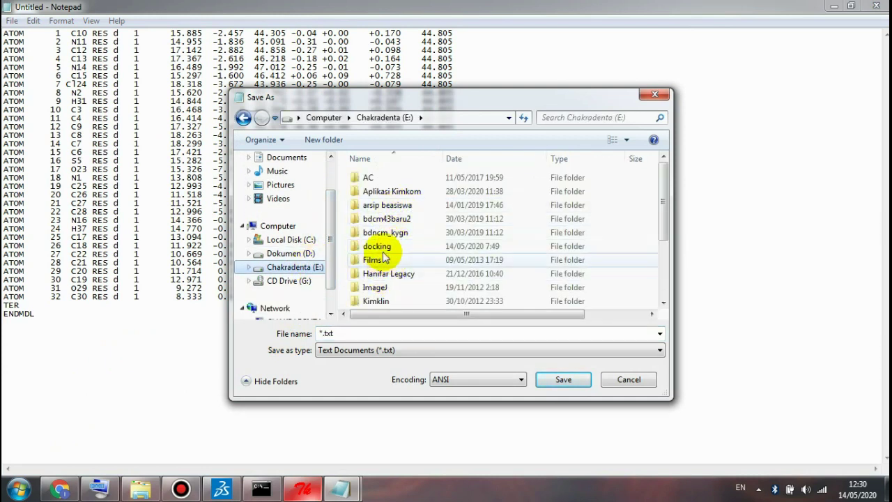
{"action": "double_click", "coordinate": [382, 247]}
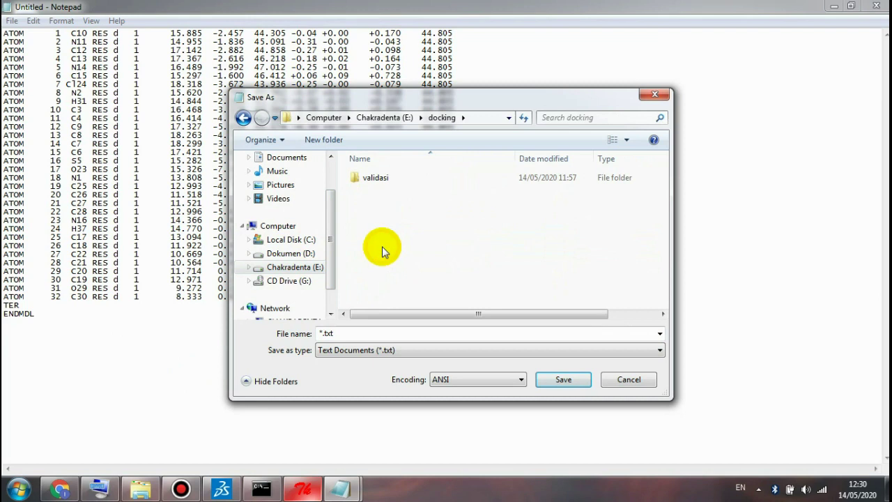
{"action": "left_click", "coordinate": [378, 334]}
{"action": "type", "text": "ligan."}
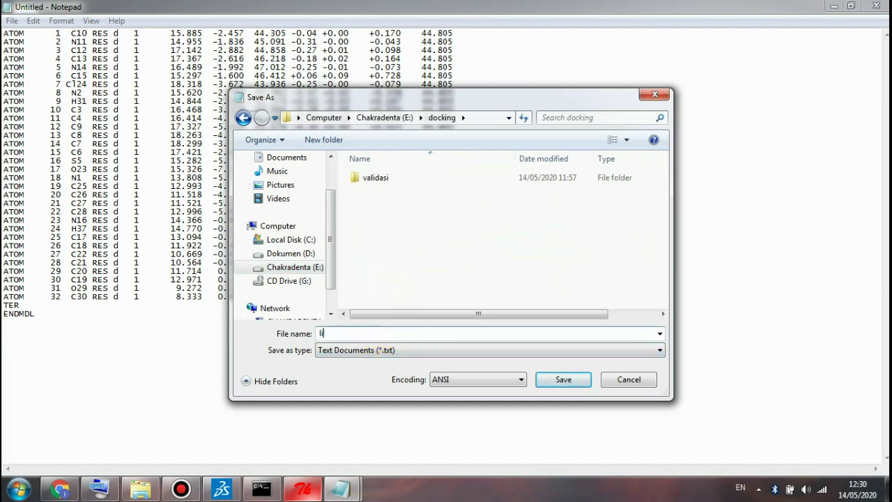
{"action": "type", "text": "p"}
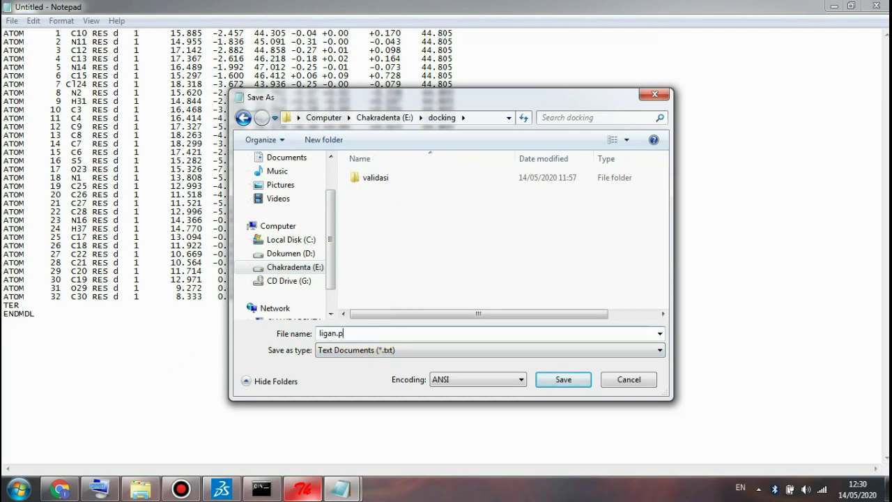
{"action": "type", "text": "db"}
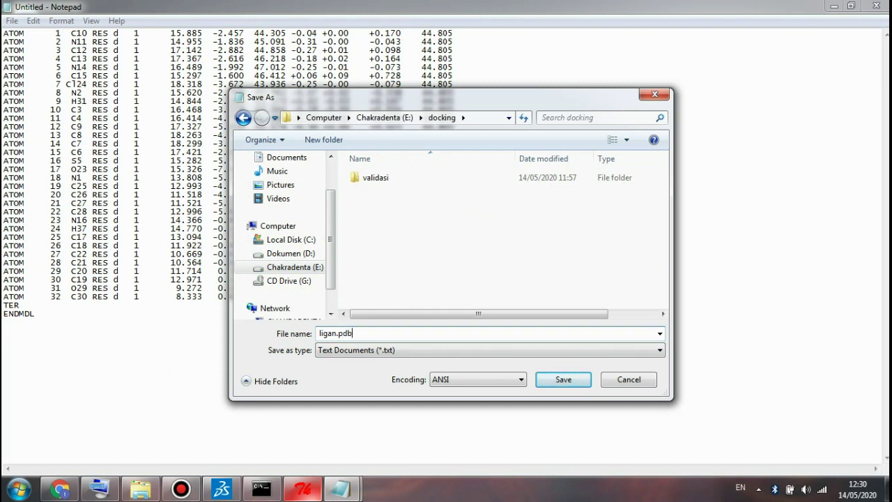
{"action": "key", "text": "Return"}
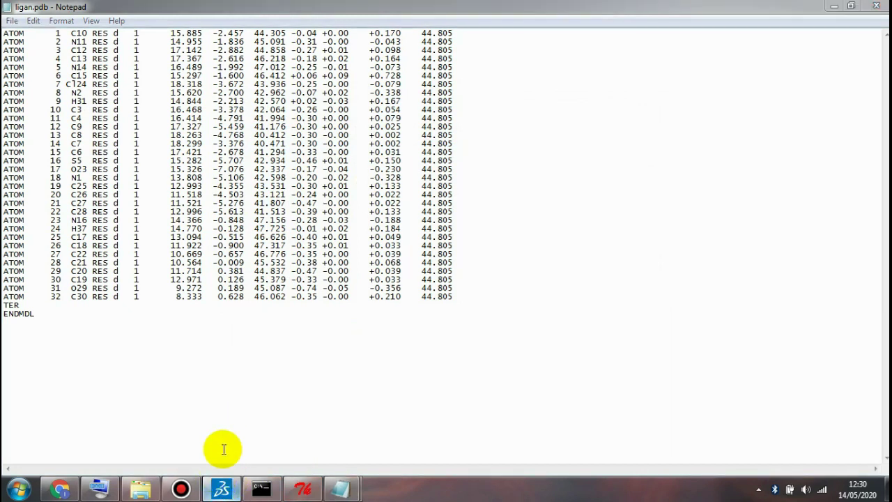
Switch to Discovery Studio Visualizer and open the makromolekul structure from the docking folder on drive E.
{"action": "left_click", "coordinate": [223, 487]}
{"action": "left_click", "coordinate": [223, 489]}
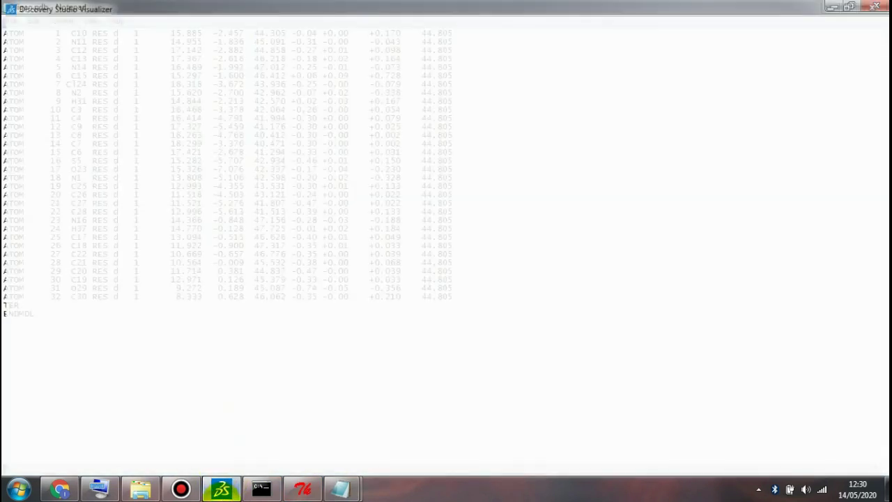
{"action": "left_click", "coordinate": [222, 487]}
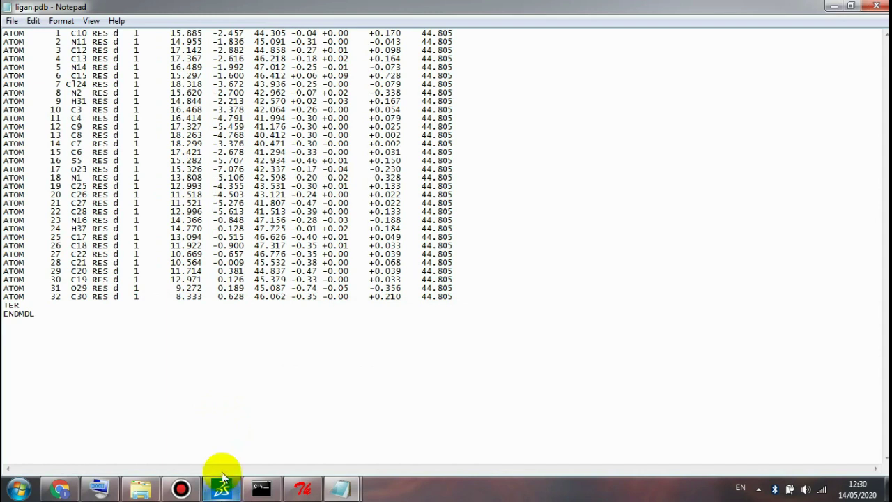
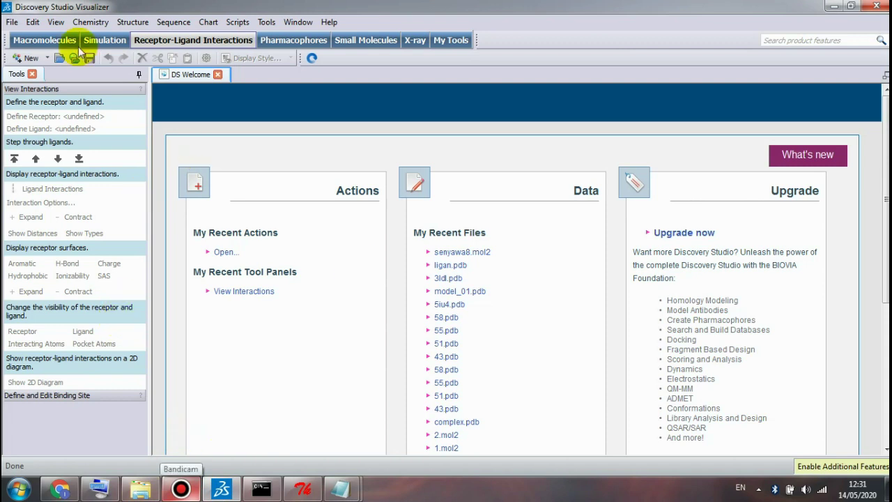
{"action": "left_click", "coordinate": [12, 21]}
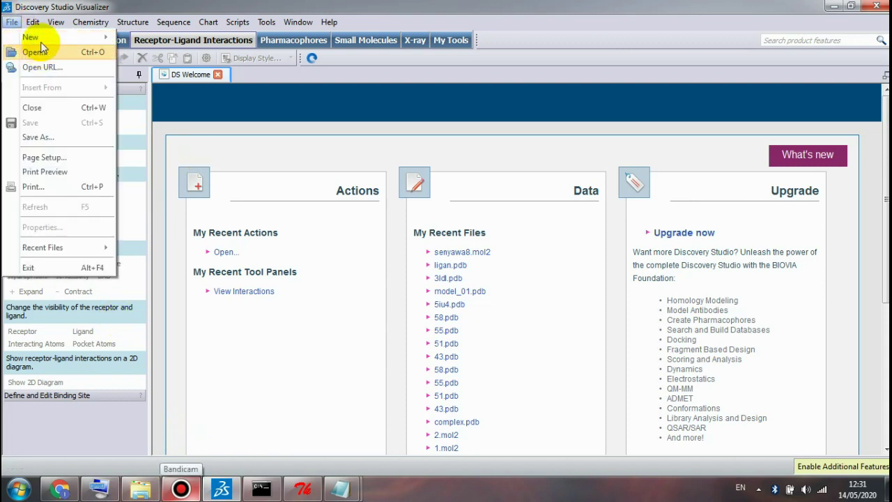
{"action": "mouse_move", "coordinate": [36, 35]}
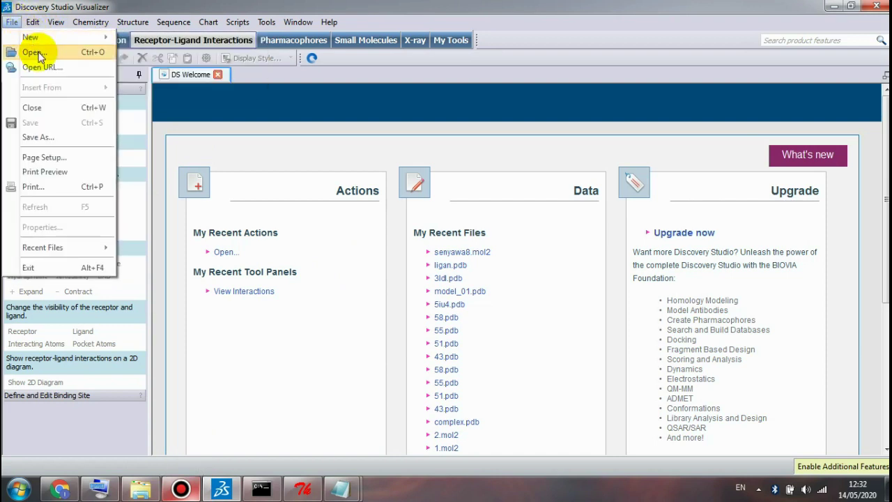
{"action": "left_click", "coordinate": [12, 22]}
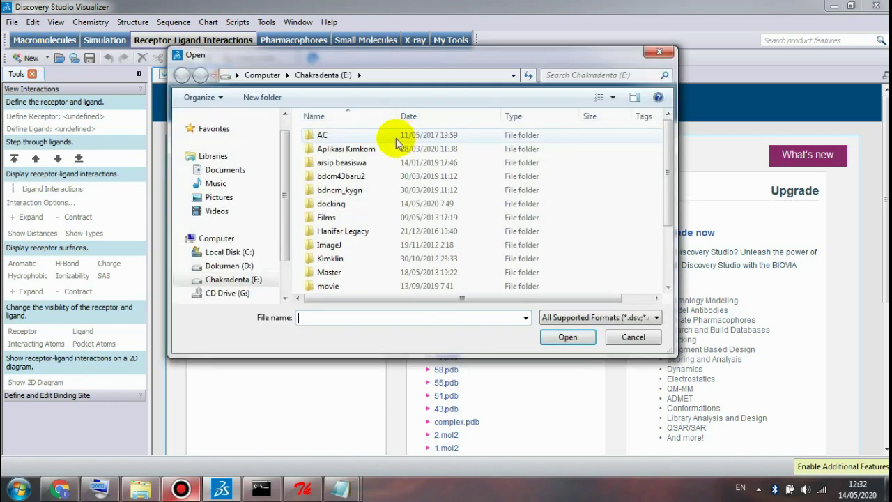
{"action": "left_click", "coordinate": [237, 278]}
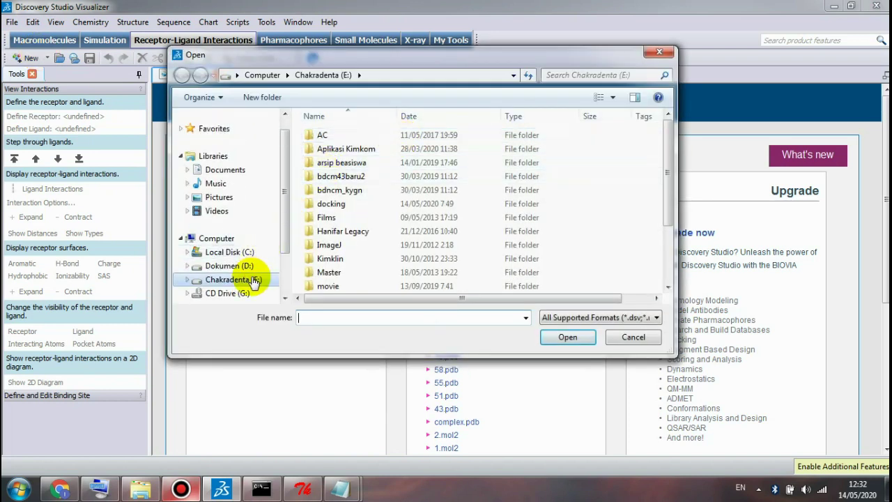
{"action": "double_click", "coordinate": [336, 203]}
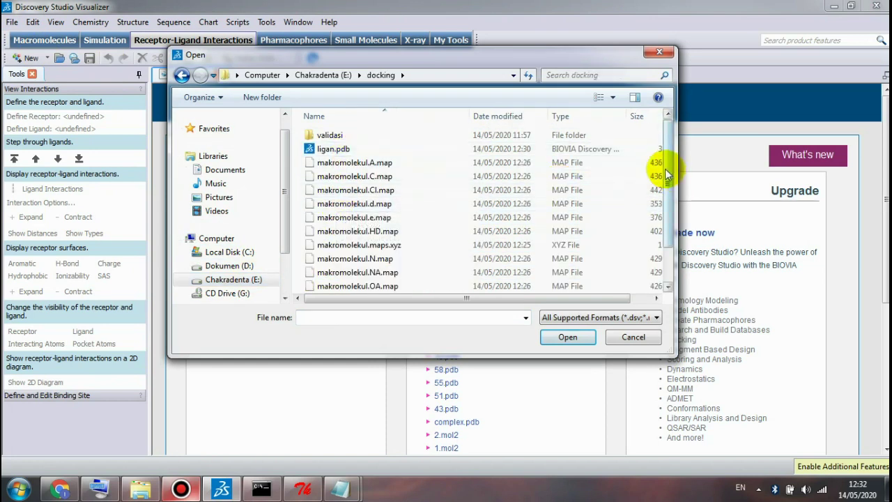
{"action": "left_click_drag", "start_coordinate": [665, 168], "coordinate": [665, 236]}
{"action": "double_click", "coordinate": [352, 258]}
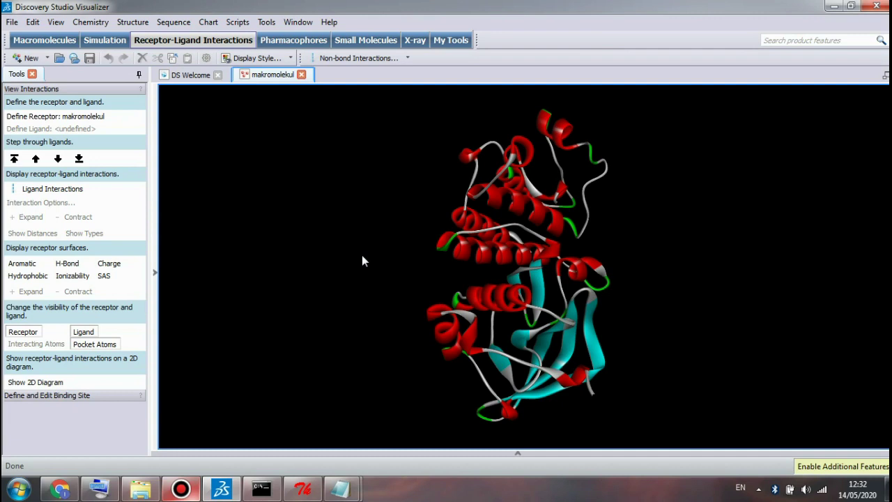
Open ligan.pdb from the docking folder as a second structure window.
{"action": "left_click", "coordinate": [19, 26]}
{"action": "left_click", "coordinate": [31, 59]}
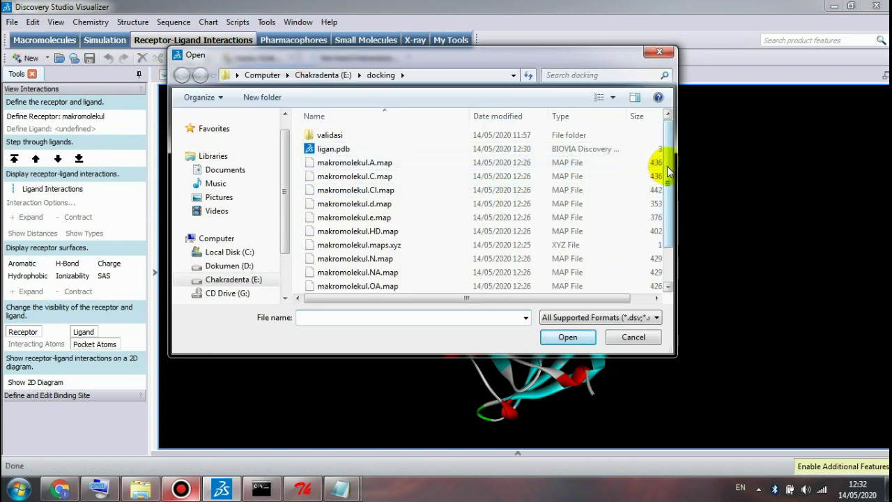
{"action": "left_click_drag", "start_coordinate": [668, 171], "coordinate": [657, 149]}
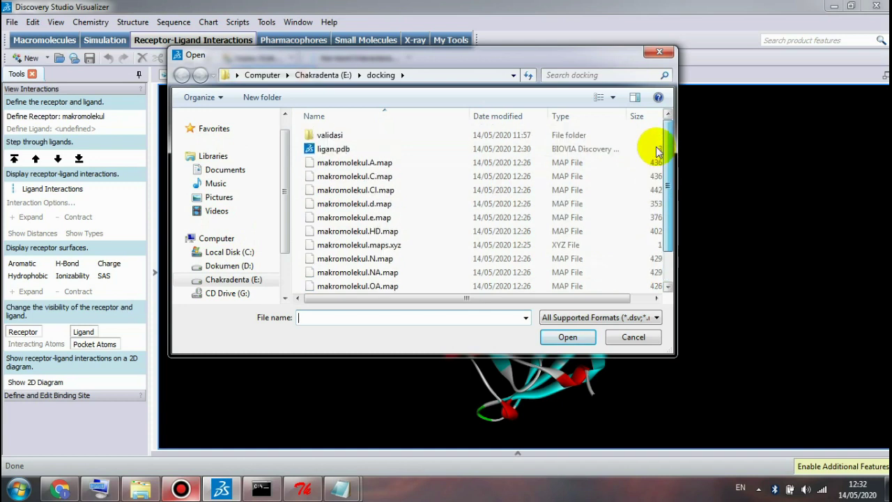
{"action": "double_click", "coordinate": [405, 148]}
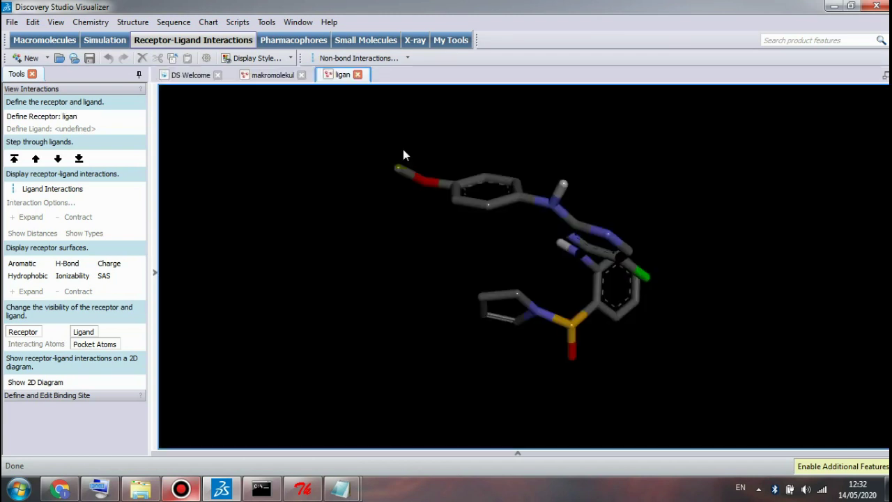
Show the hierarchy view for both the makromolekul structure and the ligan structure.
{"action": "left_click", "coordinate": [271, 75]}
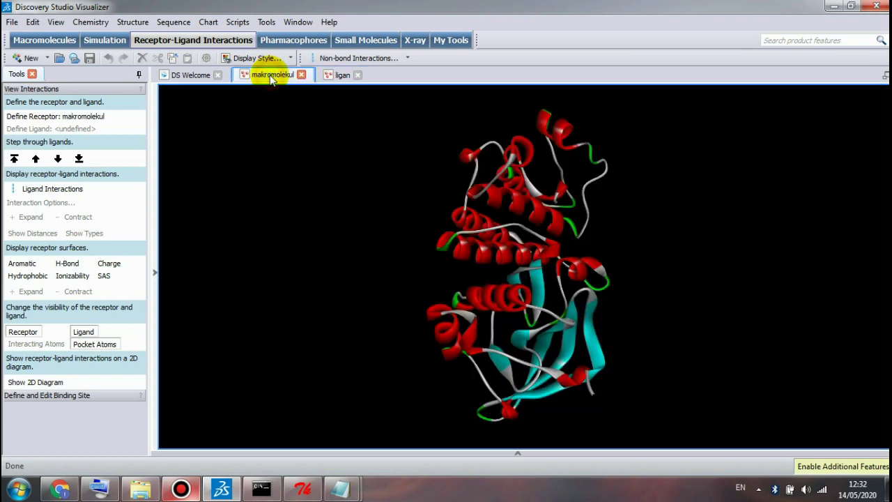
{"action": "key", "text": "ctrl+h"}
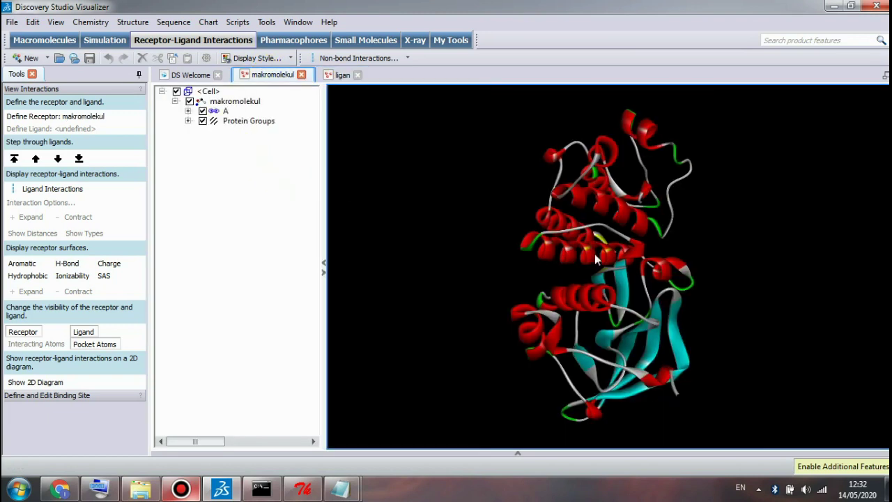
{"action": "left_click_drag", "start_coordinate": [780, 278], "coordinate": [364, 242]}
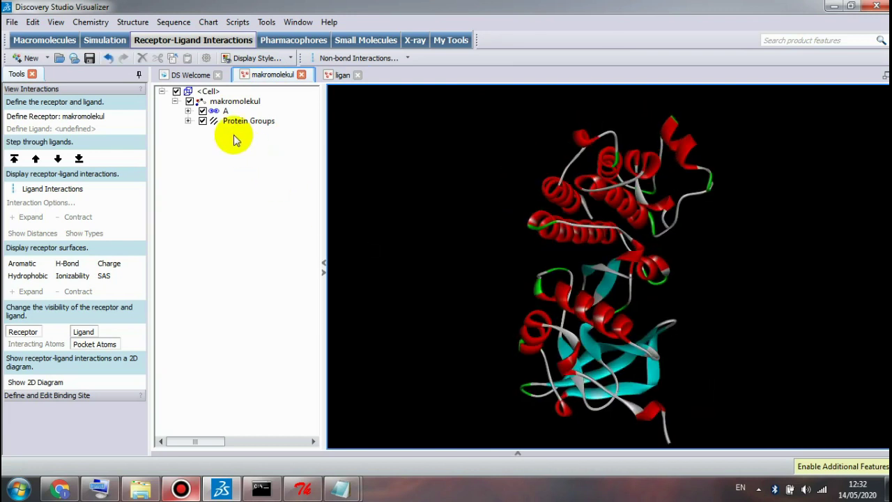
{"action": "left_click", "coordinate": [327, 77]}
{"action": "key", "text": "ctrl+h"}
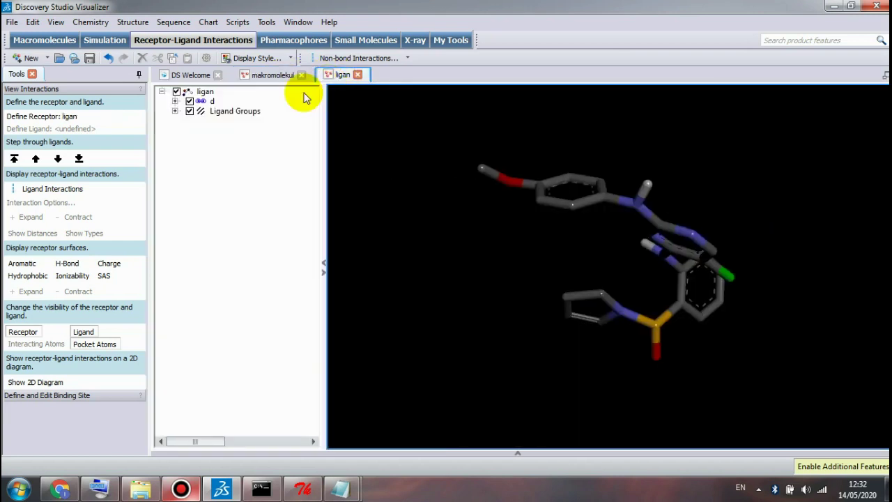
Copy the whole ligan molecule and paste it into the makromolekul structure.
{"action": "left_click", "coordinate": [206, 94]}
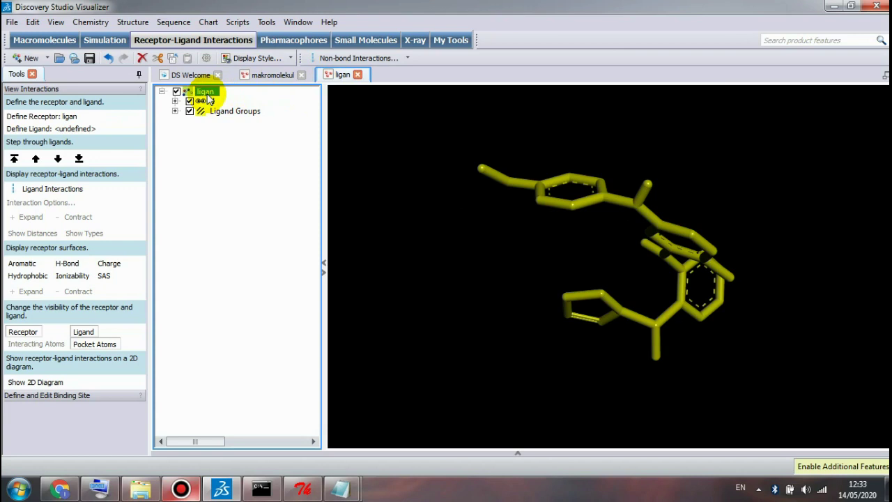
{"action": "left_click", "coordinate": [270, 74]}
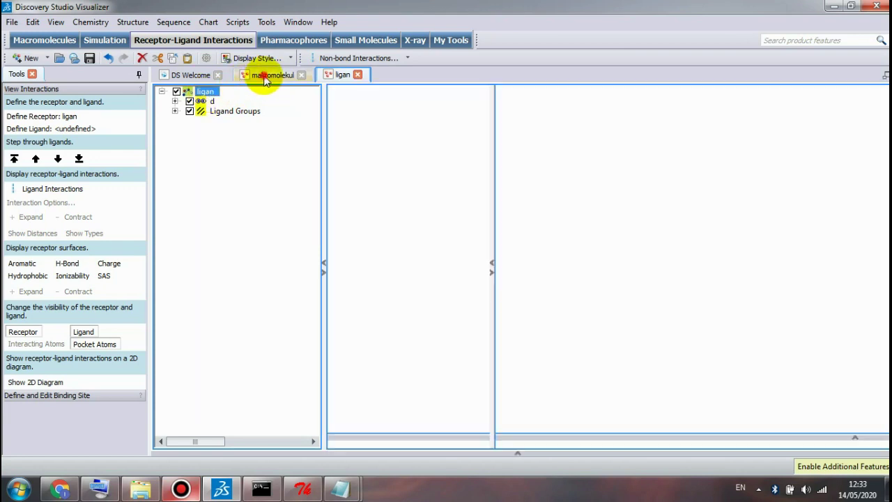
{"action": "key", "text": "ctrl+v"}
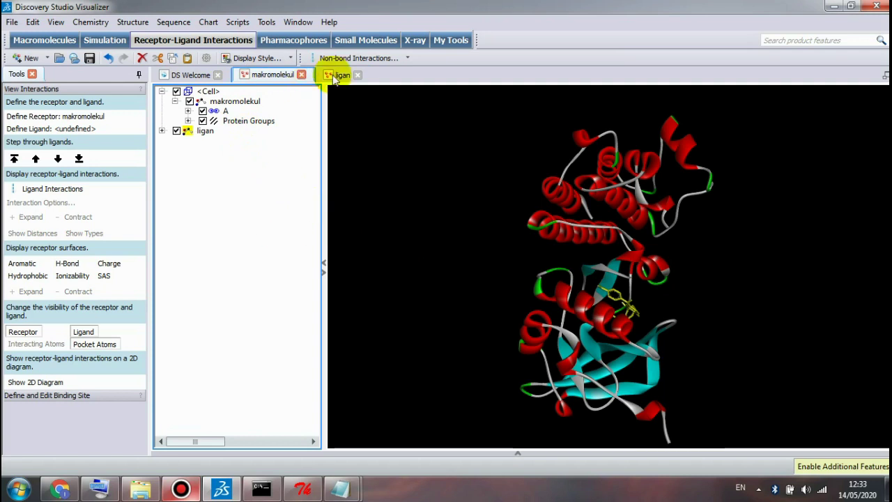
Create a non-bond interaction monitor for the pasted ligand with all favorable and unfavorable types included, Unsatisfied left off, and intermolecular scope.
{"action": "left_click", "coordinate": [390, 55]}
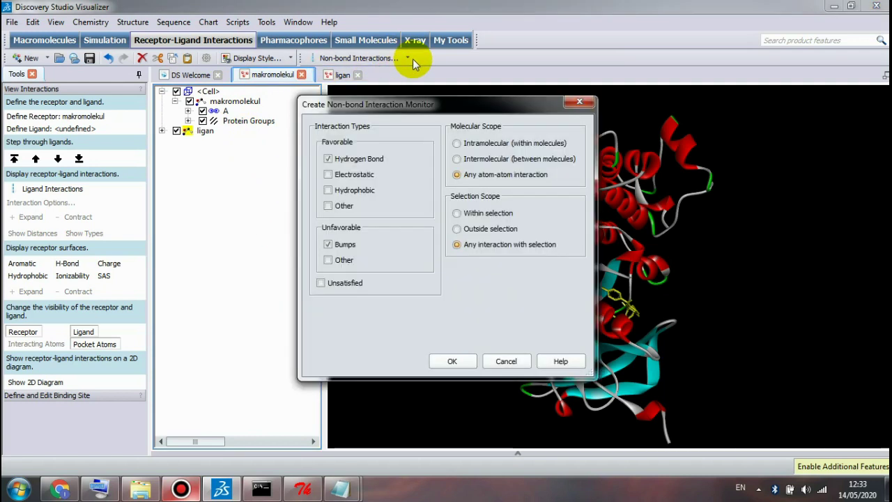
{"action": "left_click", "coordinate": [328, 175]}
{"action": "left_click", "coordinate": [328, 190]}
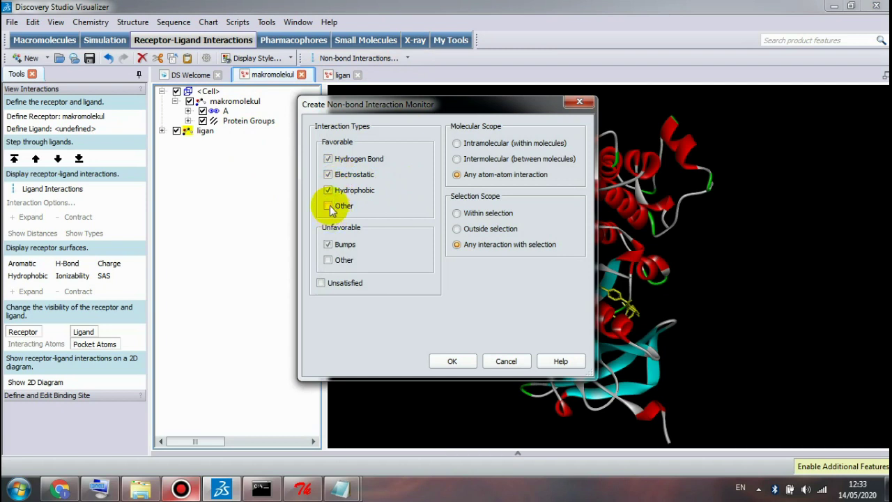
{"action": "left_click", "coordinate": [329, 207]}
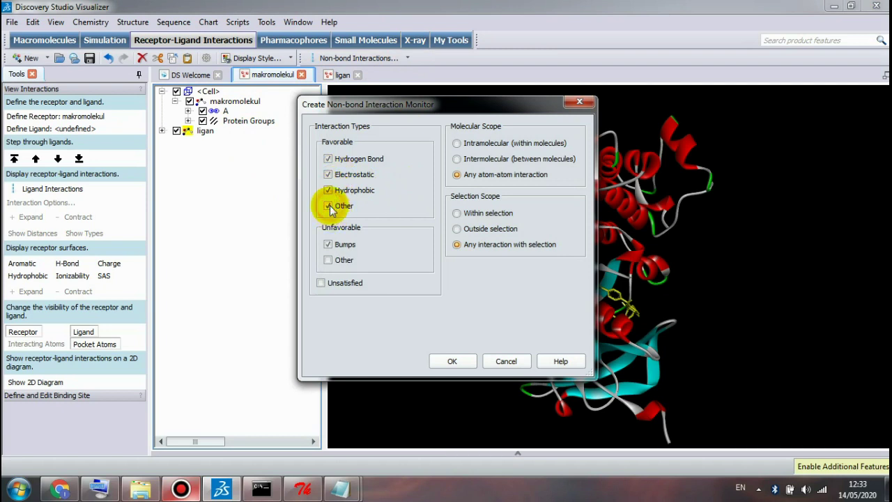
{"action": "left_click", "coordinate": [336, 262]}
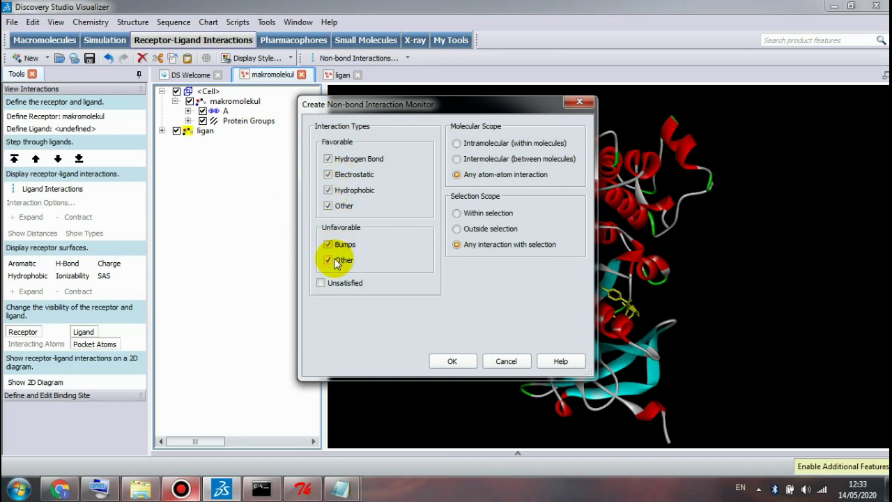
{"action": "left_click", "coordinate": [472, 162]}
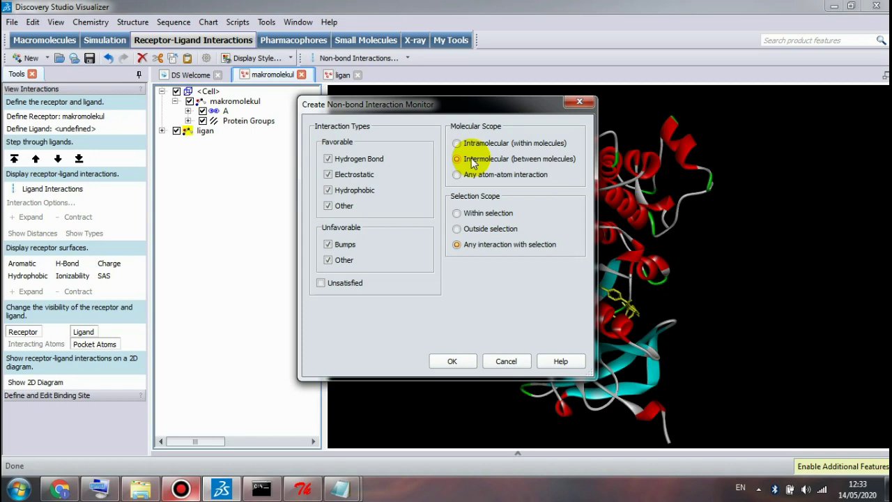
{"action": "left_click", "coordinate": [452, 362]}
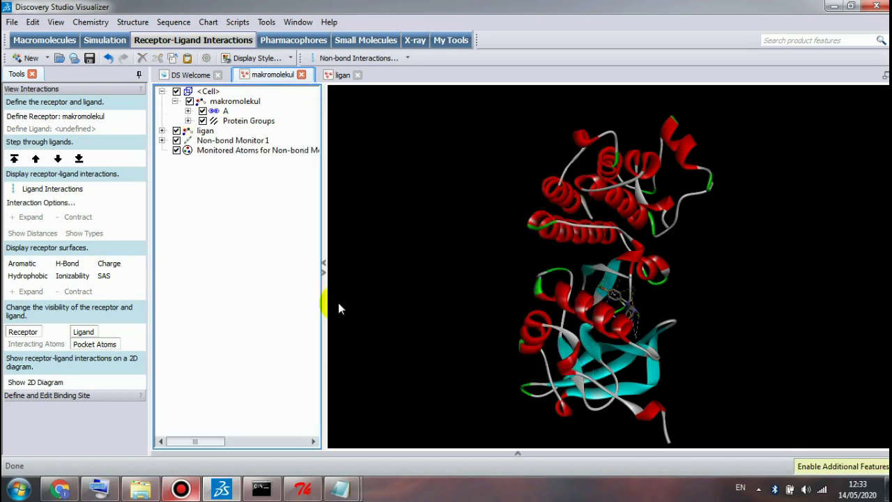
Show the 2D diagram of the receptor-ligand interactions and display the receptor's H-Bond surface in the 3D view.
{"action": "left_click", "coordinate": [38, 382]}
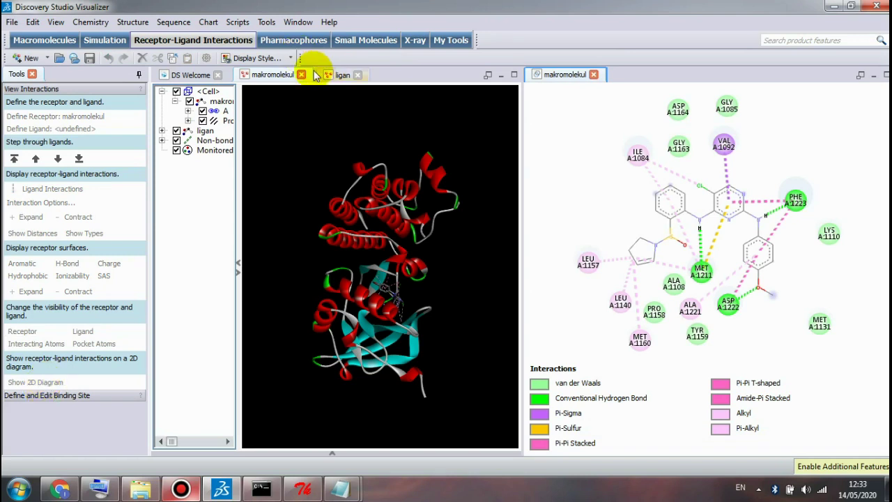
{"action": "left_click", "coordinate": [282, 76]}
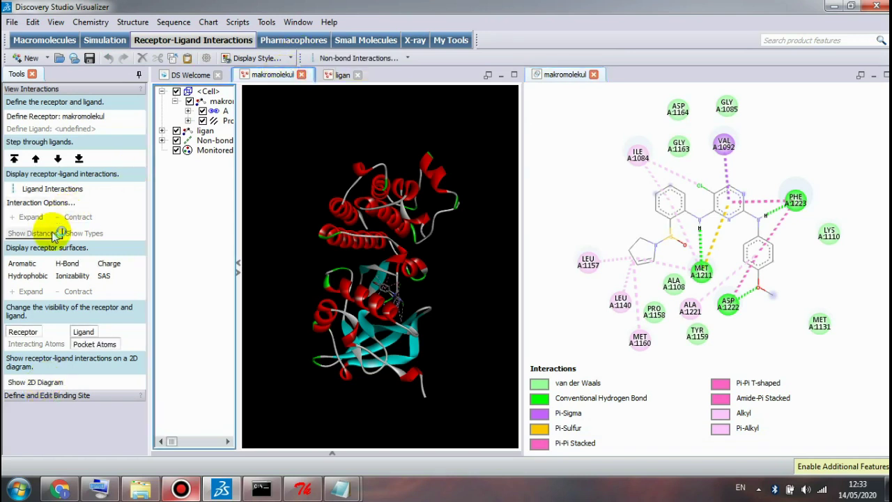
{"action": "left_click", "coordinate": [36, 261]}
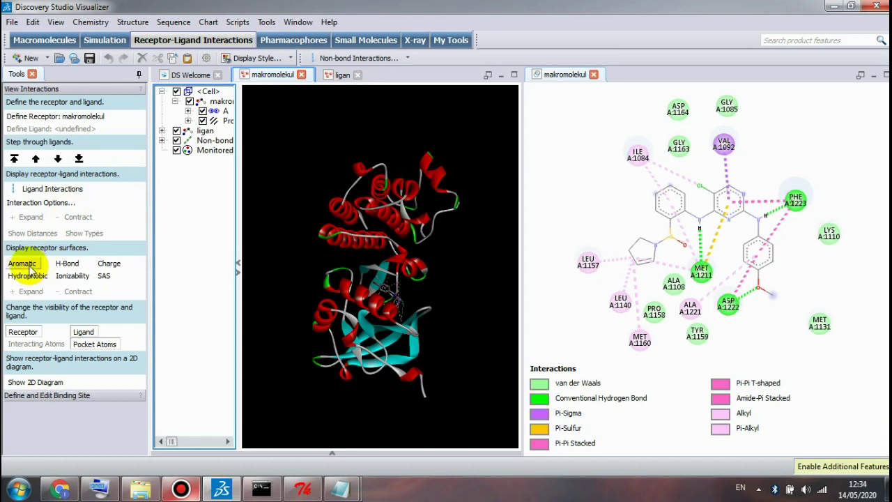
{"action": "left_click", "coordinate": [67, 260]}
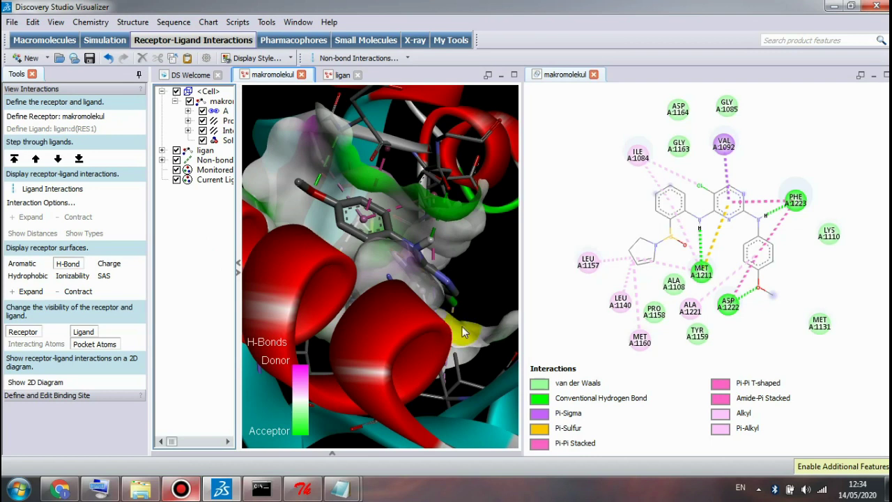
Examine the docked ligand and the H-bond donor/acceptor surface around the binding pocket from different angles.
{"action": "right_click", "coordinate": [500, 201]}
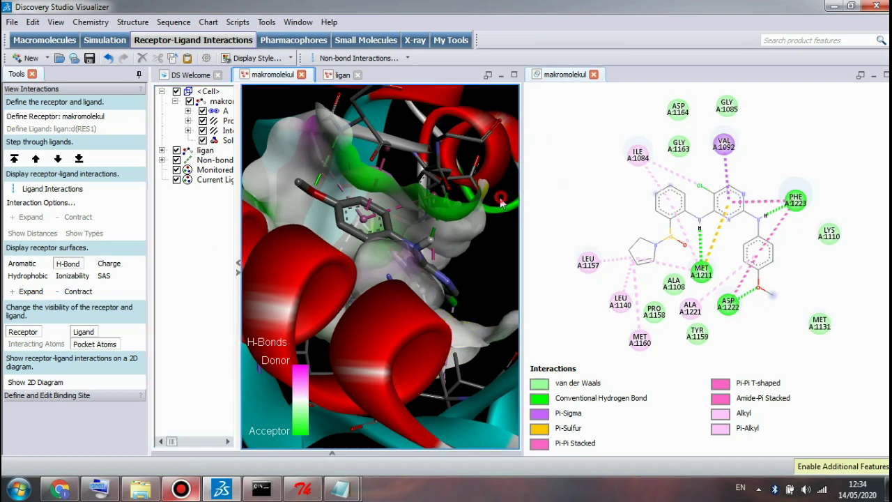
{"action": "left_click", "coordinate": [488, 277]}
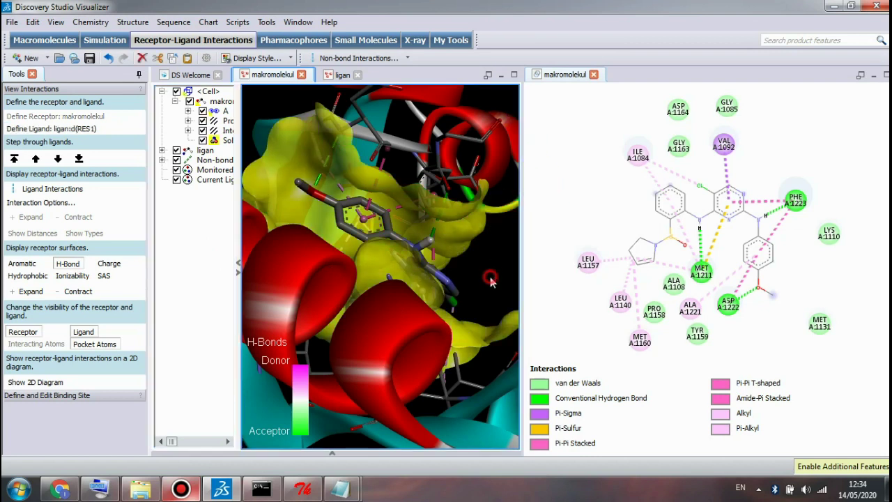
{"action": "left_click", "coordinate": [490, 276]}
{"action": "left_click", "coordinate": [388, 276]}
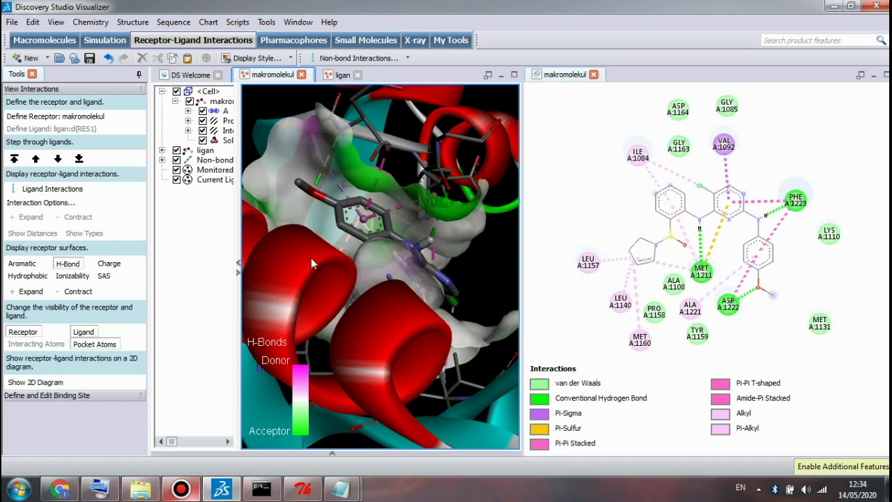
{"action": "left_click", "coordinate": [553, 295]}
{"action": "right_click_drag", "start_coordinate": [481, 289], "coordinate": [406, 283]}
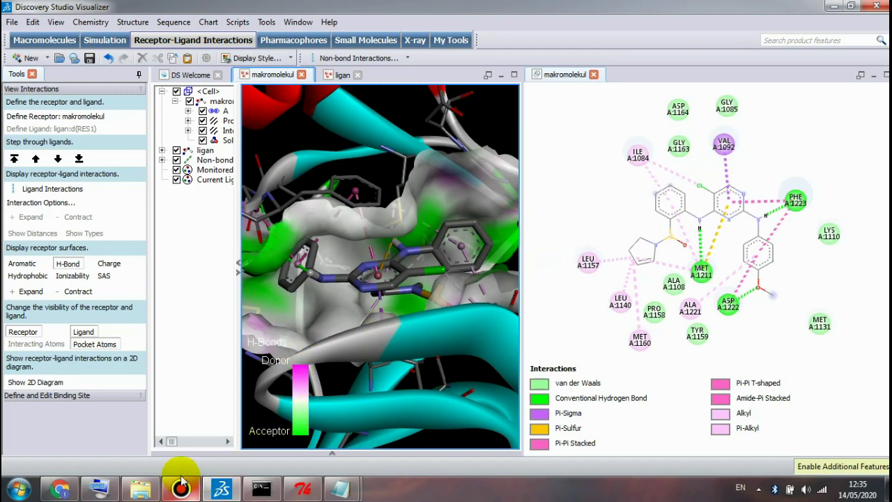
Switch to Chrome to view the journal article jurnal 4eev.pdf.
{"action": "left_click", "coordinate": [61, 488]}
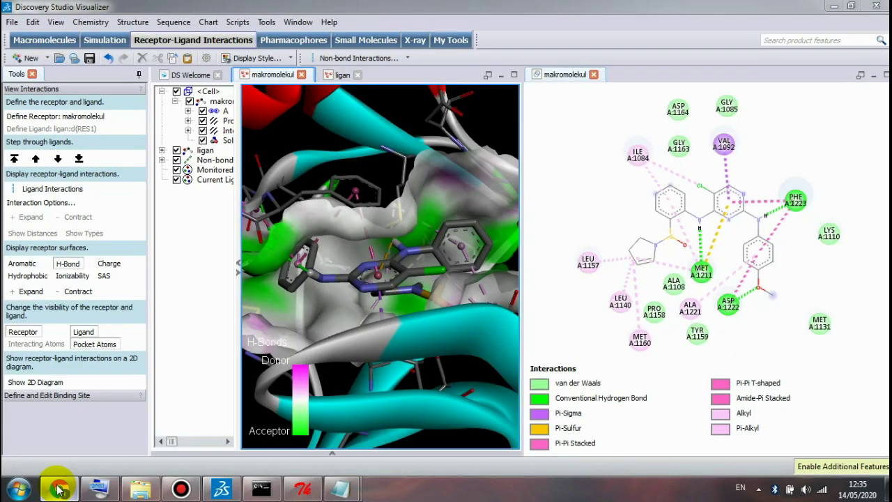
{"action": "left_click", "coordinate": [59, 489]}
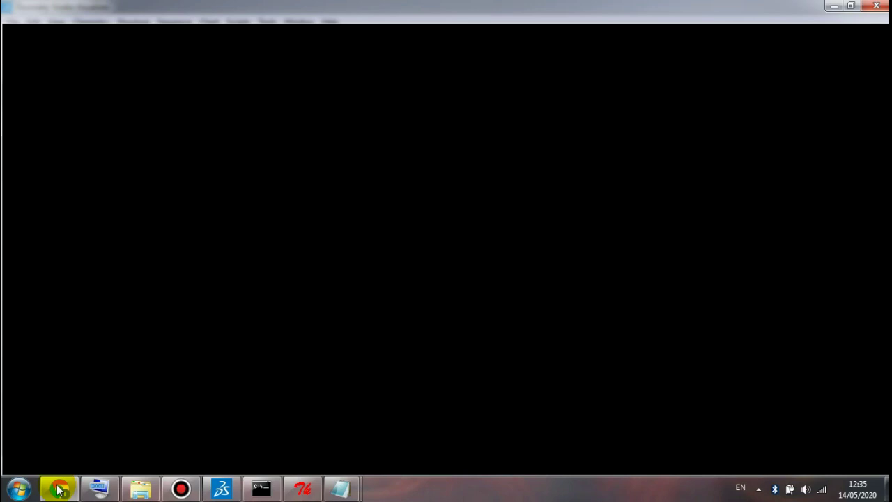
{"action": "left_click", "coordinate": [59, 490]}
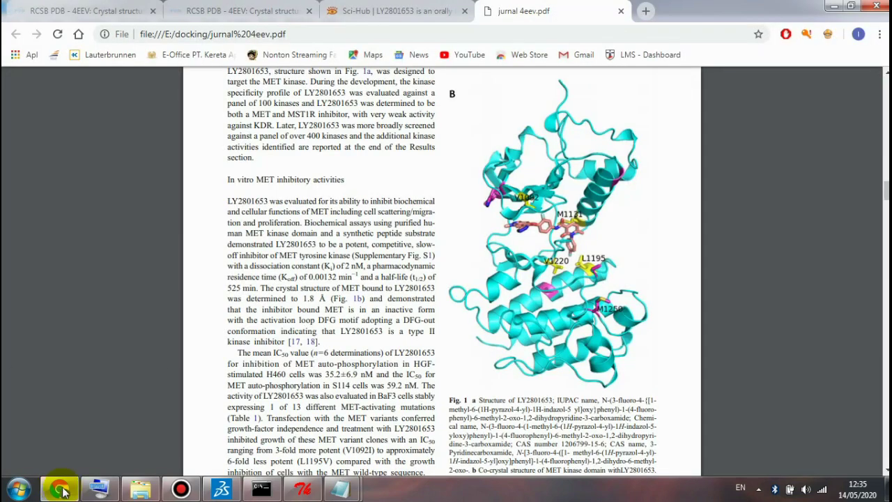
{"action": "mouse_move", "coordinate": [203, 492]}
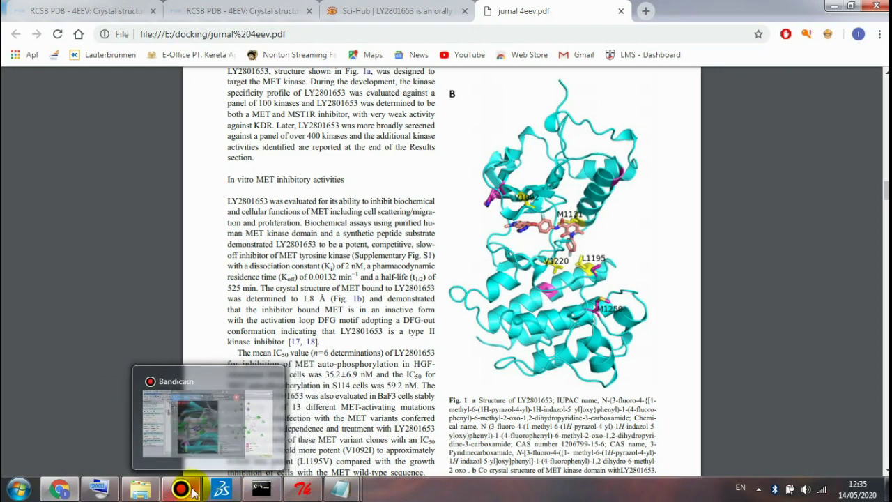
{"action": "left_click", "coordinate": [189, 436]}
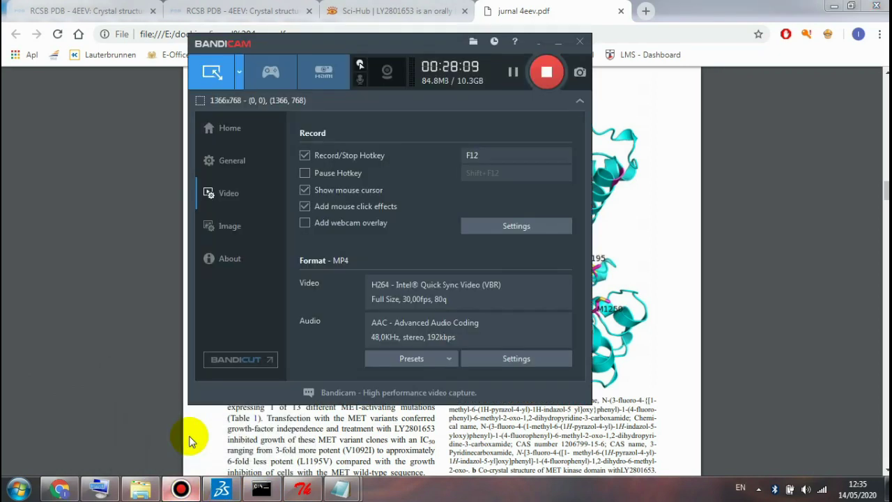
{"action": "left_click", "coordinate": [184, 490]}
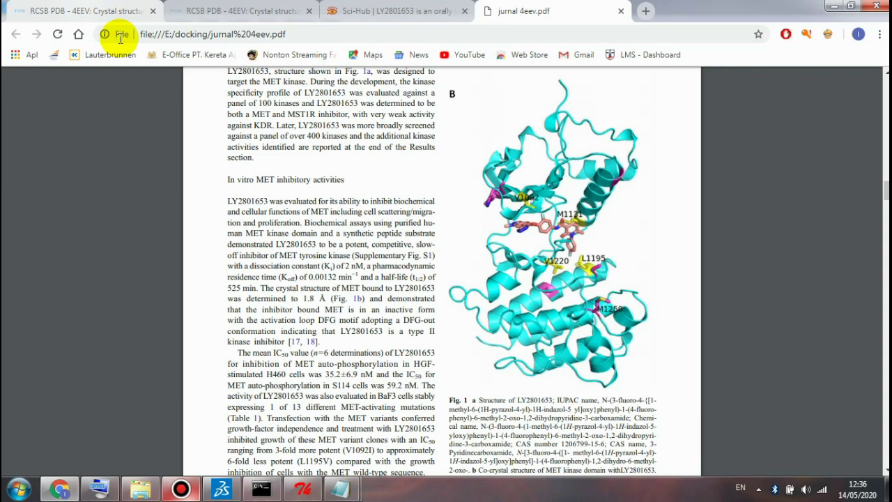
Examine the RCSB PDB entry for 4EEV, checking its ligand, macromolecule and literature sections for the primary citation and DOI.
{"action": "key", "text": "ctrl+1"}
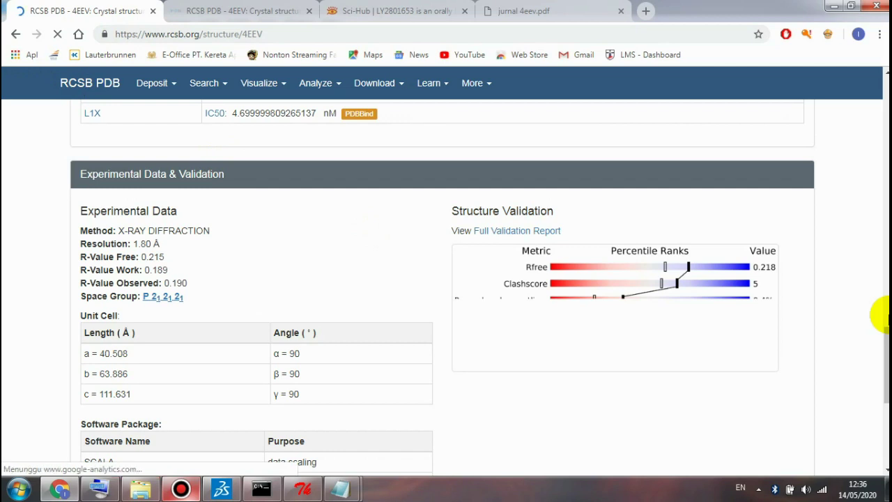
{"action": "scroll", "coordinate": [882, 315], "scroll_direction": "up", "scroll_amount": 5}
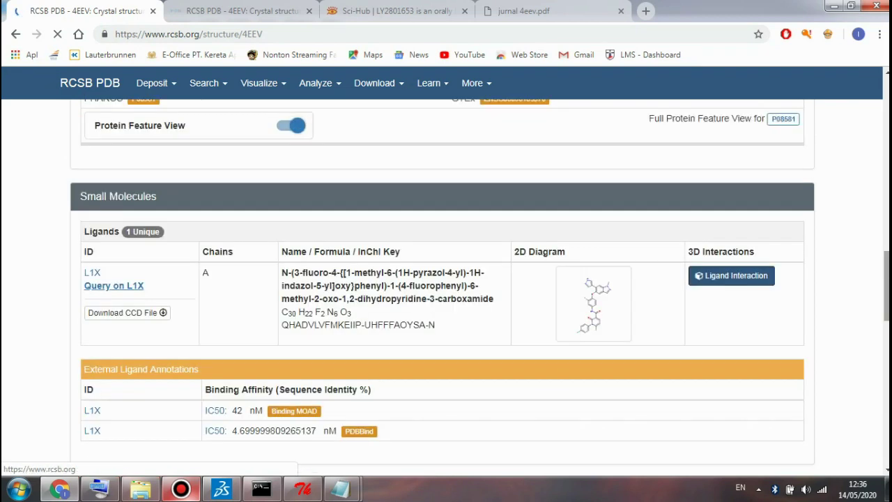
{"action": "scroll", "coordinate": [882, 251], "scroll_direction": "up", "scroll_amount": 5}
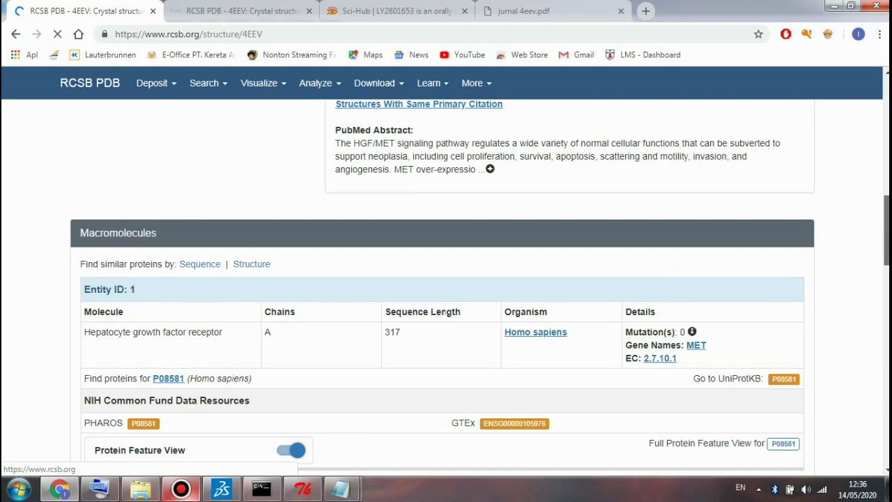
{"action": "scroll", "coordinate": [876, 151], "scroll_direction": "up", "scroll_amount": 2}
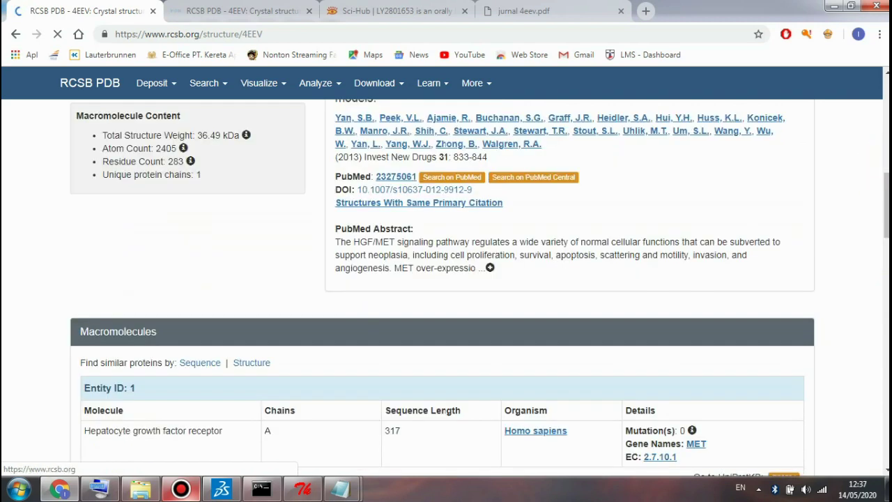
{"action": "scroll", "coordinate": [446, 278], "scroll_direction": "down", "scroll_amount": 5}
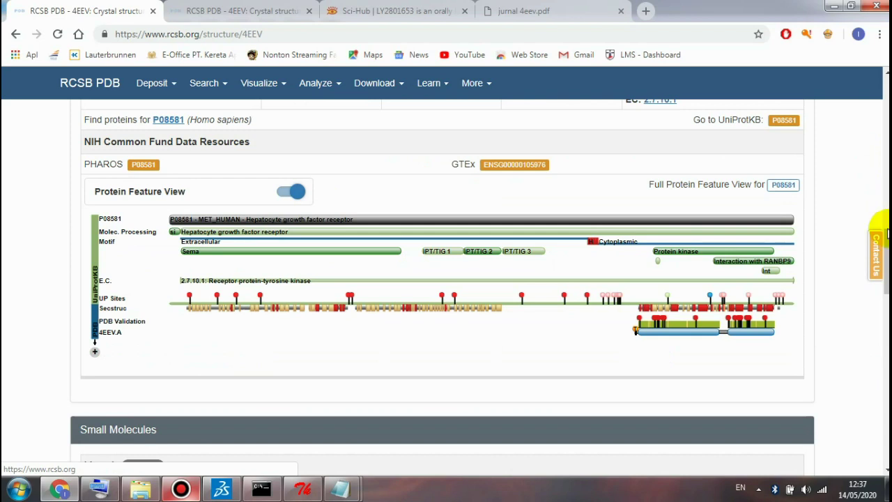
{"action": "scroll", "coordinate": [887, 234], "scroll_direction": "up", "scroll_amount": 5}
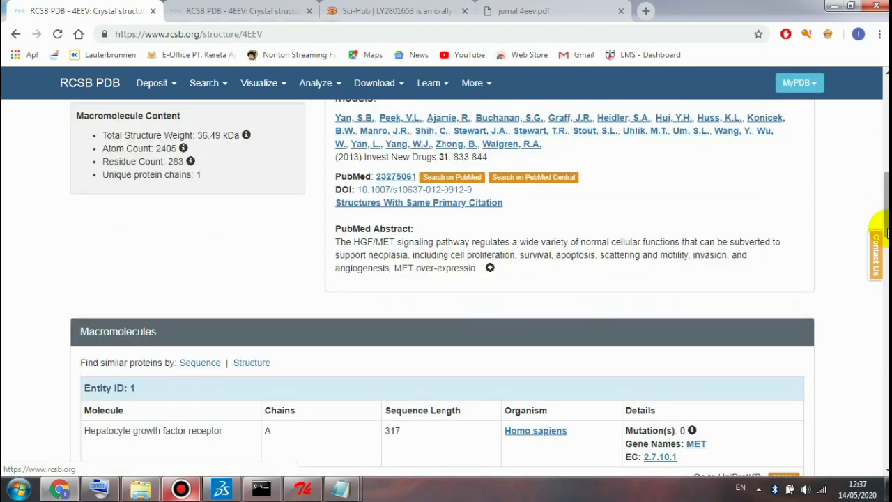
{"action": "scroll", "coordinate": [883, 200], "scroll_direction": "up", "scroll_amount": 1}
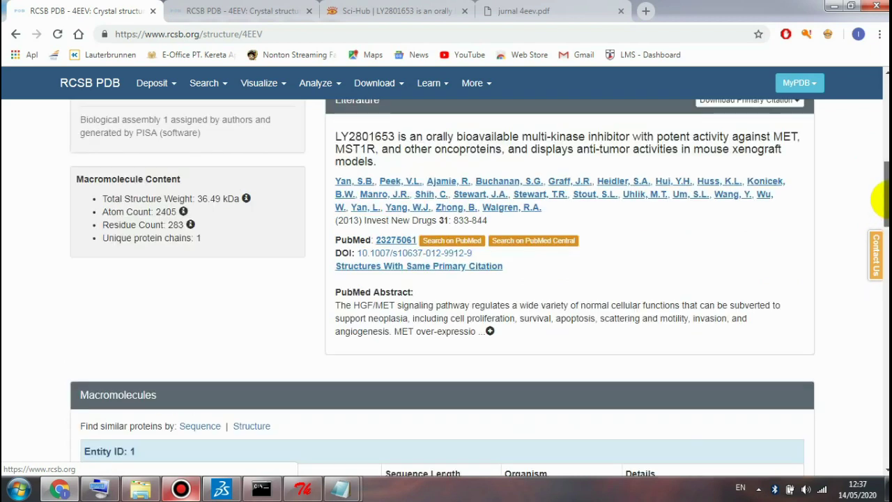
{"action": "mouse_move", "coordinate": [883, 200]}
{"action": "left_mouse_down"}
{"action": "mouse_move", "coordinate": [885, 133]}
{"action": "mouse_move", "coordinate": [886, 205]}
{"action": "left_mouse_up"}
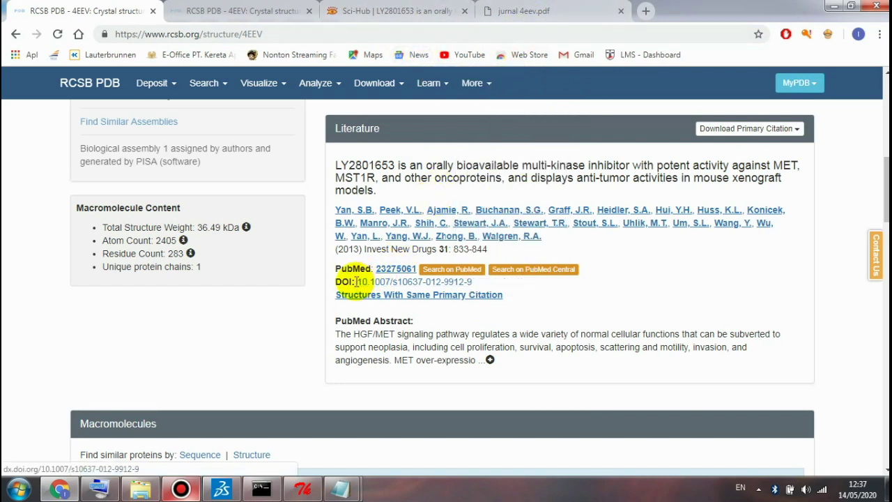
Read through jurnal 4eev.pdf from its first page to the page 4 co-crystal figure, examining the labelled residues around the inhibitor.
{"action": "left_click", "coordinate": [531, 15]}
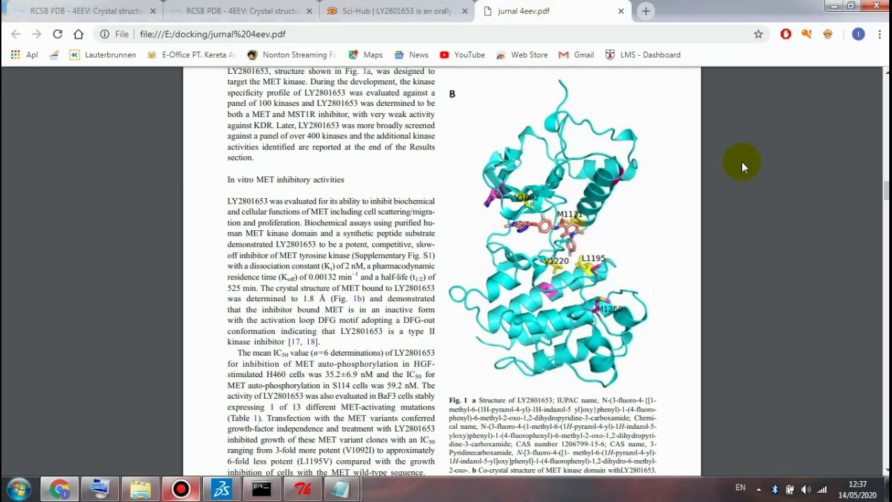
{"action": "key", "text": "Home"}
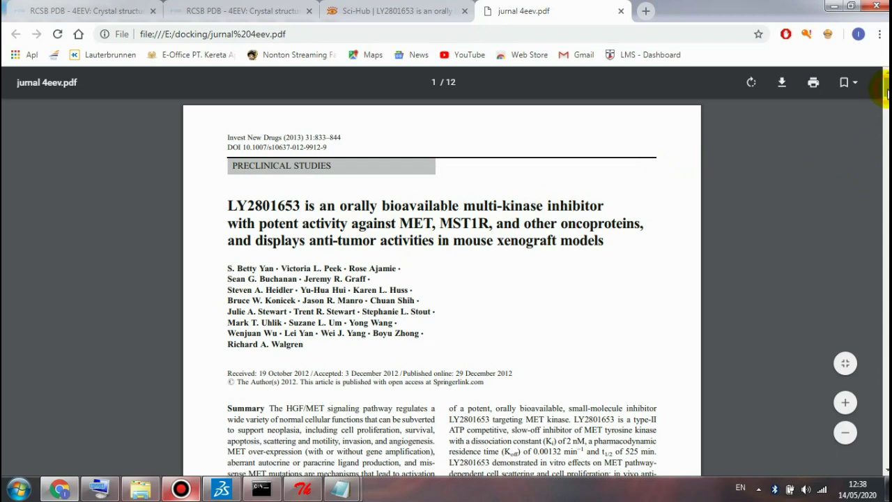
{"action": "scroll", "coordinate": [885, 103], "scroll_direction": "down", "scroll_amount": 4}
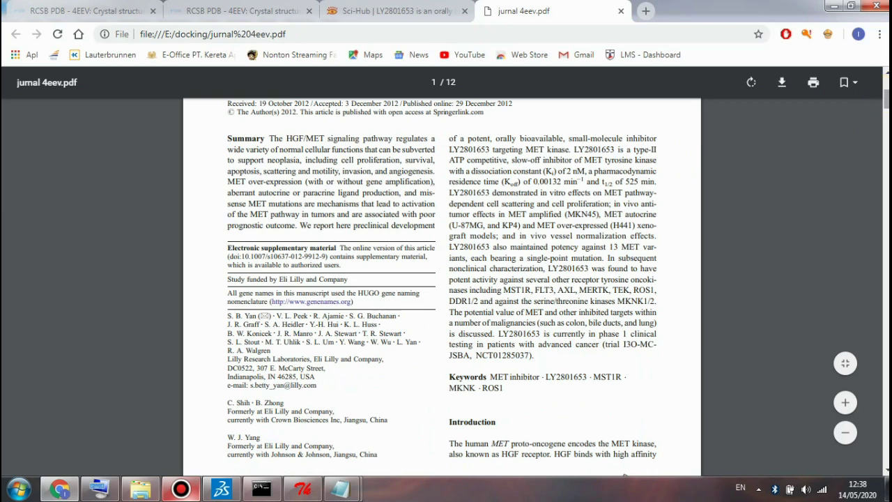
{"action": "scroll", "coordinate": [442, 286], "scroll_direction": "down", "scroll_amount": 10}
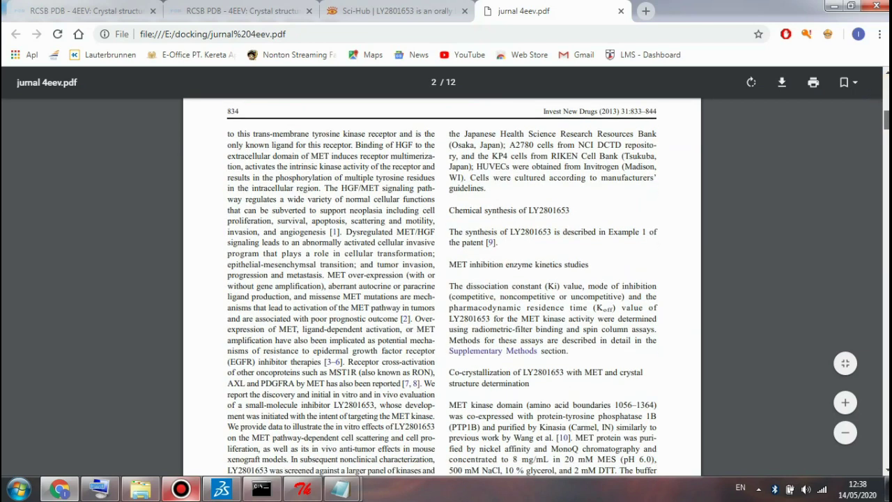
{"action": "scroll", "coordinate": [442, 286], "scroll_direction": "down", "scroll_amount": 8}
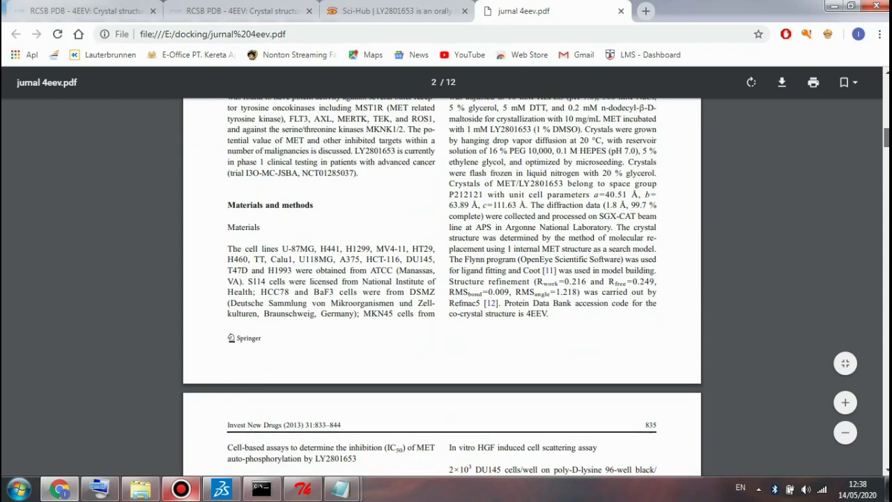
{"action": "scroll", "coordinate": [441, 285], "scroll_direction": "down", "scroll_amount": 8}
{"action": "scroll", "coordinate": [442, 285], "scroll_direction": "down", "scroll_amount": 10}
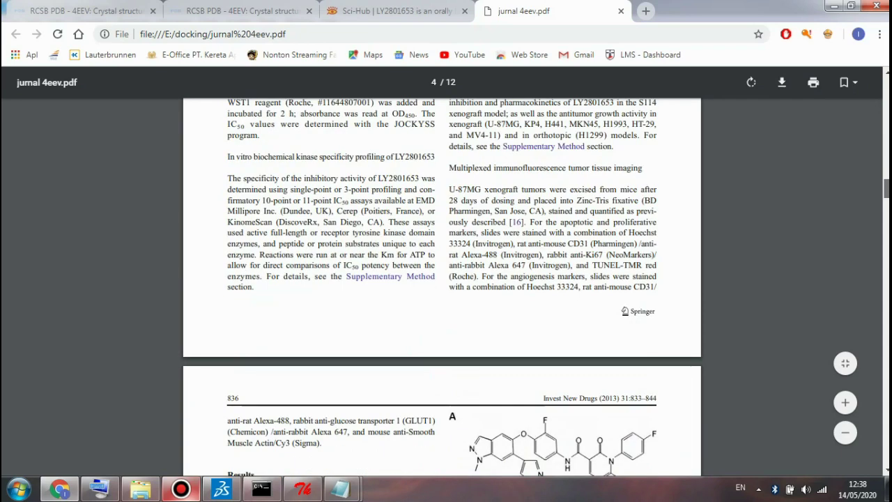
{"action": "scroll", "coordinate": [442, 286], "scroll_direction": "up", "scroll_amount": 1}
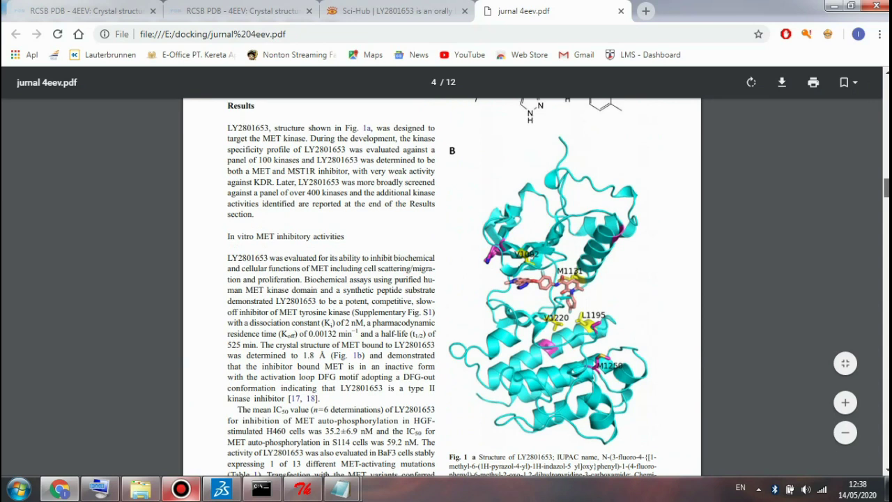
{"action": "scroll", "coordinate": [442, 285], "scroll_direction": "down", "scroll_amount": 3}
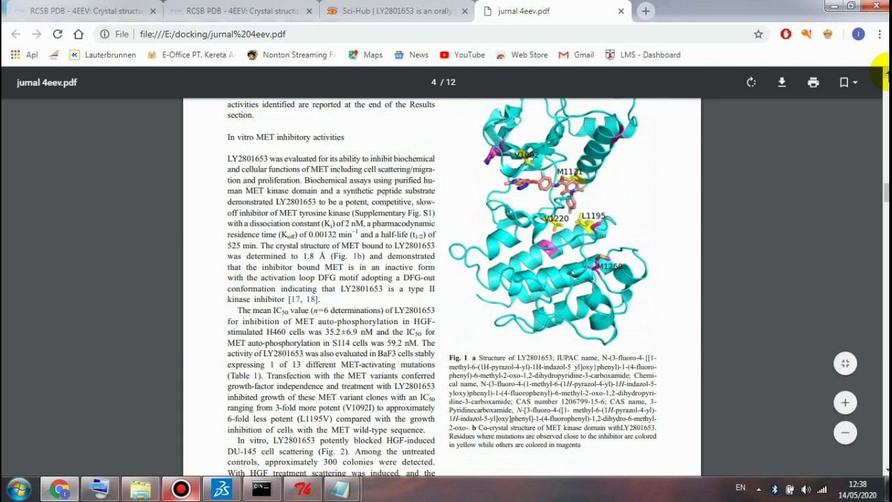
{"action": "left_click", "coordinate": [886, 71]}
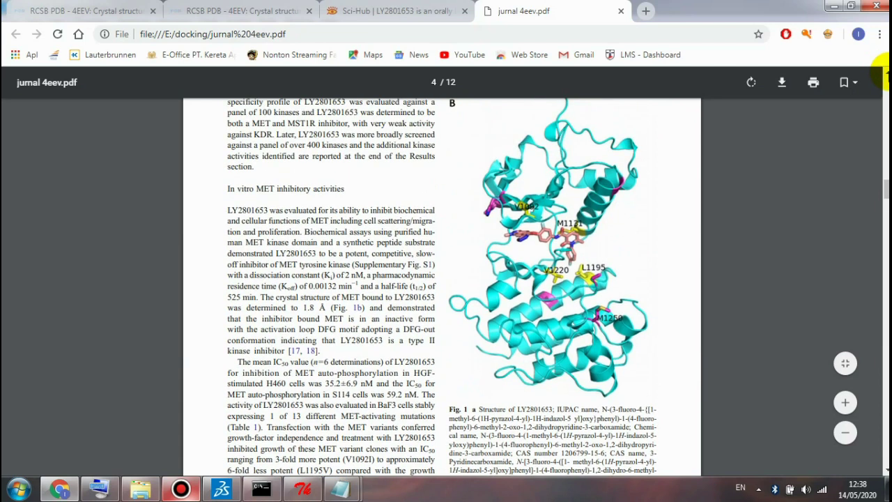
{"action": "left_click", "coordinate": [886, 71]}
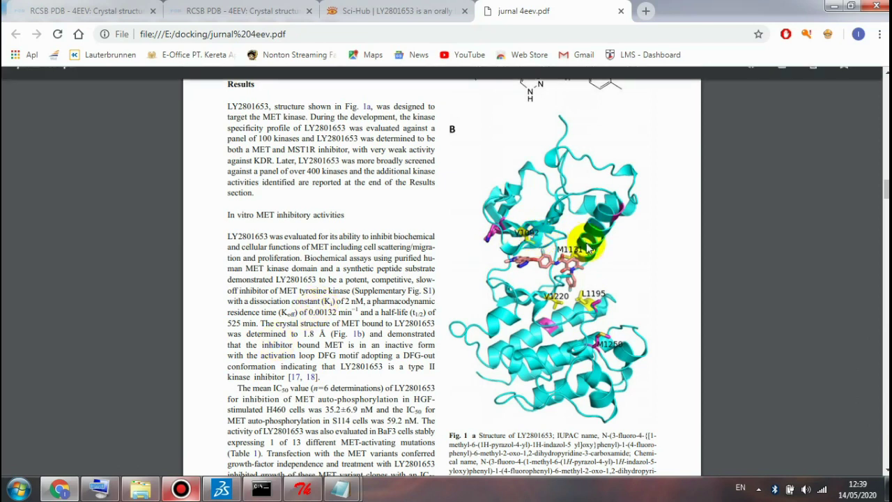
Switch back to Discovery Studio Visualizer to compare the 2D diagram's interacting residues with those in the article.
{"action": "left_click", "coordinate": [212, 492]}
{"action": "left_click", "coordinate": [213, 492]}
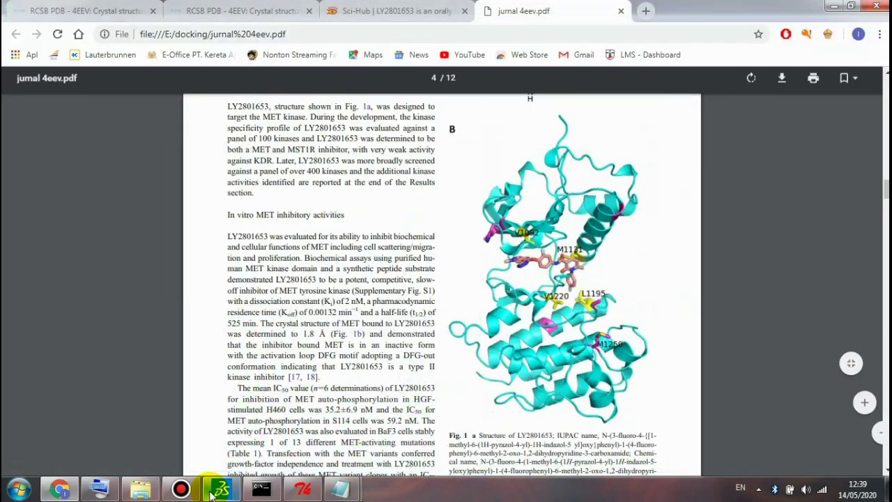
{"action": "left_click", "coordinate": [213, 492]}
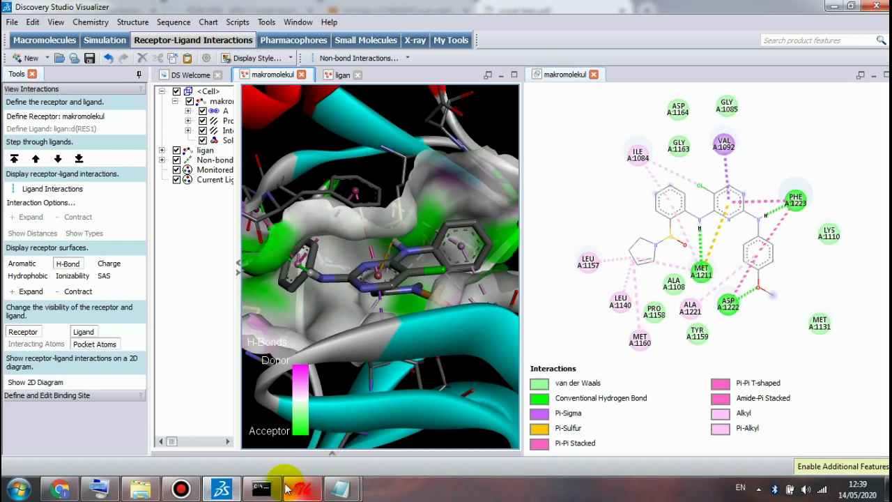
{"action": "left_click", "coordinate": [183, 489]}
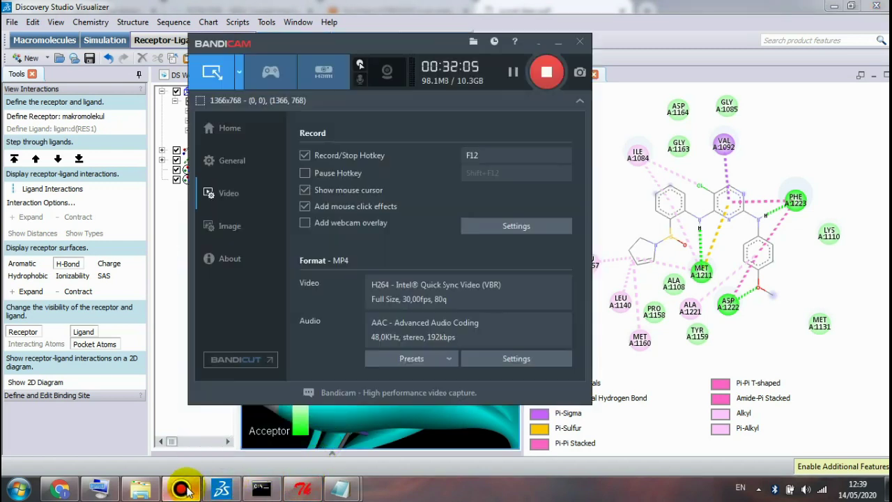
{"action": "left_click", "coordinate": [183, 489]}
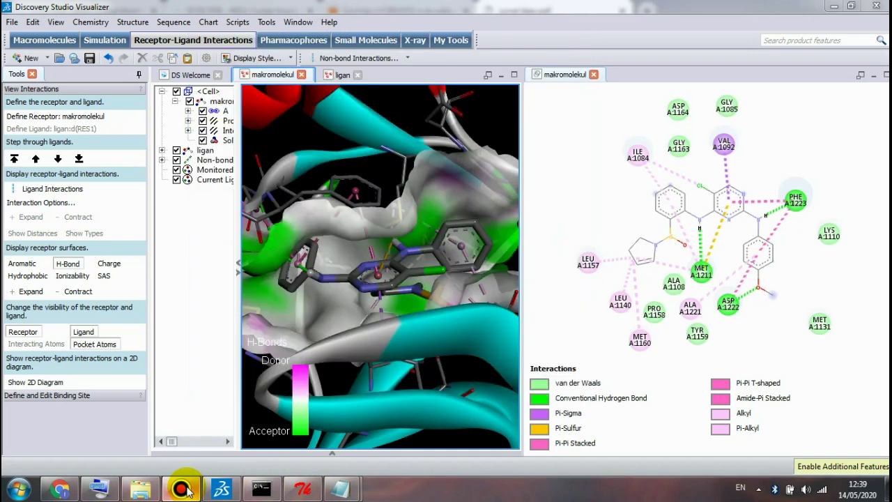
{"action": "left_click", "coordinate": [180, 490]}
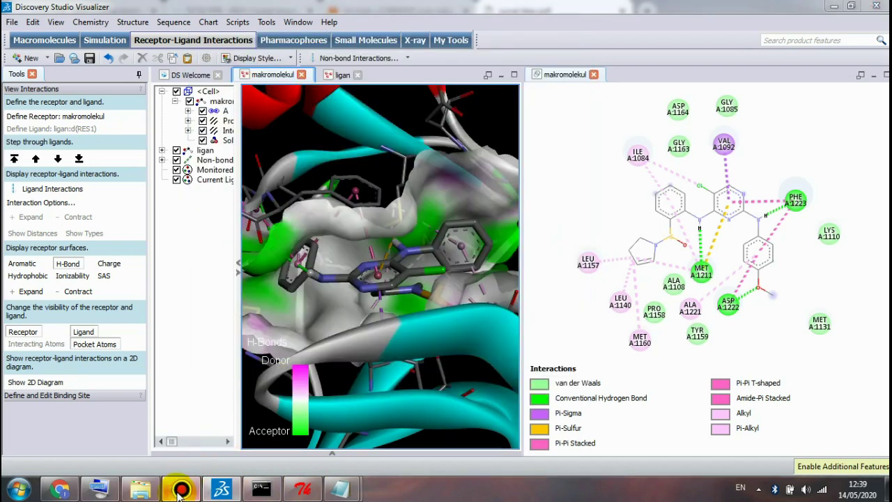